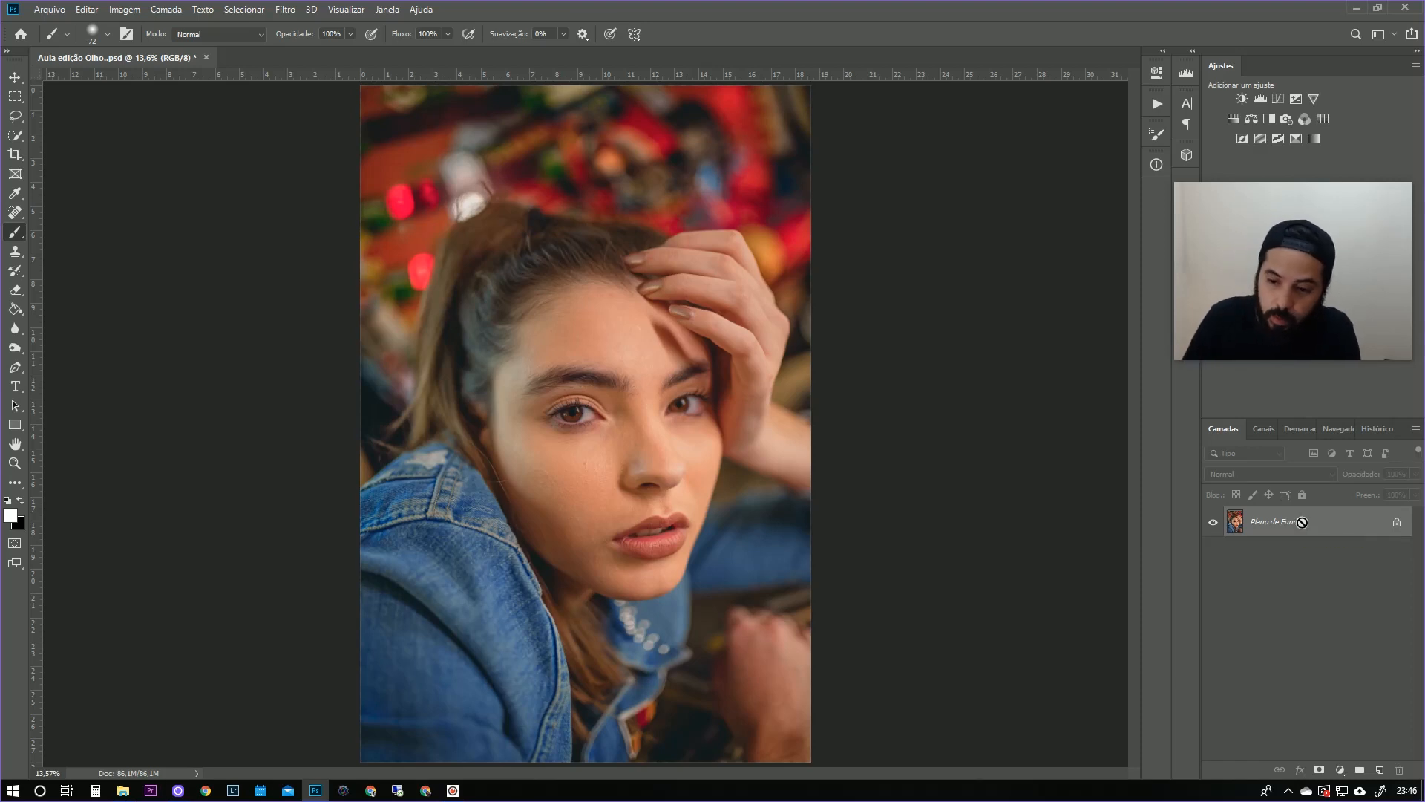
# Duplicate the background layer and add a Curves adjustment layer above the copy.
pyautogui.hotkey('ctrl', 'j')
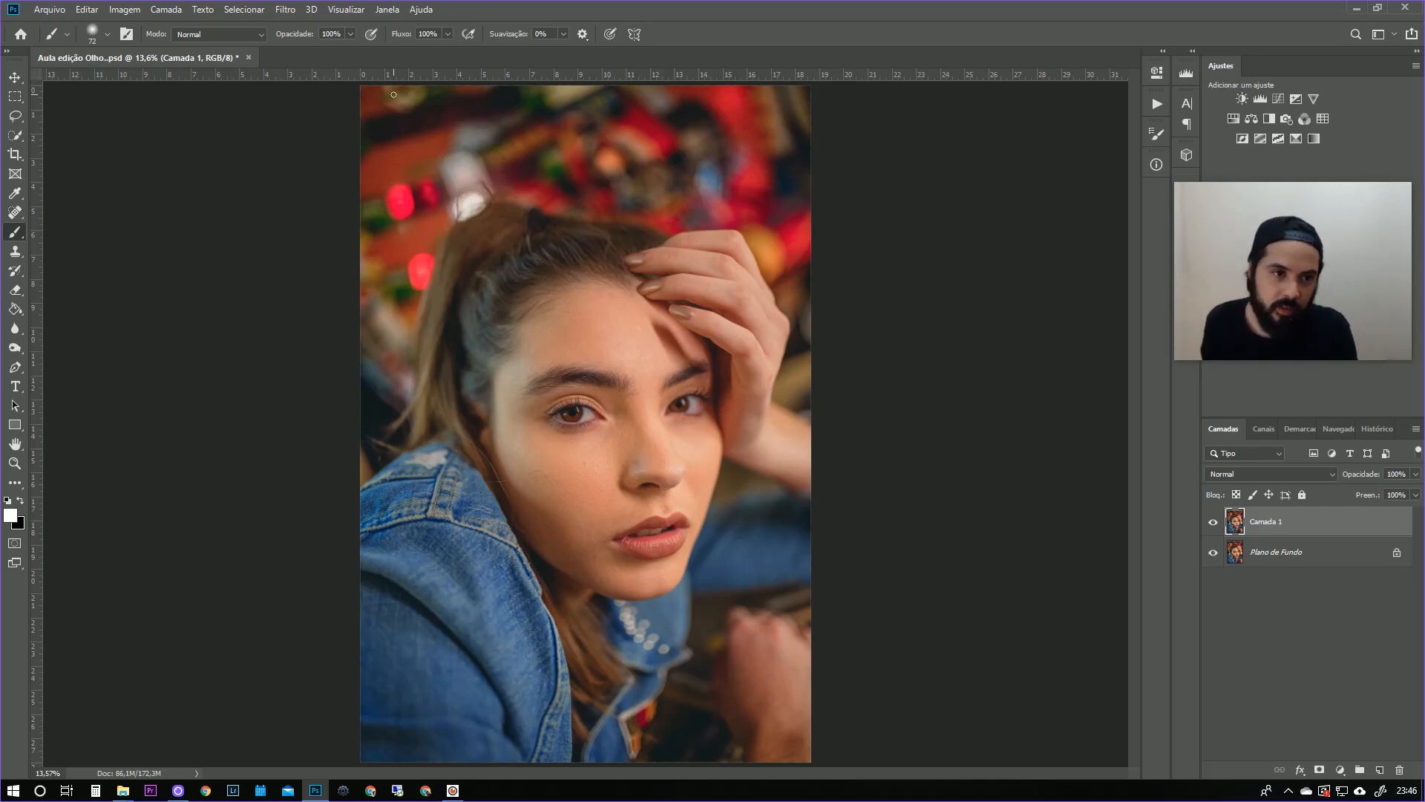
pyautogui.click(385, 11)
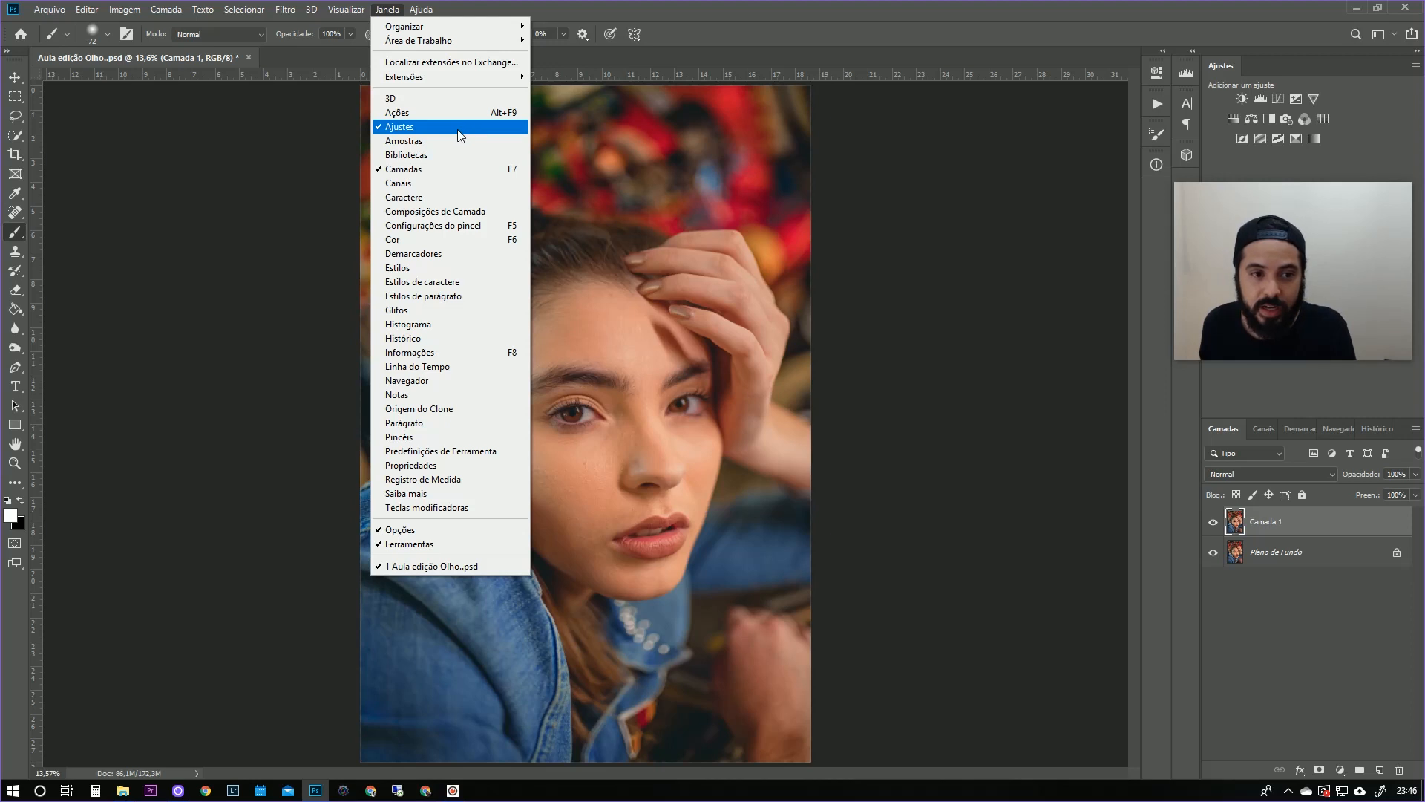
pyautogui.click(1368, 150)
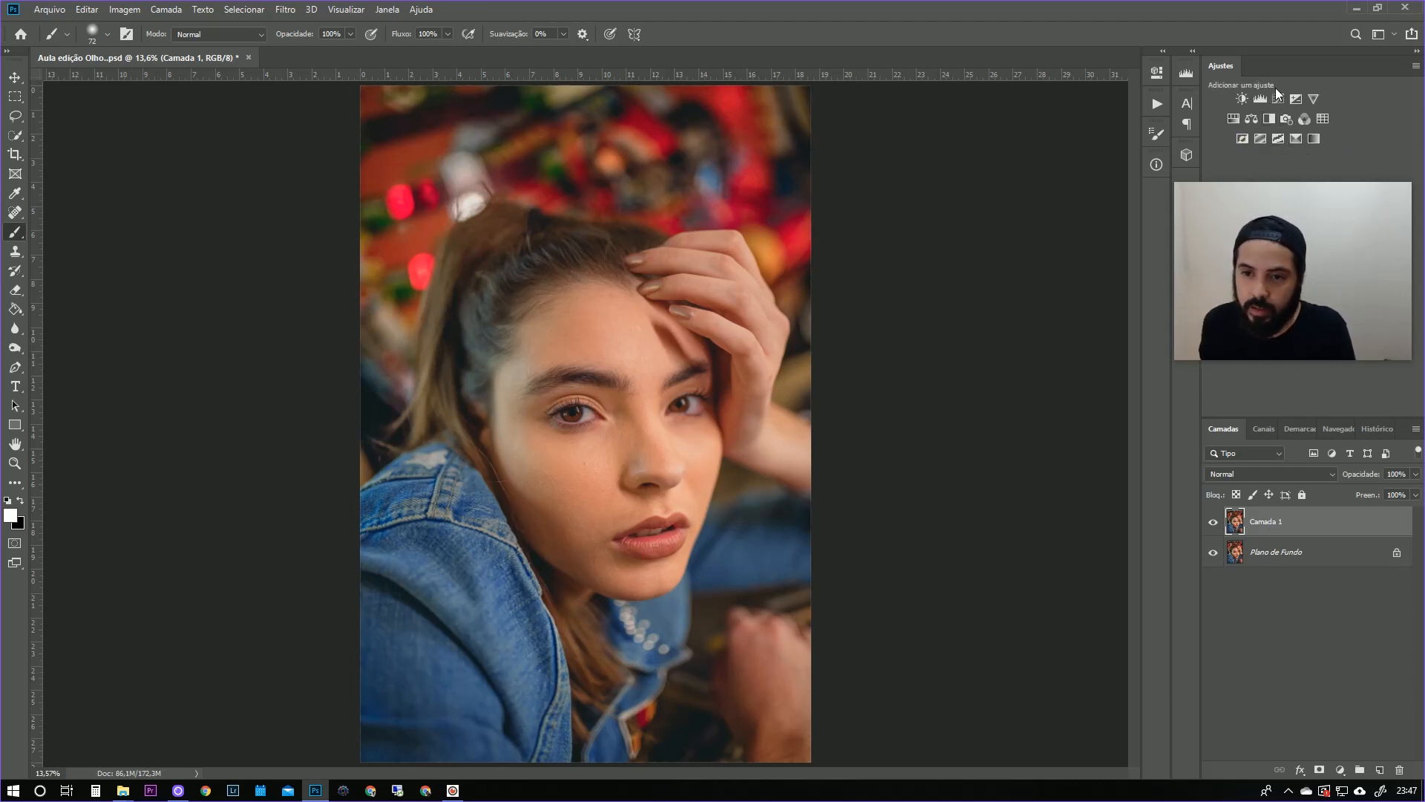
pyautogui.click(1278, 98)
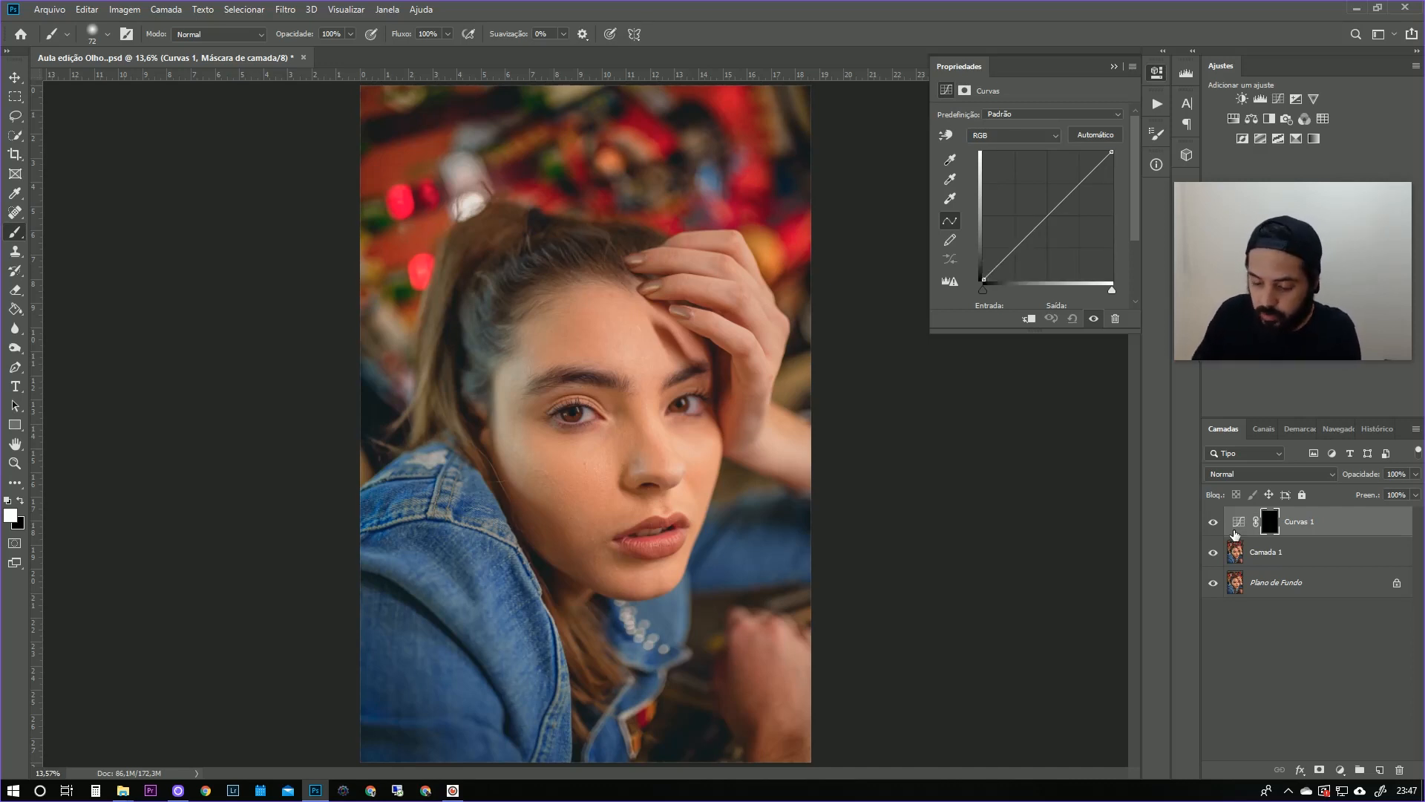
# Raise the midtones of the RGB curve to brighten the photo, and invert the Curves layer mask to solid black.
pyautogui.hotkey('ctrl', 'i')
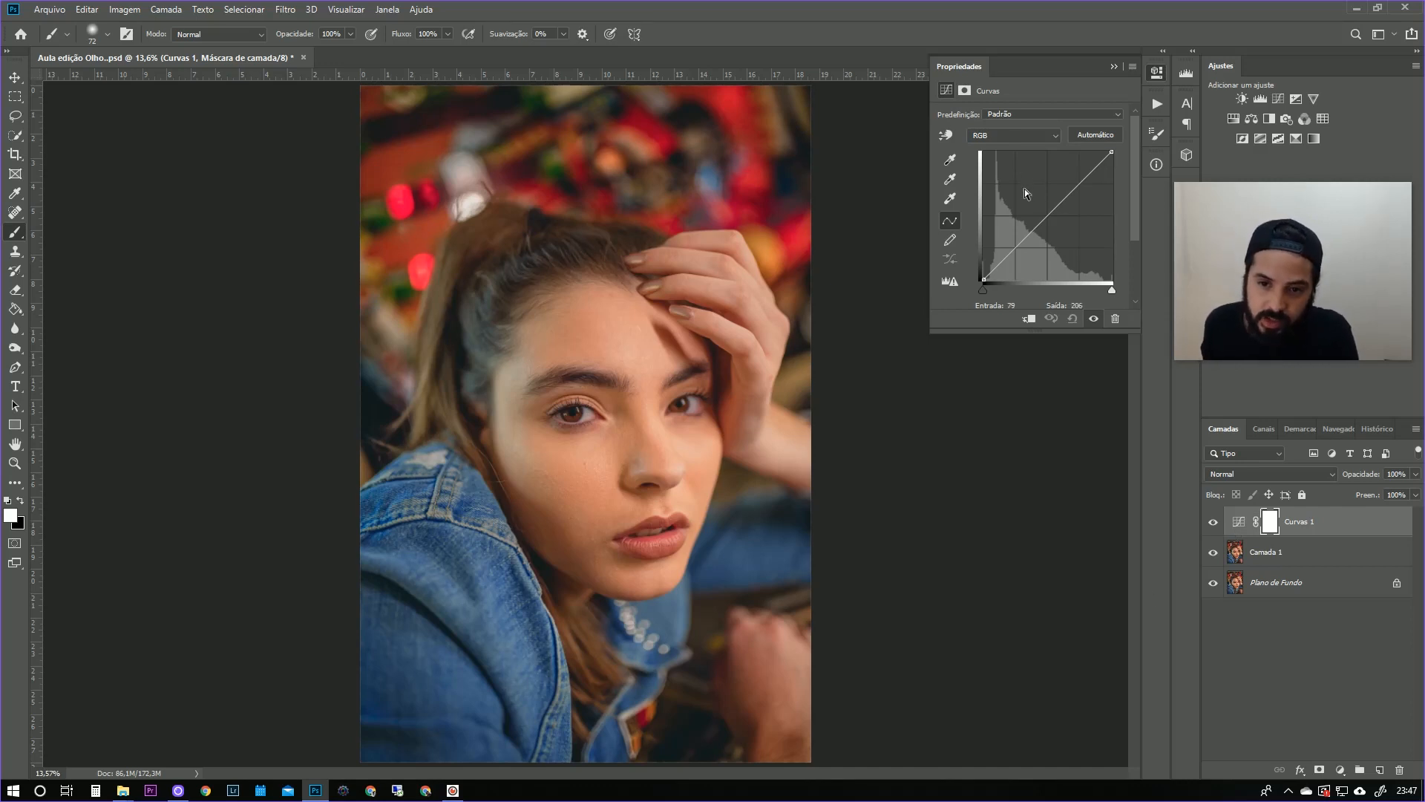
pyautogui.moveTo(1048, 213); pyautogui.dragTo(1028, 202)
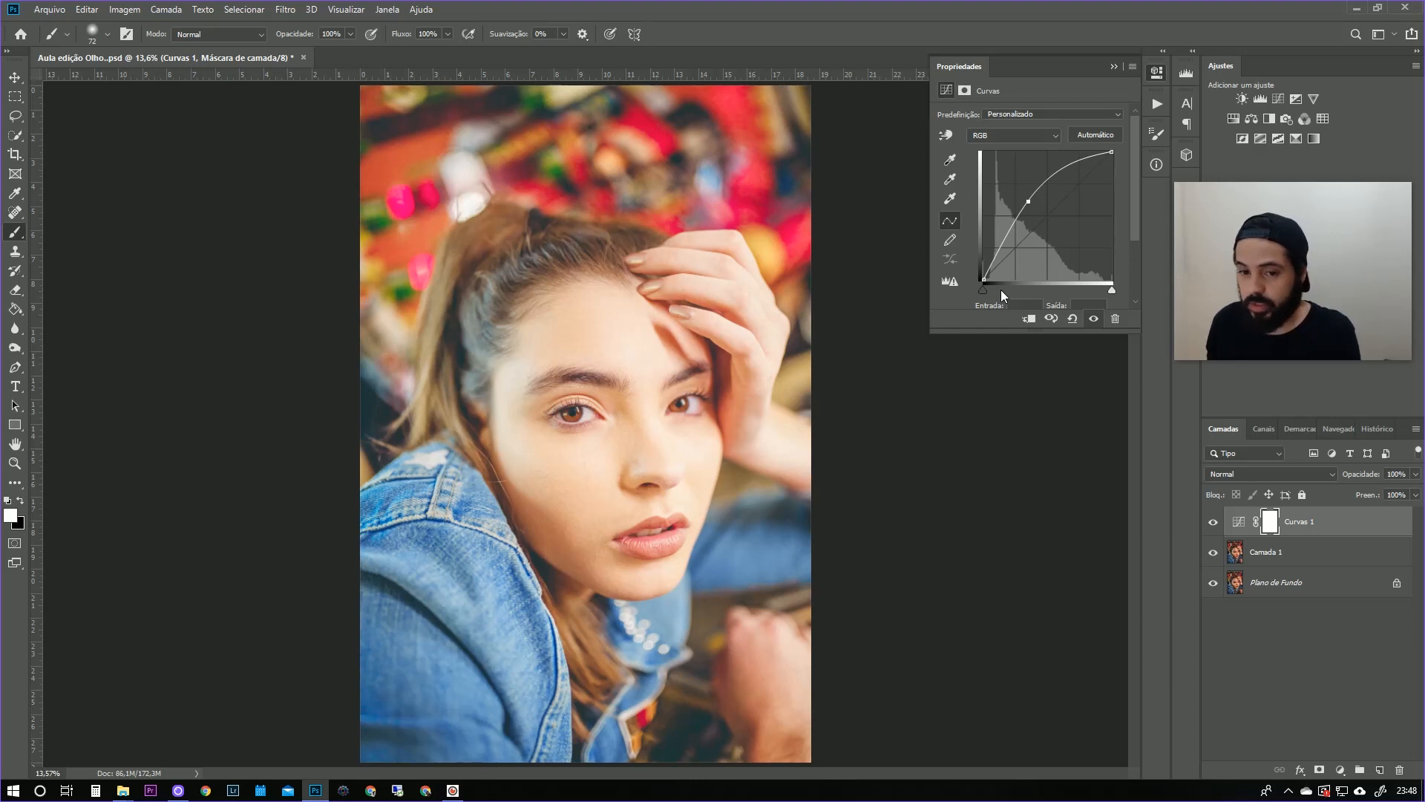
pyautogui.click(1269, 522)
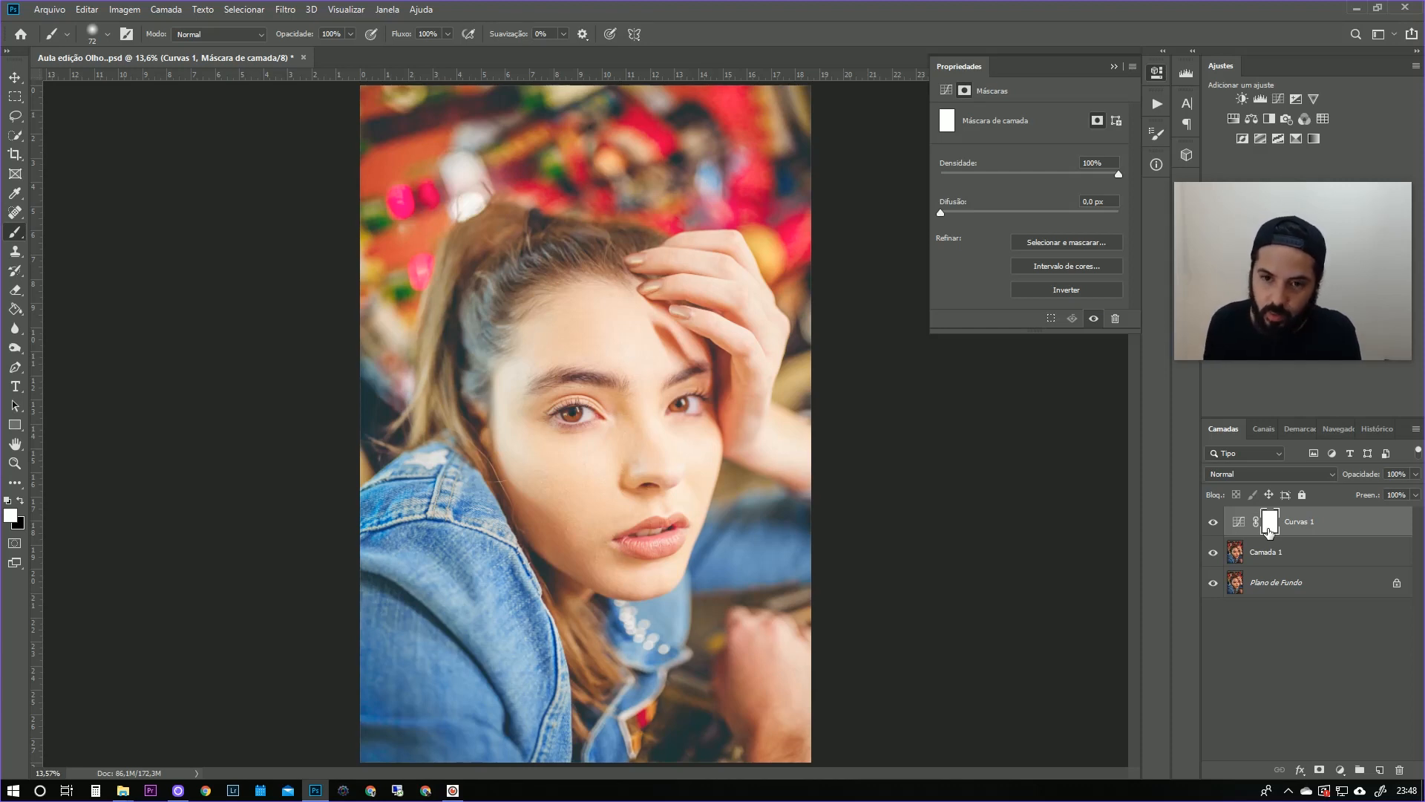
pyautogui.hotkey('ctrl', 'i')
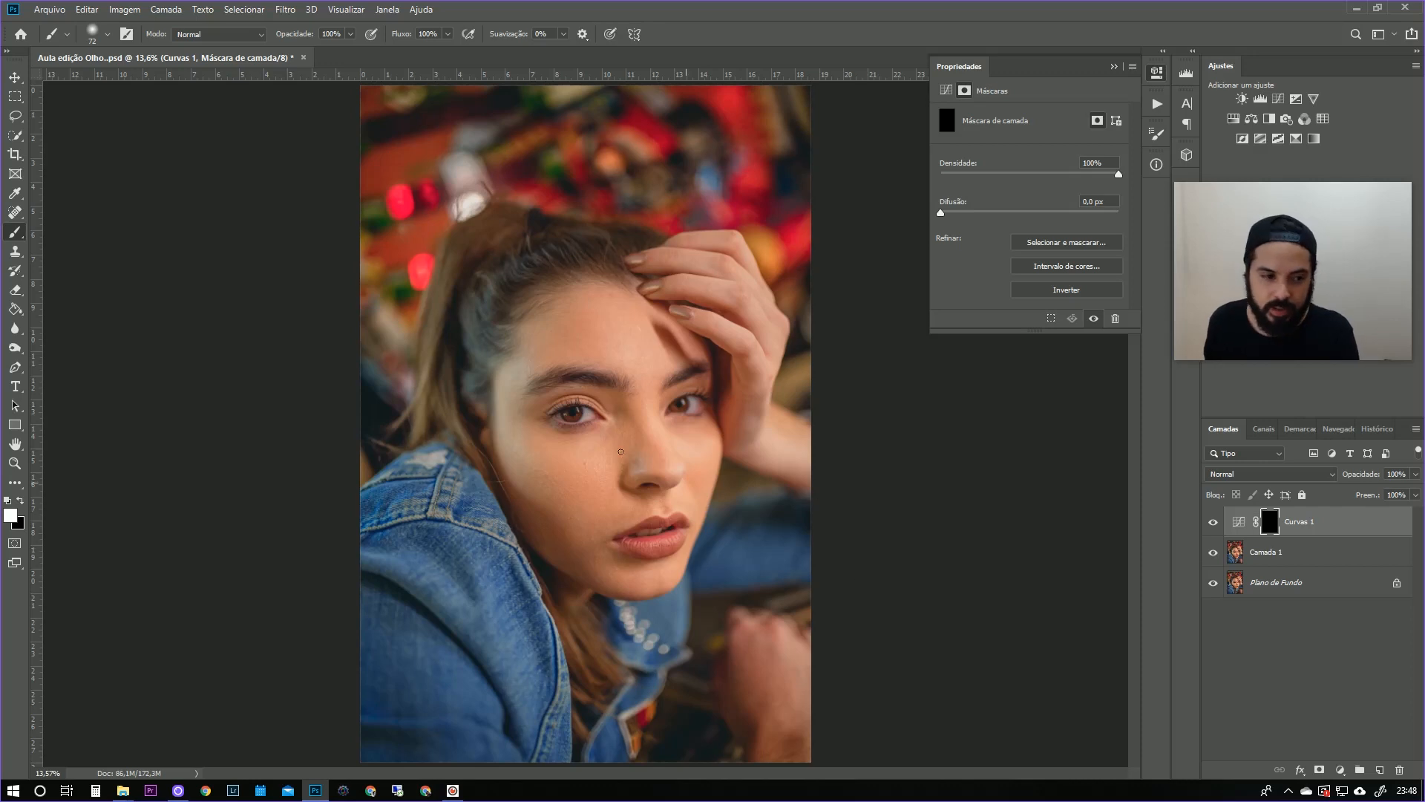
# Paint white on the Curves mask over the iris of the portrait's left-hand eye with a 47 px soft brush.
pyautogui.moveTo(573, 418)
pyautogui.mouseDown()
pyautogui.moveTo(657, 430)
pyautogui.moveTo(611, 412)
pyautogui.moveTo(624, 401)
pyautogui.mouseUp()
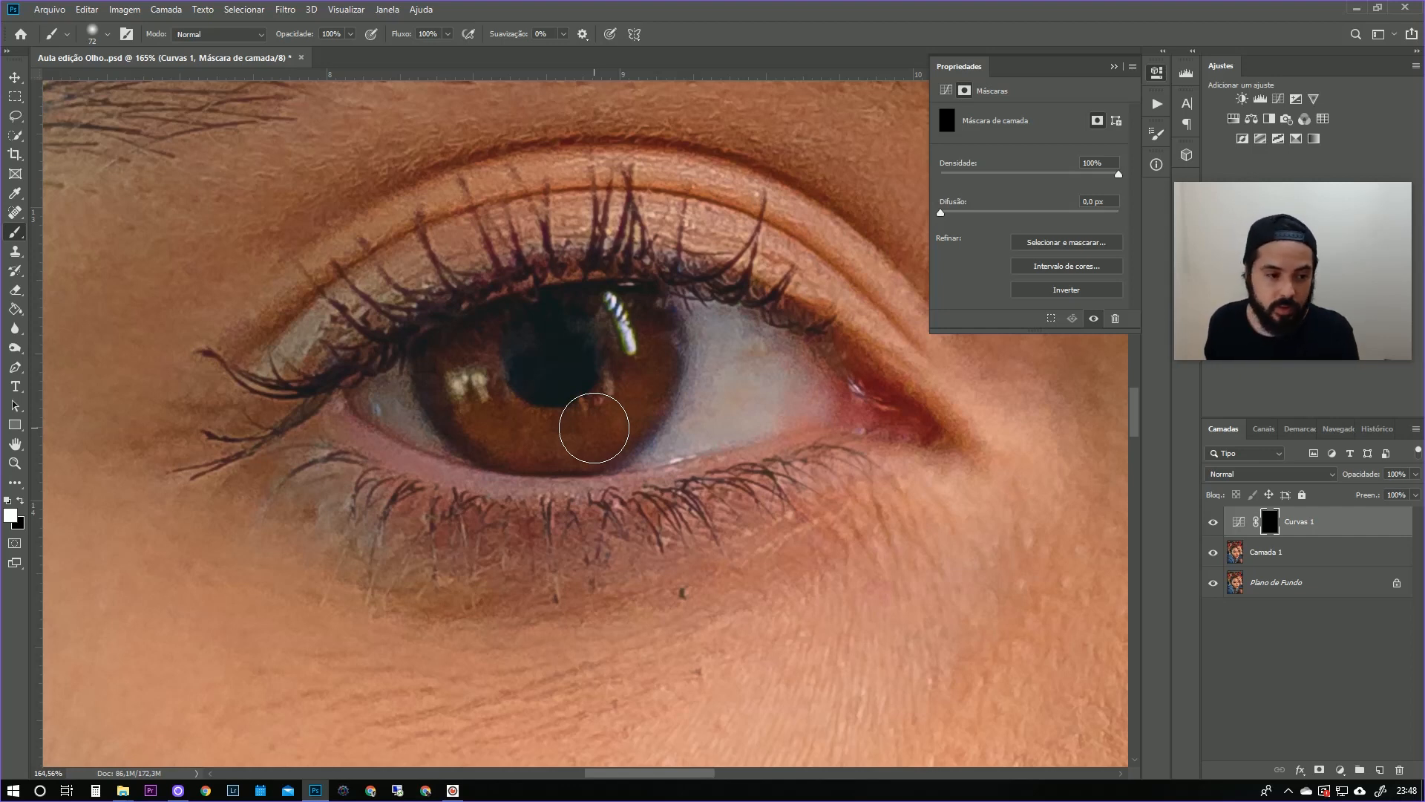
pyautogui.moveTo(633, 365)
pyautogui.mouseDown()
pyautogui.moveTo(643, 324)
pyautogui.moveTo(640, 399)
pyautogui.moveTo(622, 409)
pyautogui.moveTo(644, 397)
pyautogui.moveTo(590, 455)
pyautogui.moveTo(520, 447)
pyautogui.moveTo(474, 408)
pyautogui.moveTo(465, 347)
pyautogui.mouseUp()
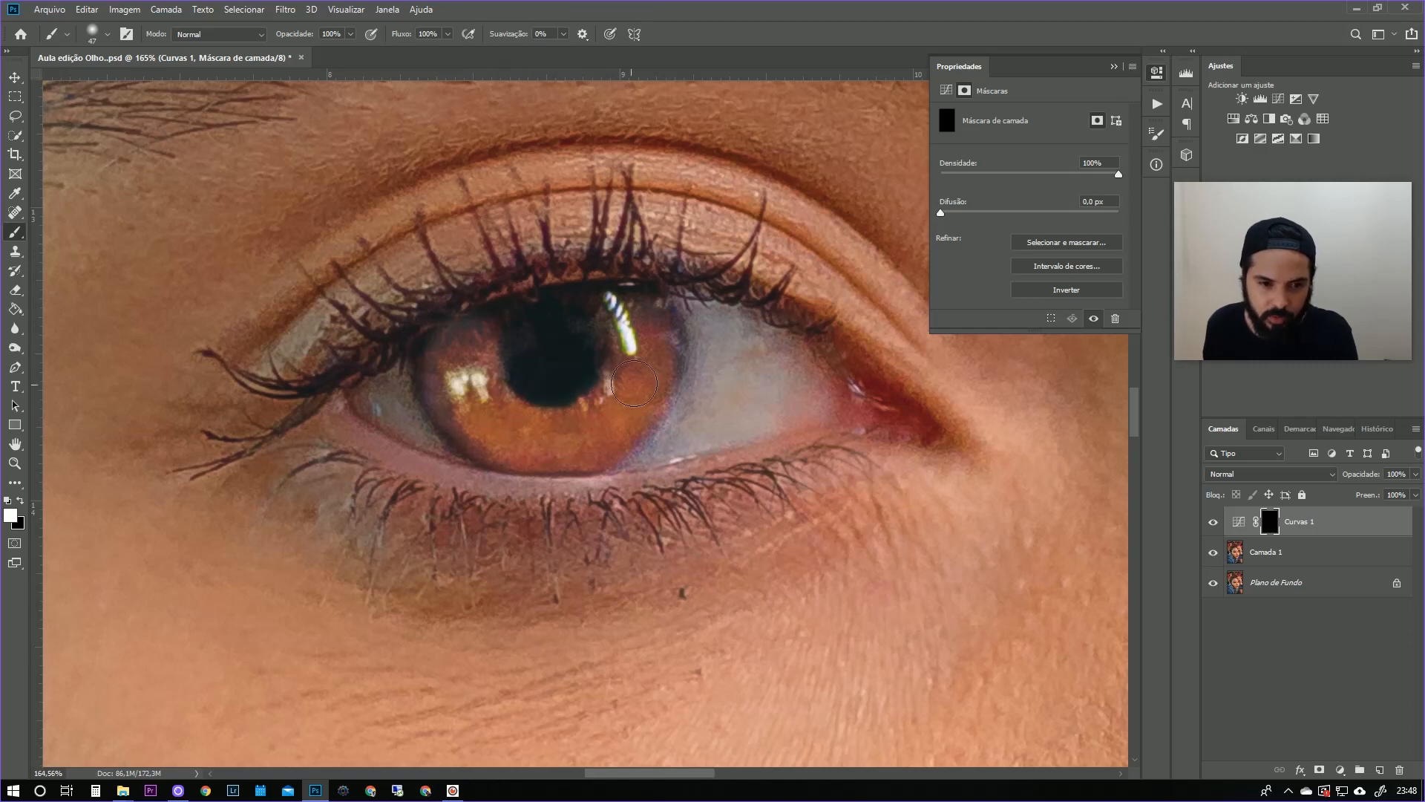
pyautogui.moveTo(638, 328); pyautogui.dragTo(638, 358)
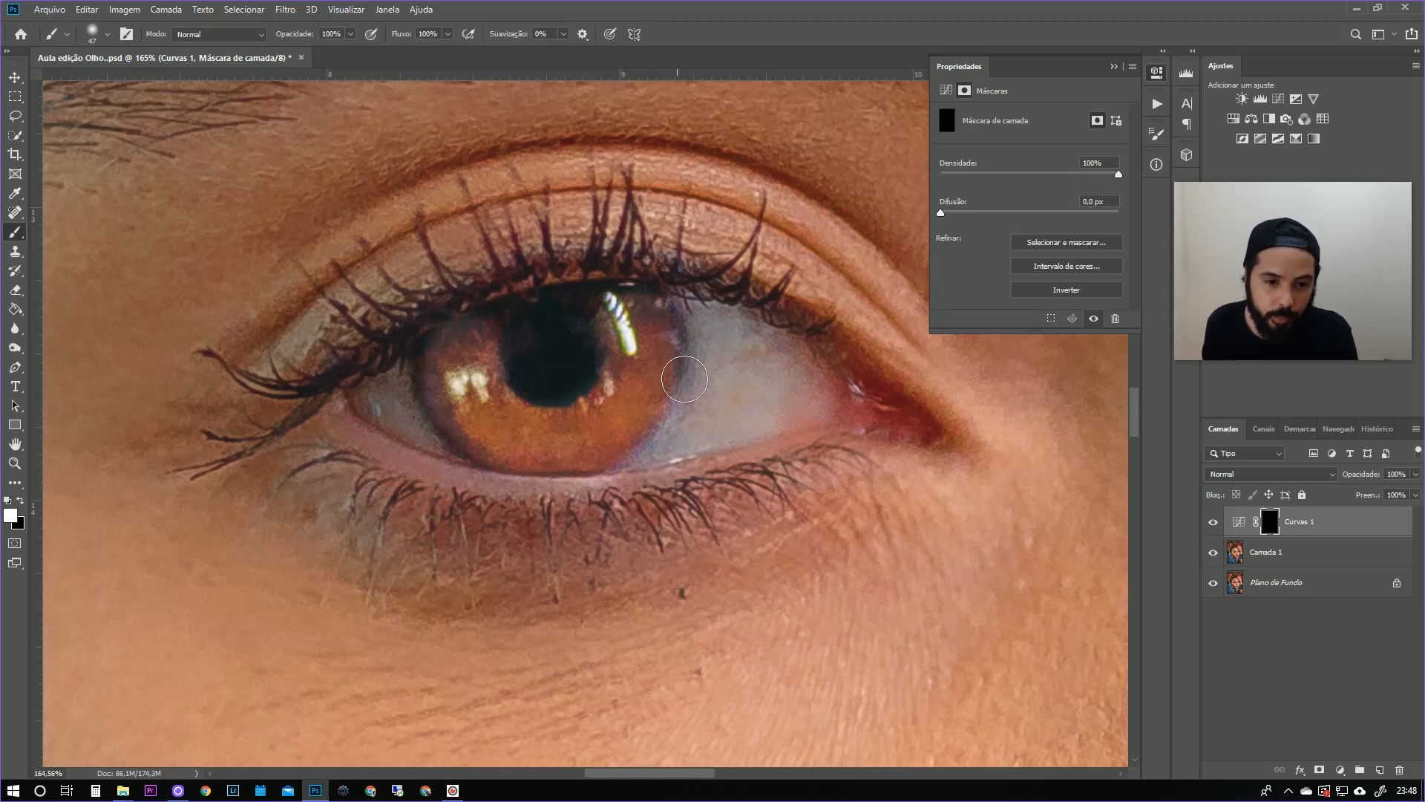
# Paint black with a 67 px brush around the left-hand iris to remove the brightening from the white of the eye.
pyautogui.press('x')
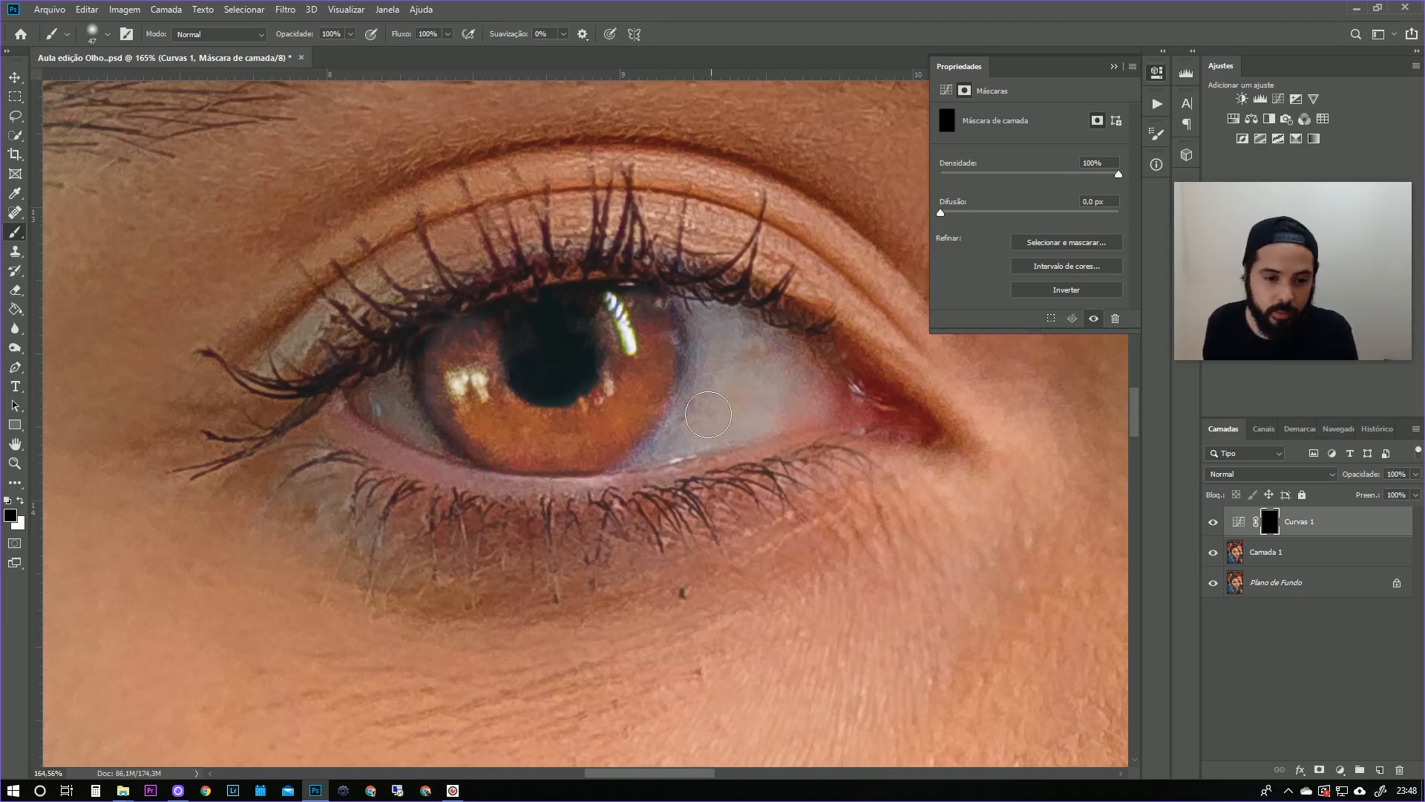
pyautogui.keyDown('alt'); pyautogui.rightClick(752, 415); pyautogui.keyUp('alt')
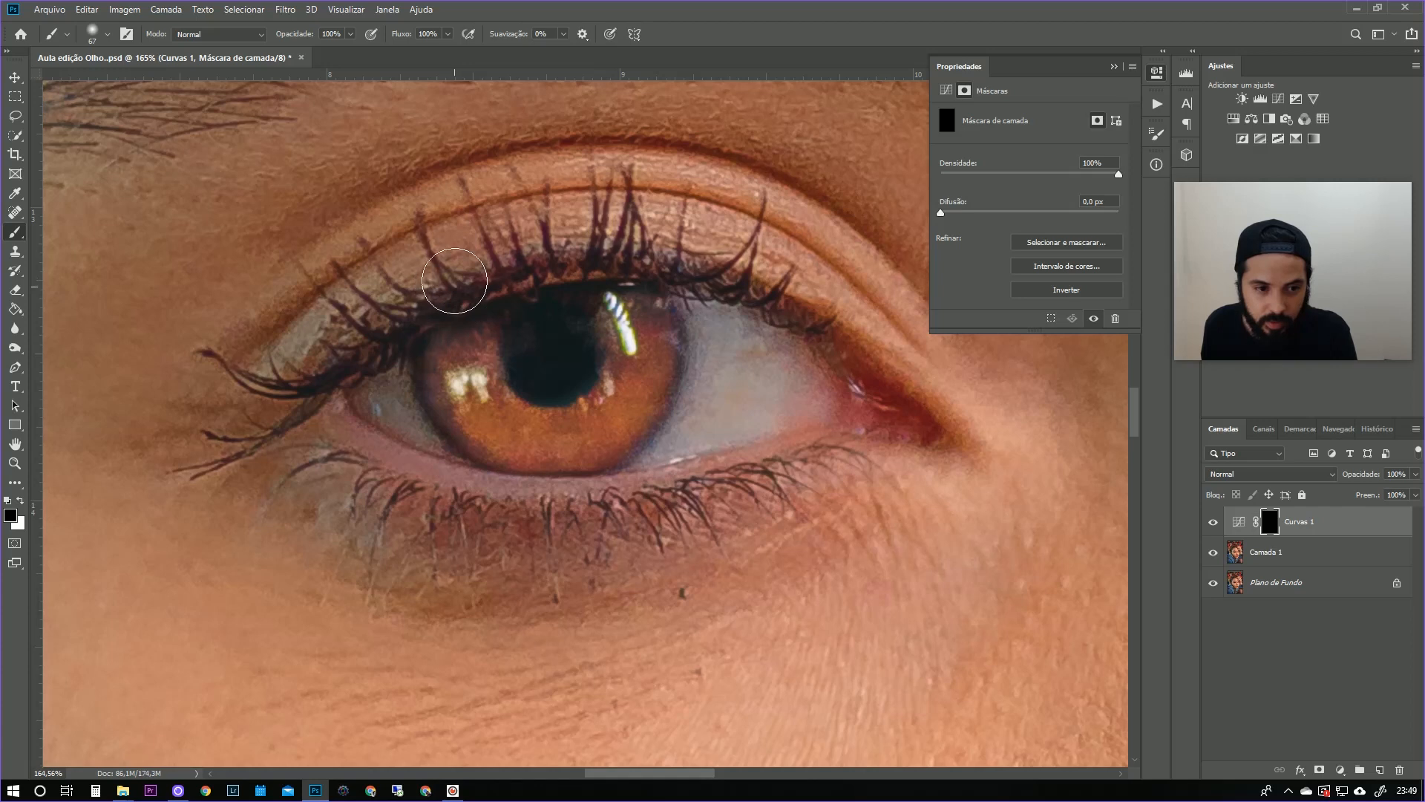
pyautogui.scroll(-2, 755, 500)
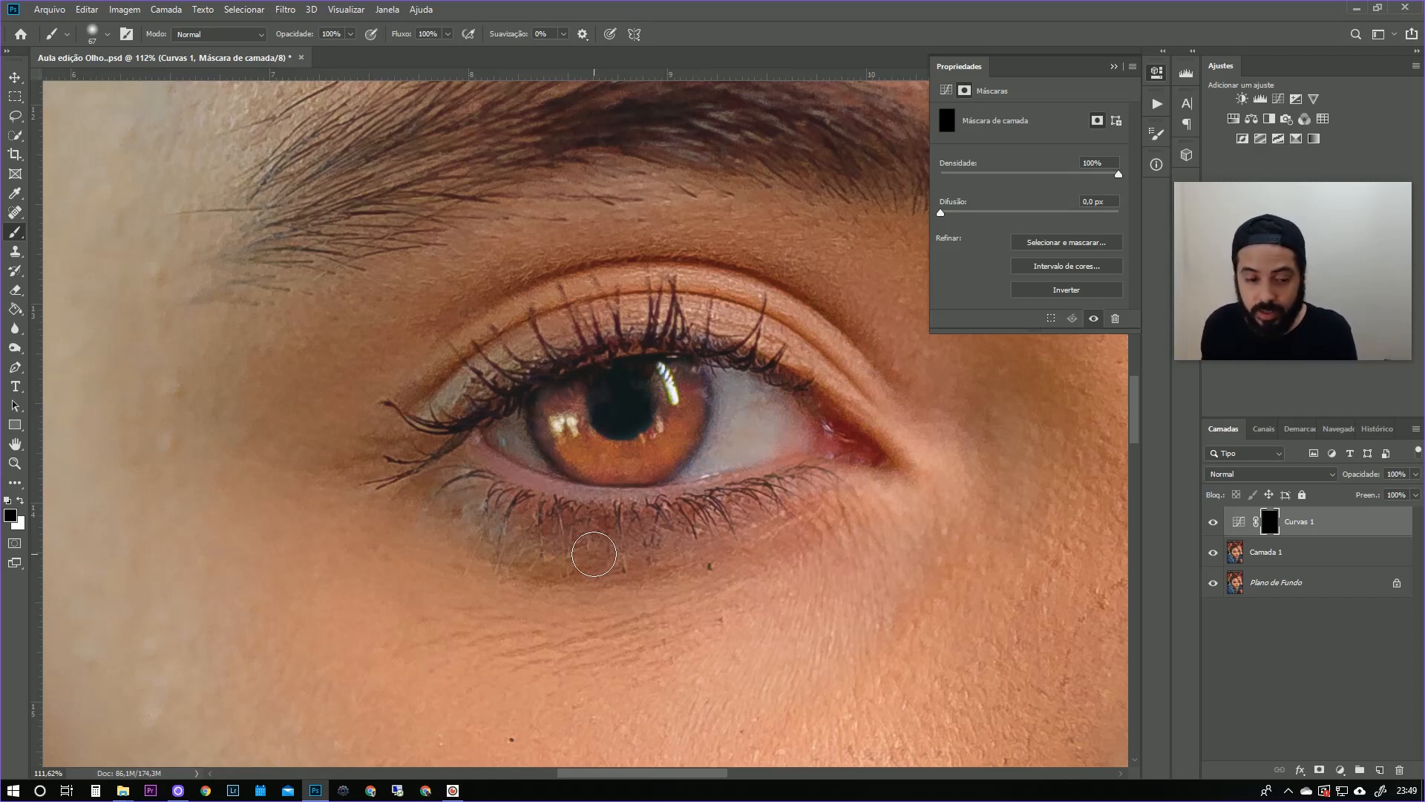
# Display the red mask overlay, clean up the mask over the left-hand pupil, and hide the overlay again.
pyautogui.press('x')
pyautogui.press('\\')
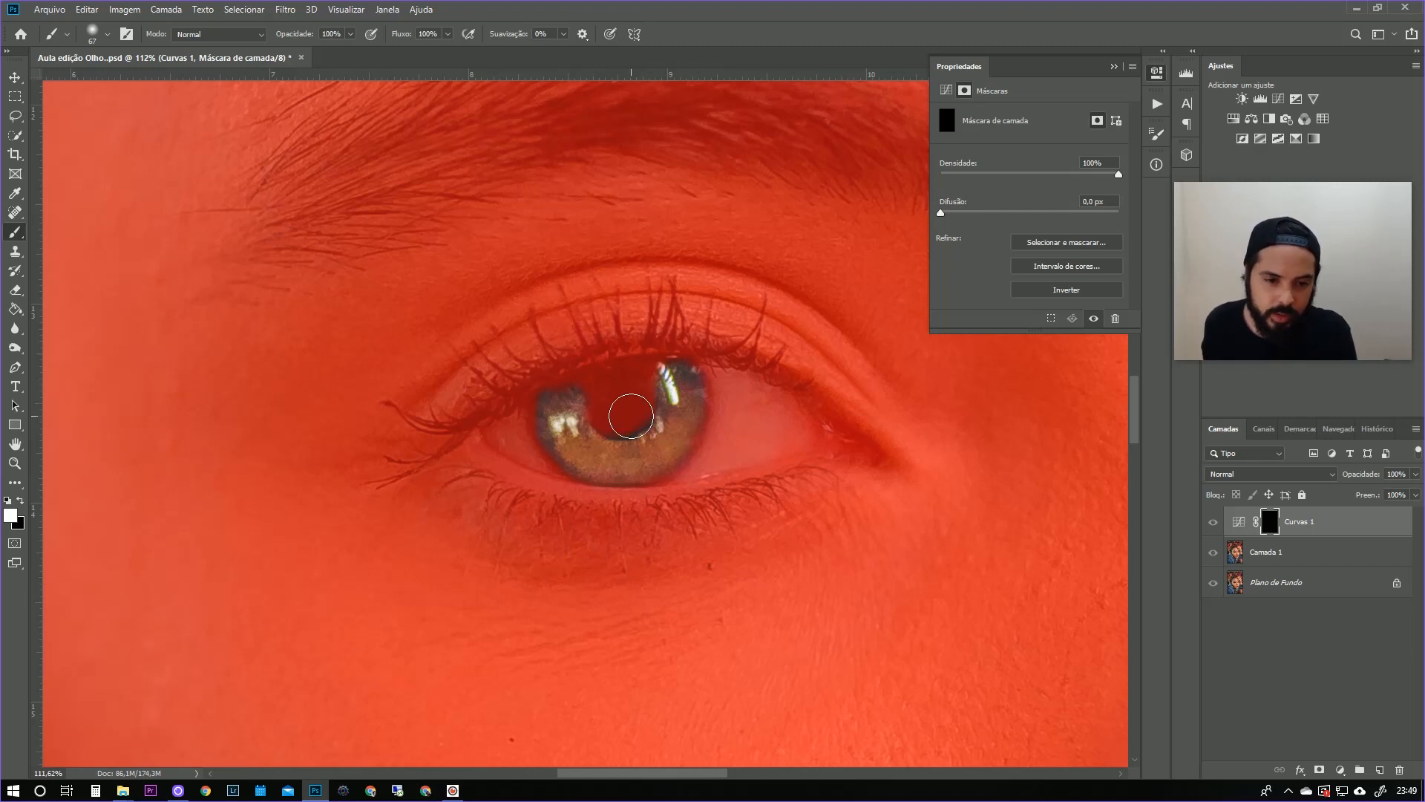
pyautogui.press('x')
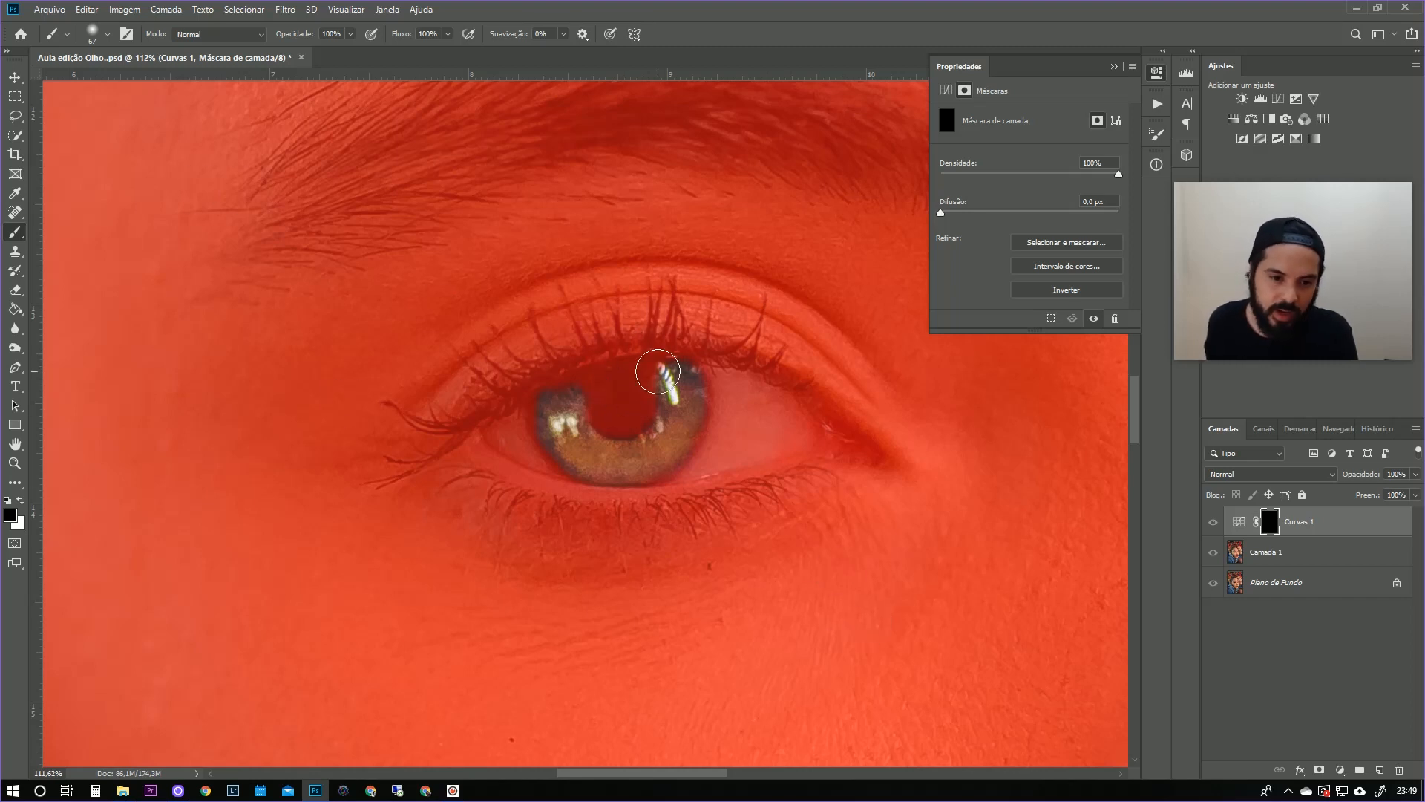
pyautogui.press('x')
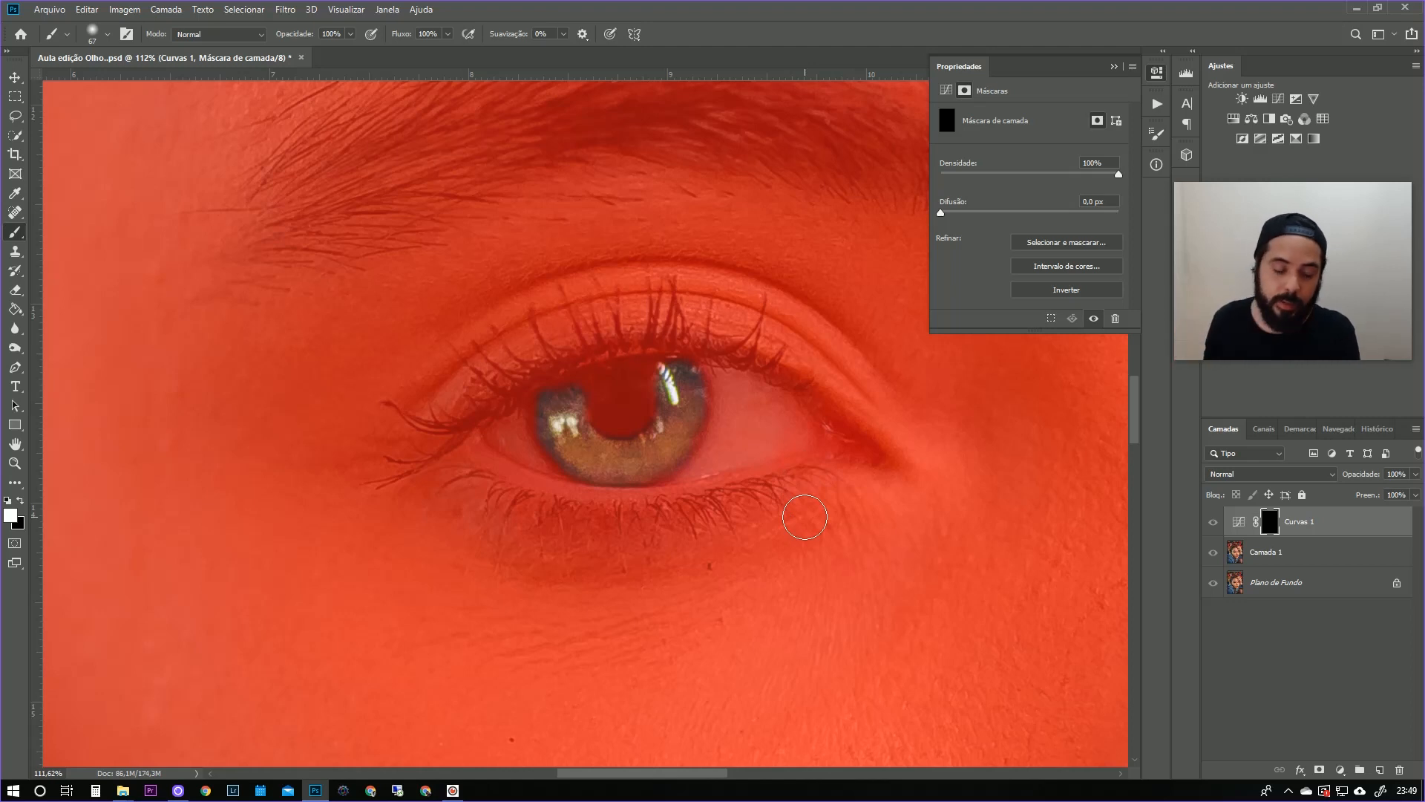
pyautogui.press('x')
pyautogui.press('\\')
# Compare the left-hand eye with and without the red mask overlay to check the painted area.
pyautogui.moveTo(900, 552); pyautogui.dragTo(845, 569)
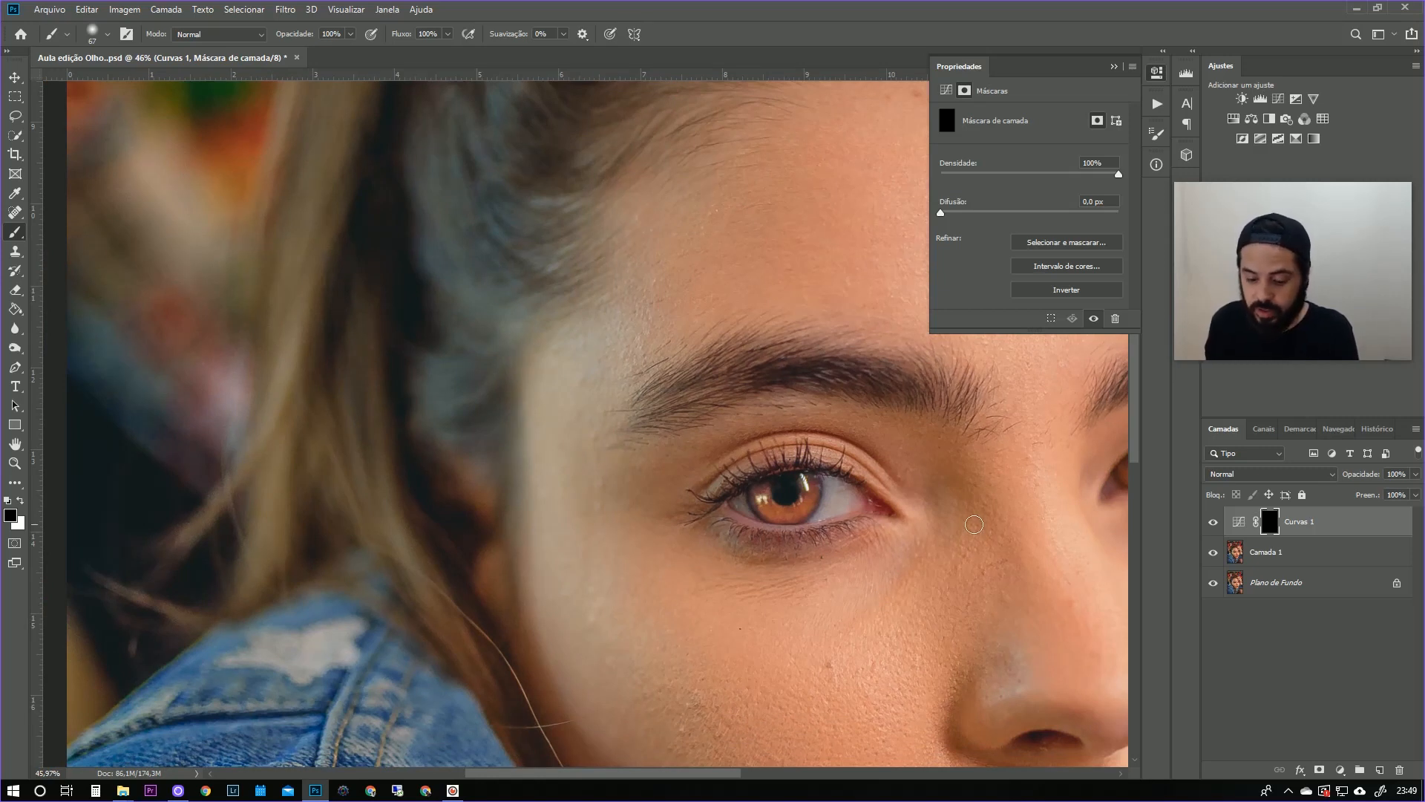
pyautogui.press('\\')
pyautogui.press('\\')
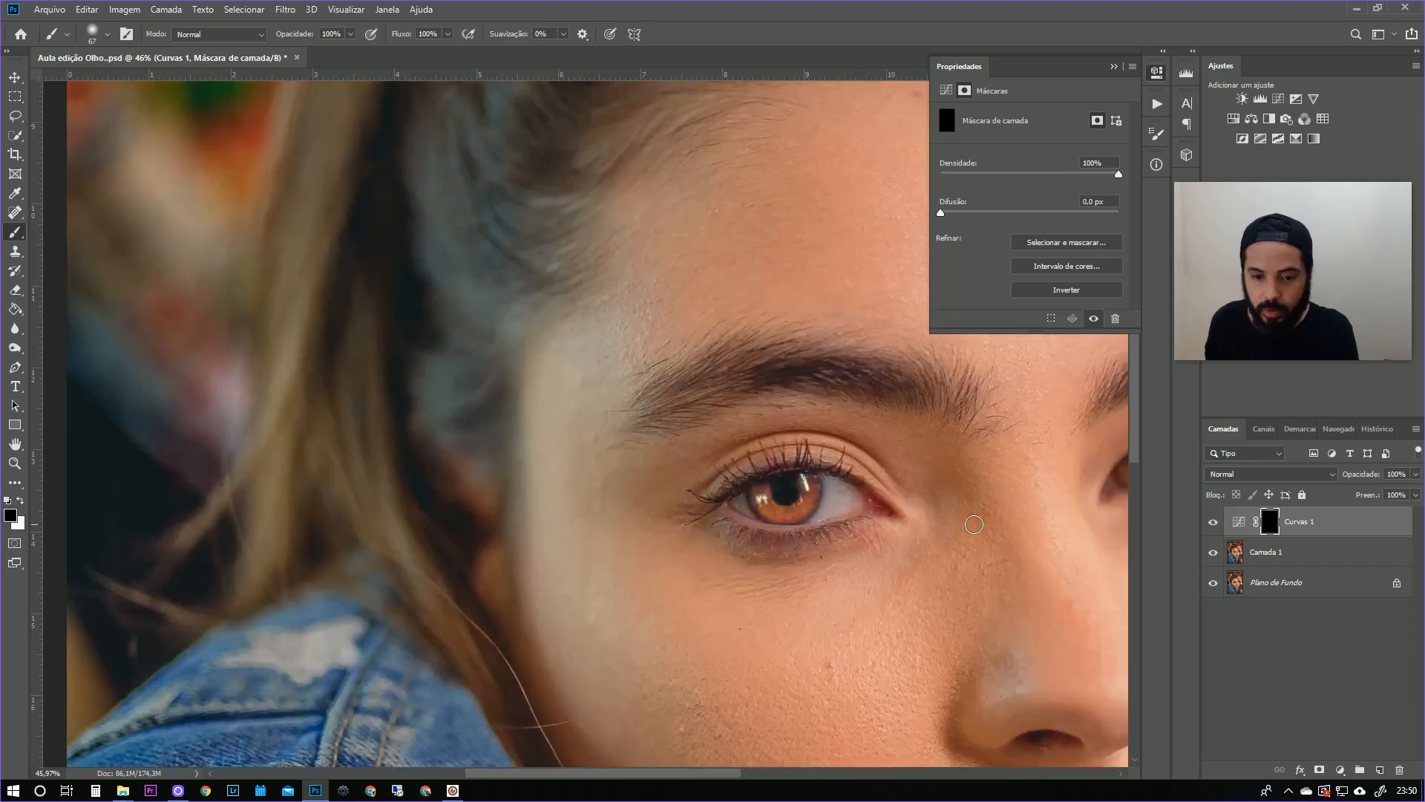
pyautogui.press('\\')
pyautogui.press('x')
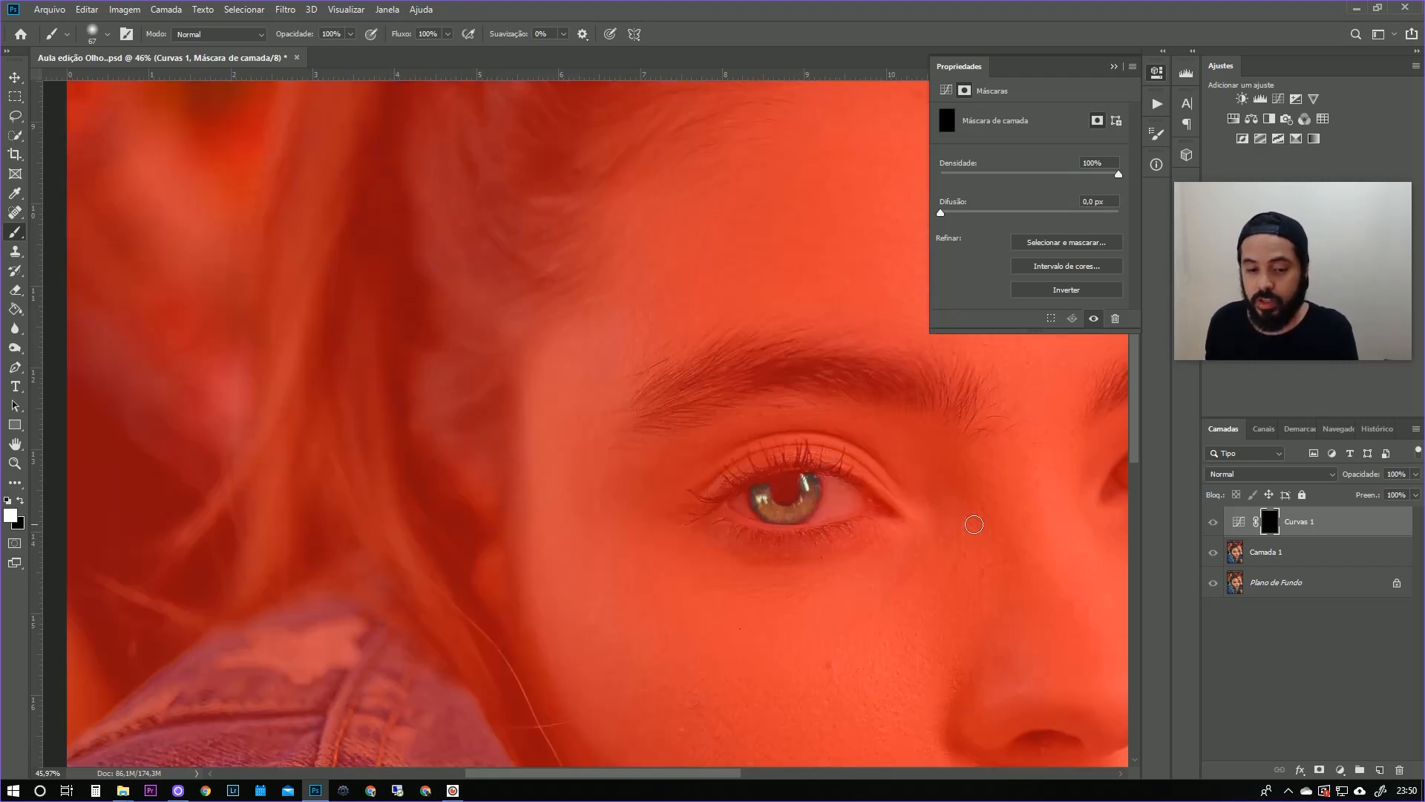
pyautogui.press('\\')
pyautogui.press('x')
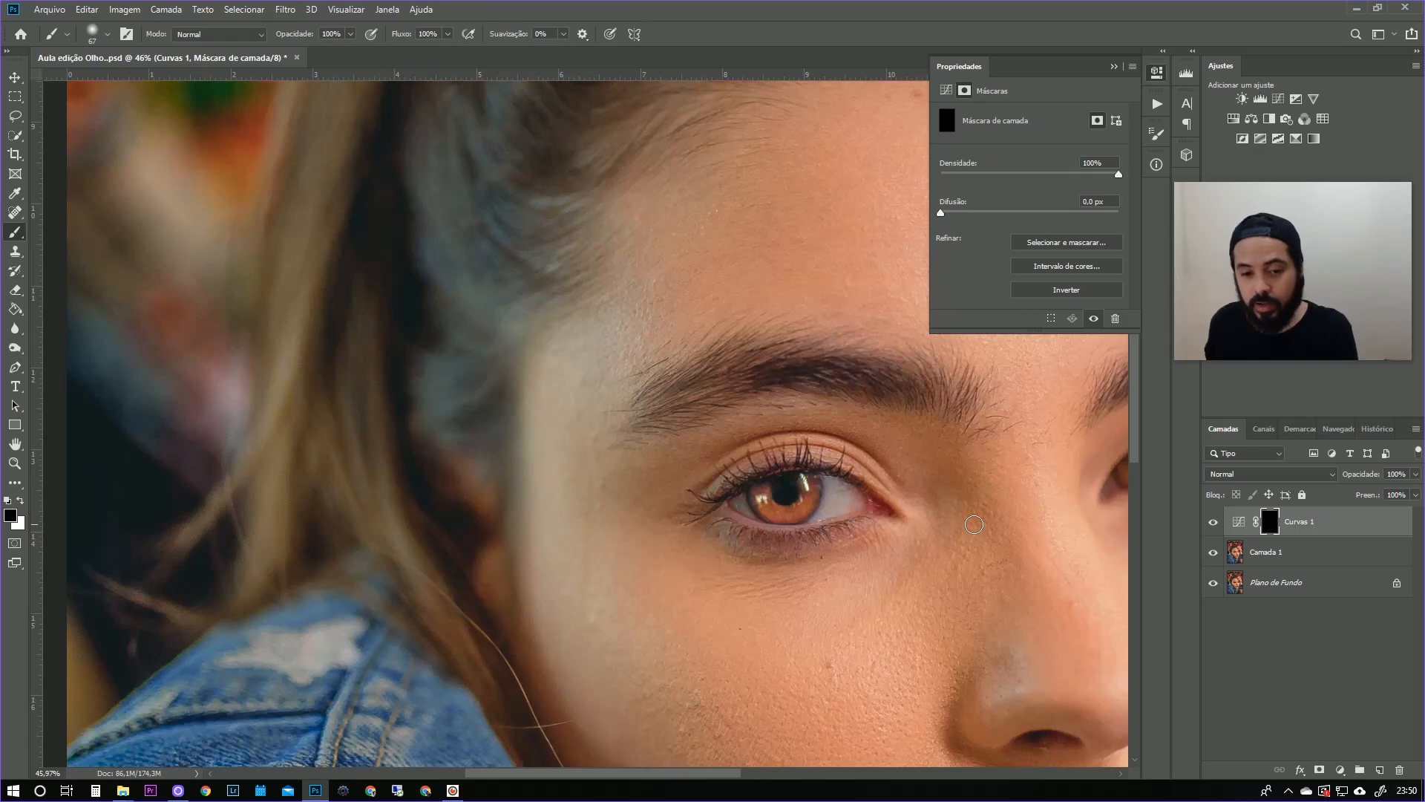
# Paint white on the Curves mask over the iris of the right-hand eye, leaving out the pupil.
pyautogui.moveTo(1044, 509); pyautogui.dragTo(717, 512)
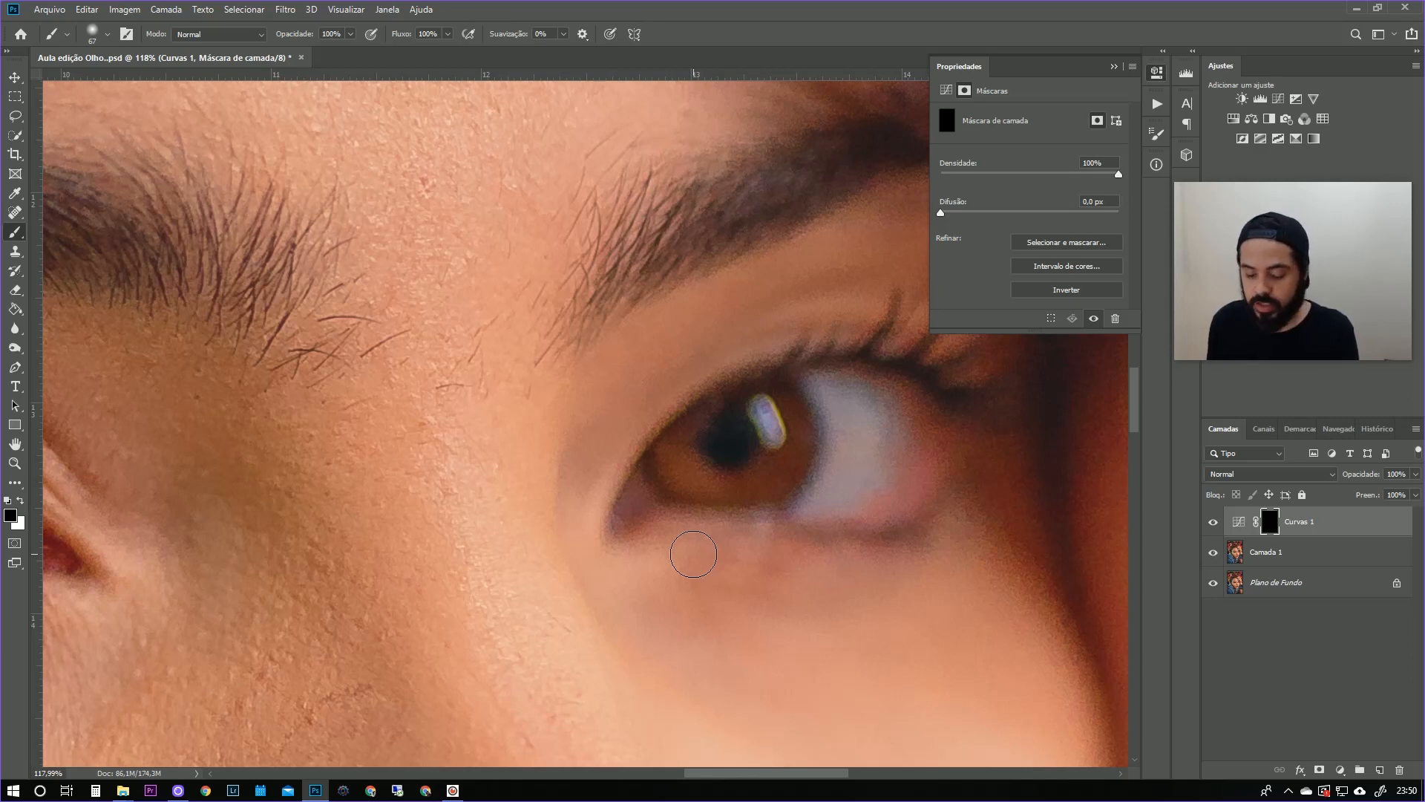
pyautogui.moveTo(760, 541); pyautogui.dragTo(799, 541)
pyautogui.moveTo(806, 407); pyautogui.dragTo(708, 564)
pyautogui.keyDown('alt'); pyautogui.rightClick(747, 484); pyautogui.keyUp('alt')
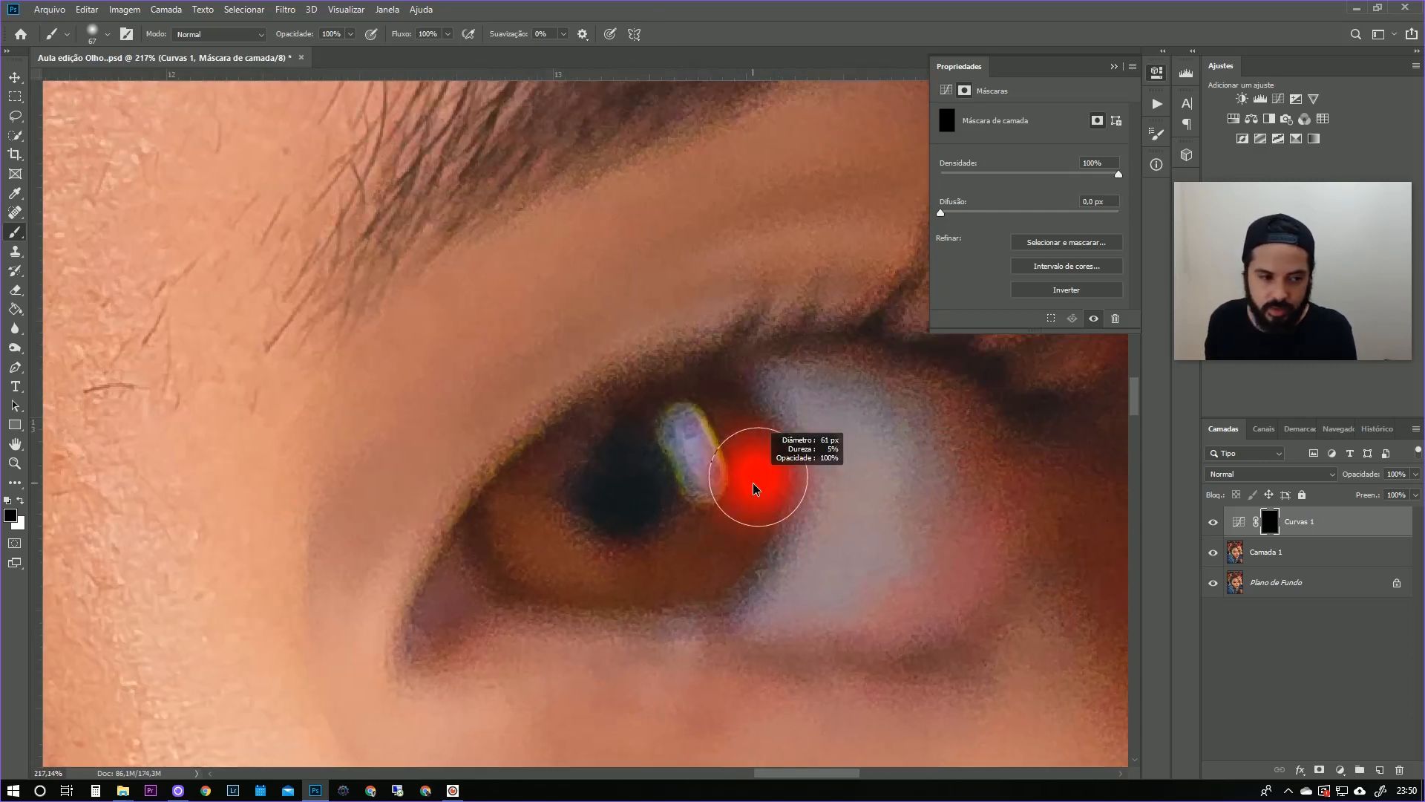
pyautogui.press('x')
pyautogui.moveTo(721, 463)
pyautogui.mouseDown()
pyautogui.moveTo(690, 423)
pyautogui.moveTo(725, 496)
pyautogui.moveTo(728, 542)
pyautogui.moveTo(705, 576)
pyautogui.mouseUp()
pyautogui.moveTo(523, 524)
pyautogui.mouseDown()
pyautogui.moveTo(581, 583)
pyautogui.moveTo(546, 583)
pyautogui.moveTo(661, 571)
pyautogui.moveTo(490, 573)
pyautogui.mouseUp()
pyautogui.moveTo(520, 507)
pyautogui.keyDown('alt'); pyautogui.mouseDown()
pyautogui.moveTo(581, 421)
pyautogui.moveTo(617, 401)
pyautogui.moveTo(697, 399)
pyautogui.moveTo(705, 384)
pyautogui.moveTo(729, 395)
pyautogui.moveTo(709, 568)
pyautogui.moveTo(689, 588)
pyautogui.moveTo(542, 581)
pyautogui.moveTo(634, 563)
pyautogui.moveTo(644, 589)
pyautogui.moveTo(704, 586)
pyautogui.moveTo(731, 566)
pyautogui.moveTo(766, 477)
pyautogui.moveTo(744, 505)
pyautogui.moveTo(803, 571)
pyautogui.mouseUp(); pyautogui.keyUp('alt')
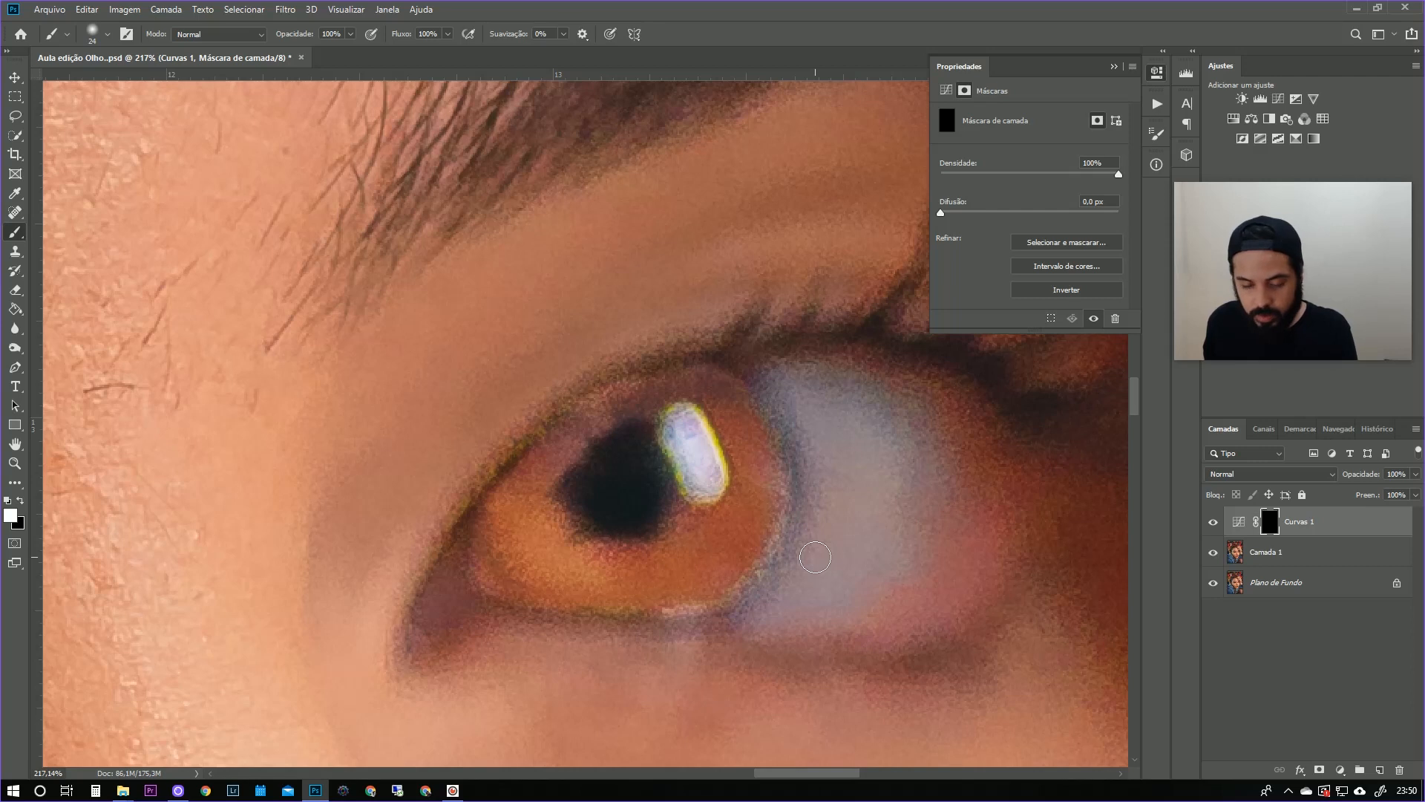
# Show the mask overlay and paint black with a larger brush to trim the spill around the right-hand iris.
pyautogui.press('\\')
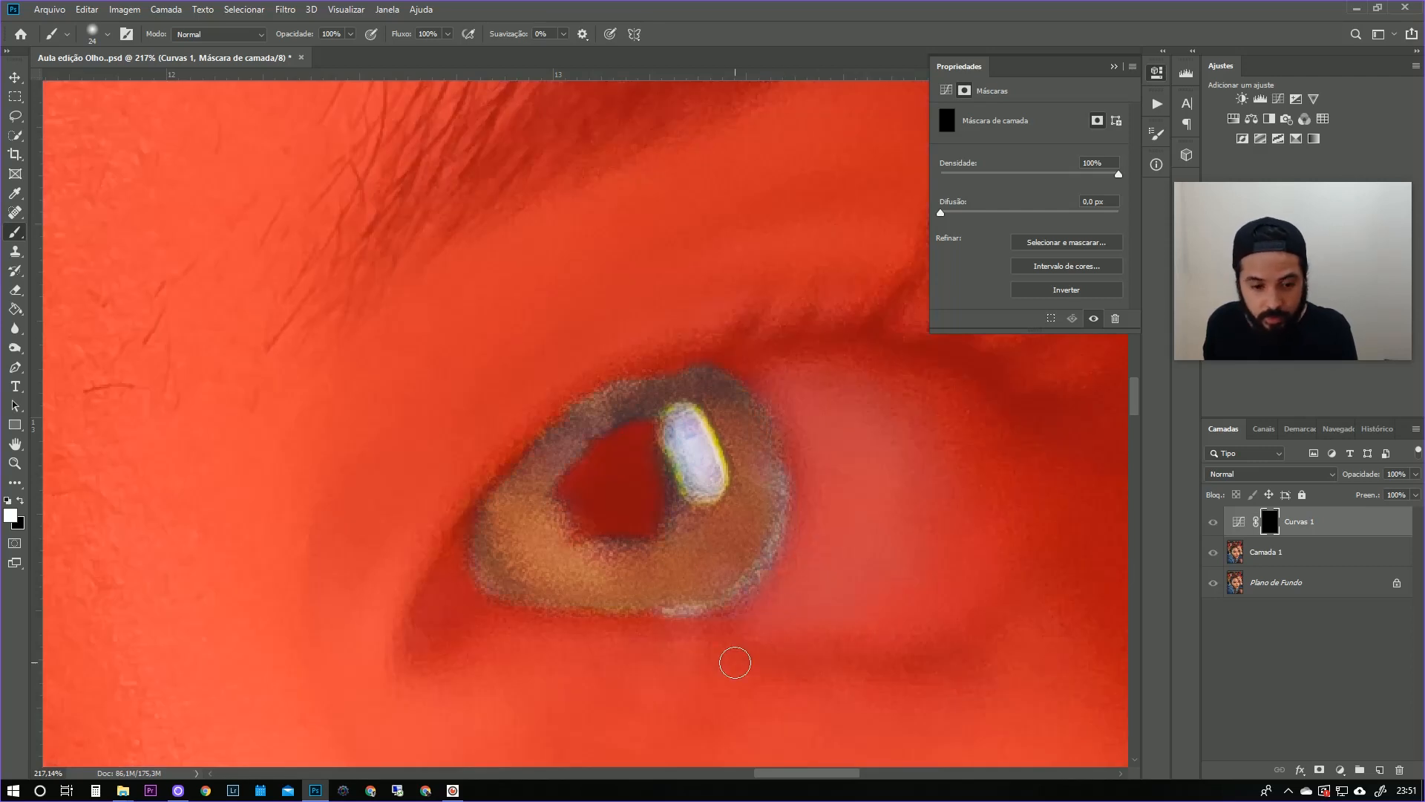
pyautogui.press('x')
pyautogui.keyDown('alt'); pyautogui.rightClick(767, 652); pyautogui.keyUp('alt')
pyautogui.moveTo(802, 653)
pyautogui.mouseDown()
pyautogui.moveTo(789, 618)
pyautogui.moveTo(750, 662)
pyautogui.moveTo(715, 643)
pyautogui.moveTo(732, 664)
pyautogui.mouseUp()
pyautogui.moveTo(818, 611)
pyautogui.mouseDown()
pyautogui.moveTo(846, 519)
pyautogui.moveTo(847, 402)
pyautogui.mouseUp()
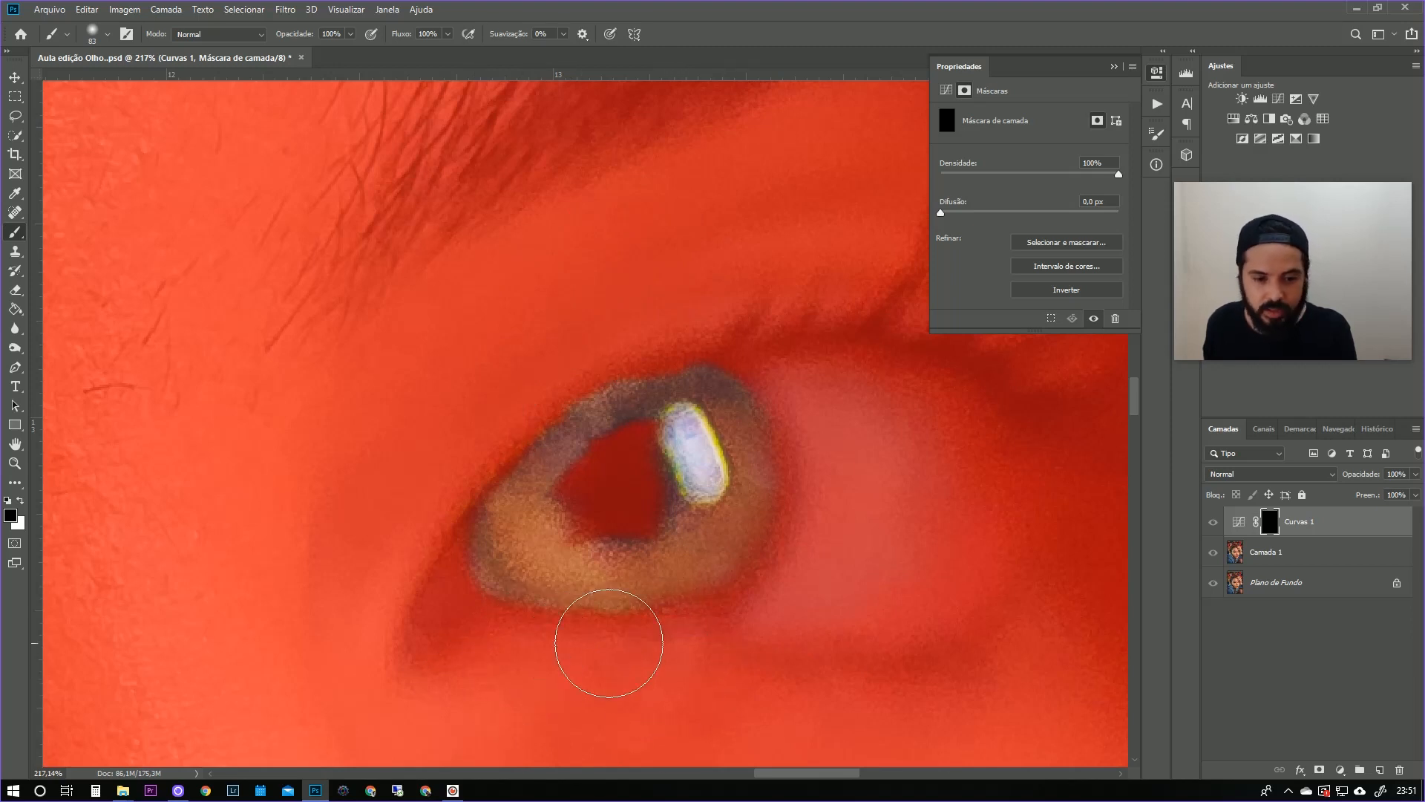
pyautogui.moveTo(830, 586)
pyautogui.mouseDown()
pyautogui.moveTo(719, 554)
pyautogui.moveTo(801, 568)
pyautogui.moveTo(779, 571)
pyautogui.mouseUp()
pyautogui.moveTo(714, 523)
pyautogui.mouseDown()
pyautogui.moveTo(747, 592)
pyautogui.moveTo(773, 575)
pyautogui.moveTo(736, 576)
pyautogui.mouseUp()
# Paint white on the mask to fill the gaps between the right-hand pupil and the surrounding iris.
pyautogui.press('x')
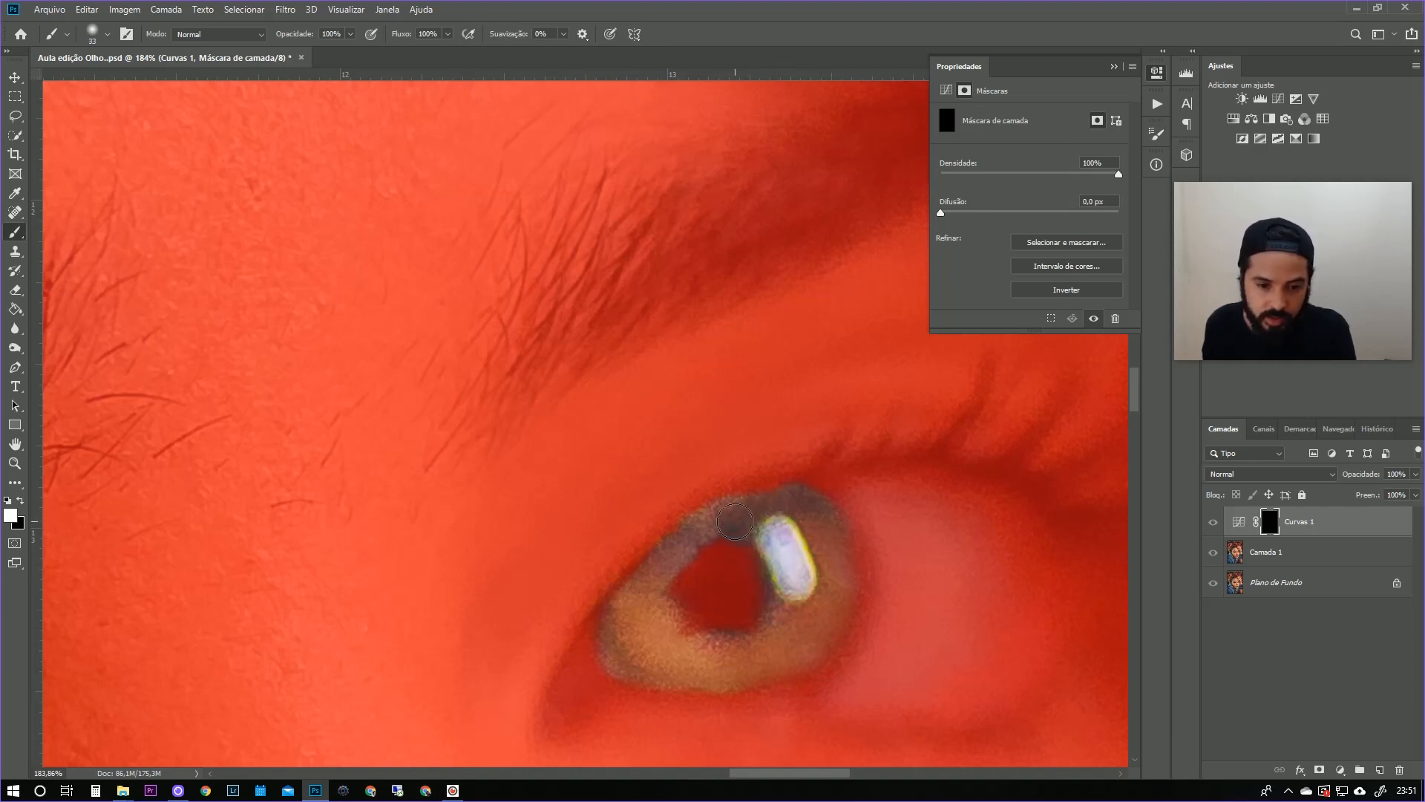
pyautogui.scroll(3, 690, 587)
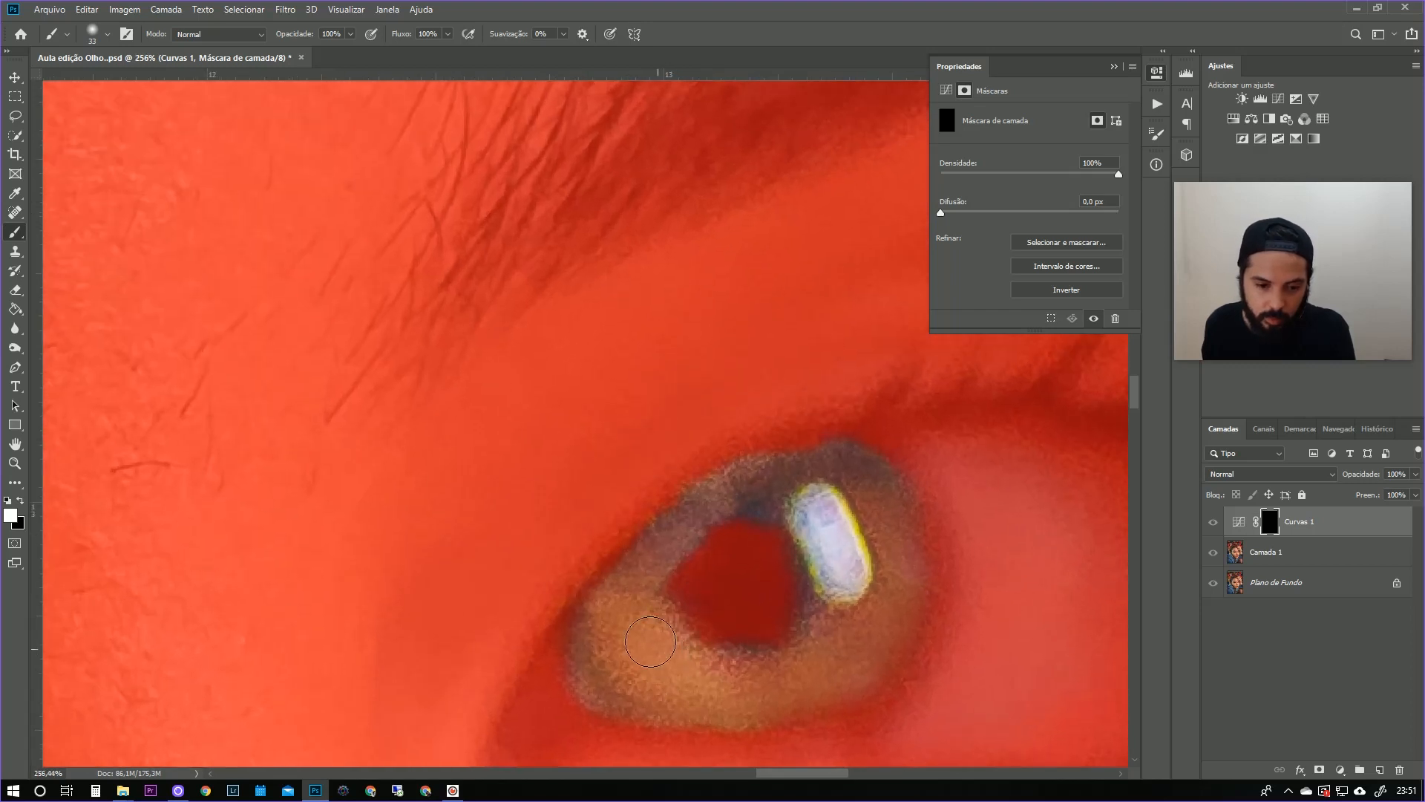
pyautogui.moveTo(650, 642)
pyautogui.mouseDown()
pyautogui.moveTo(652, 572)
pyautogui.moveTo(690, 524)
pyautogui.mouseUp()
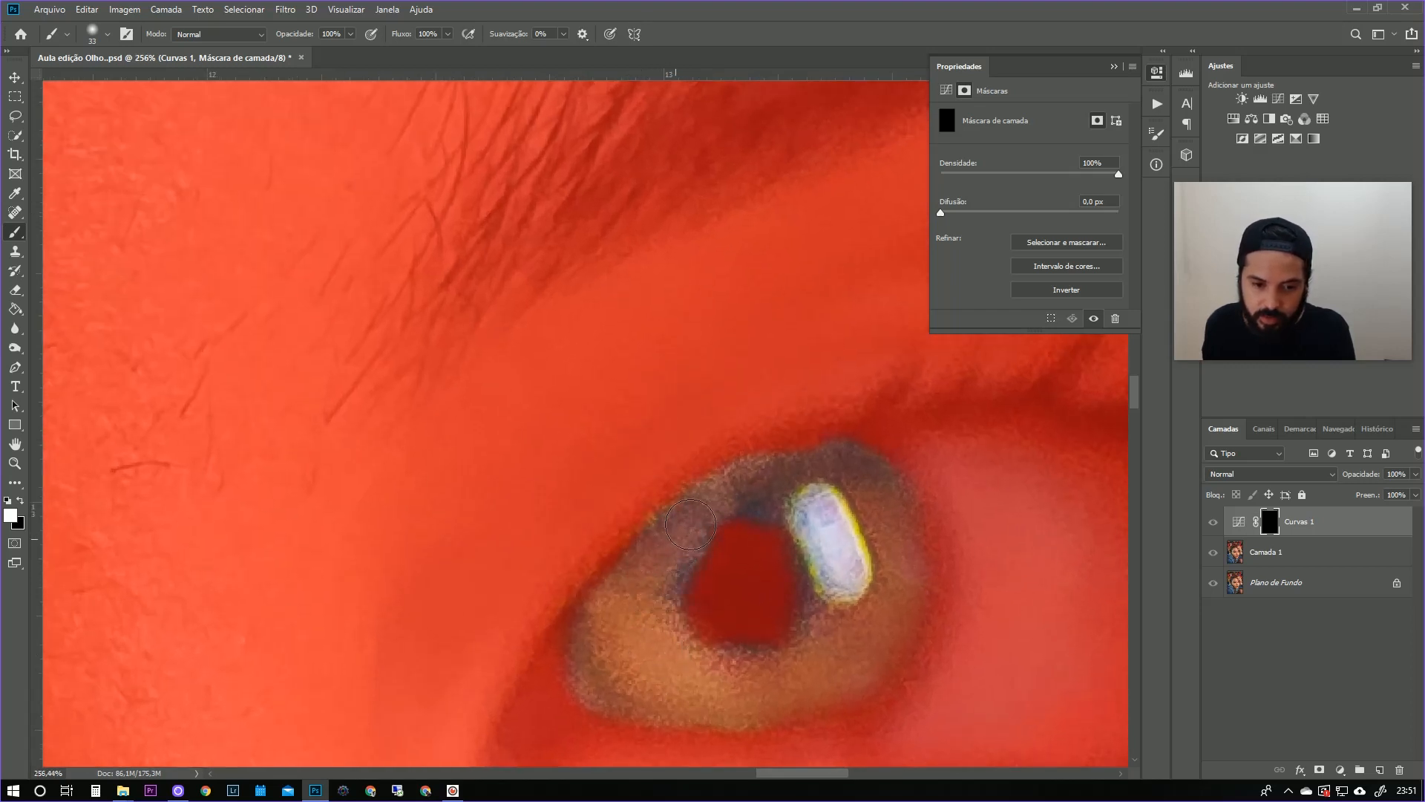
pyautogui.keyDown('alt'); pyautogui.rightClick(735, 502); pyautogui.keyUp('alt')
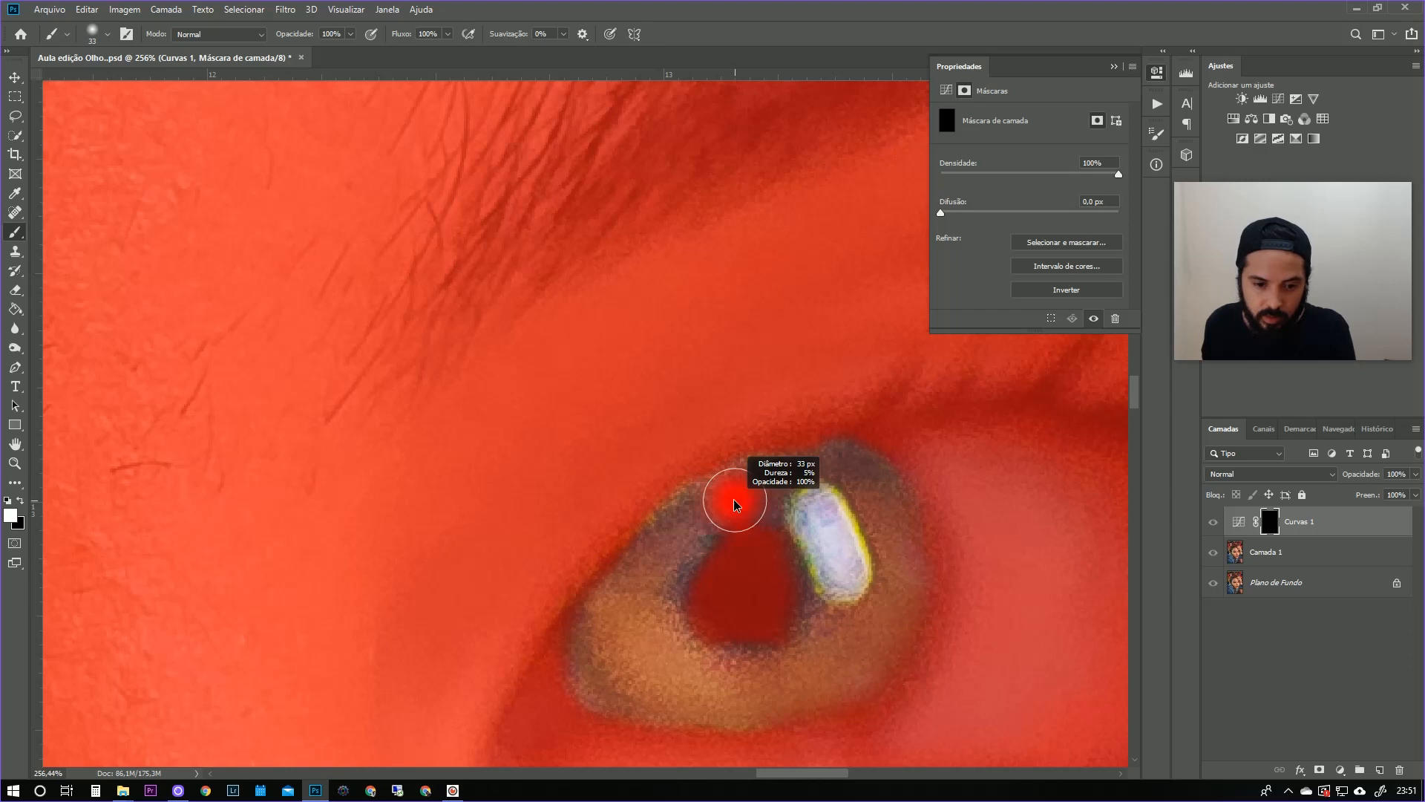
# Hide the mask overlay and examine the brightening of both irises at different magnifications.
pyautogui.scroll(-5, 768, 620)
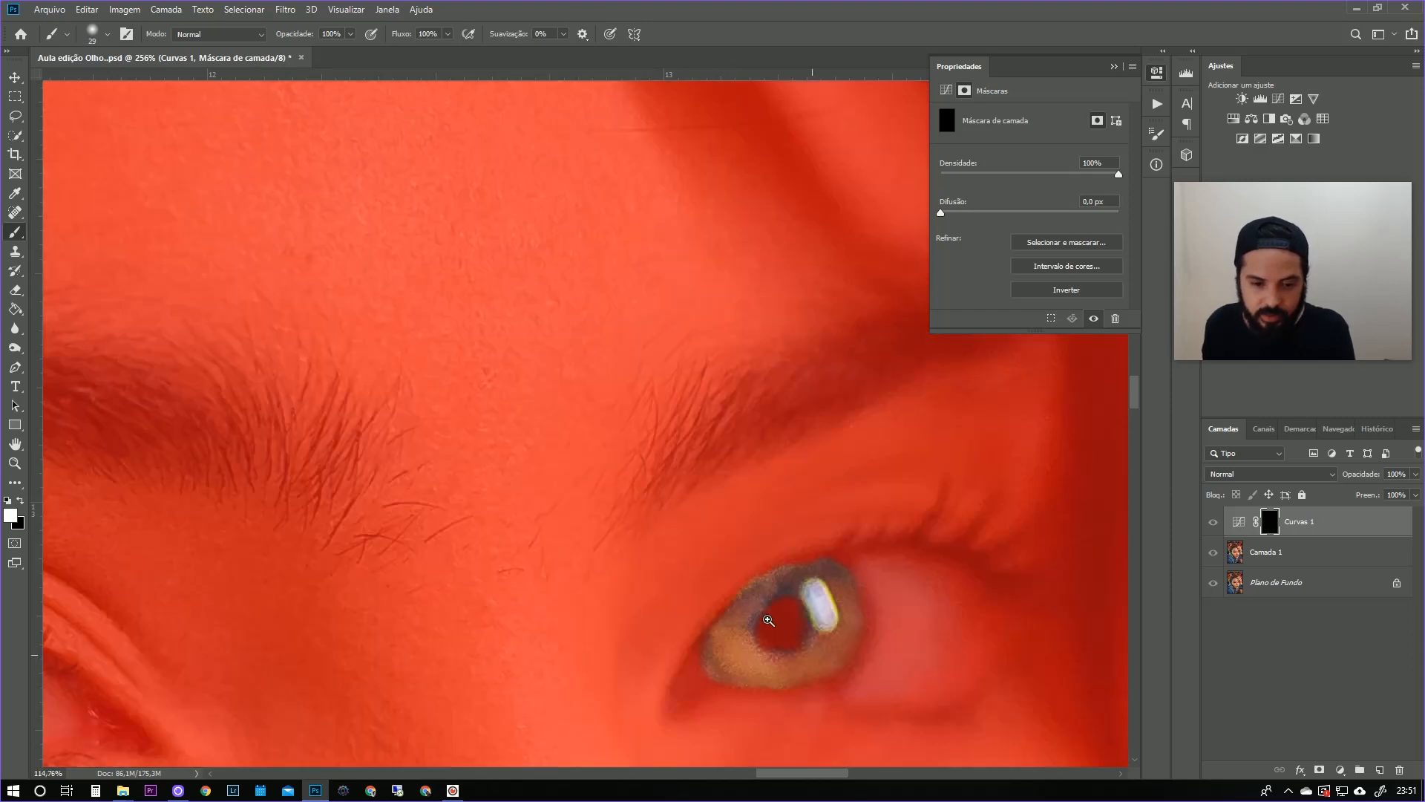
pyautogui.scroll(-3, 769, 620)
pyautogui.scroll(-3, 738, 503)
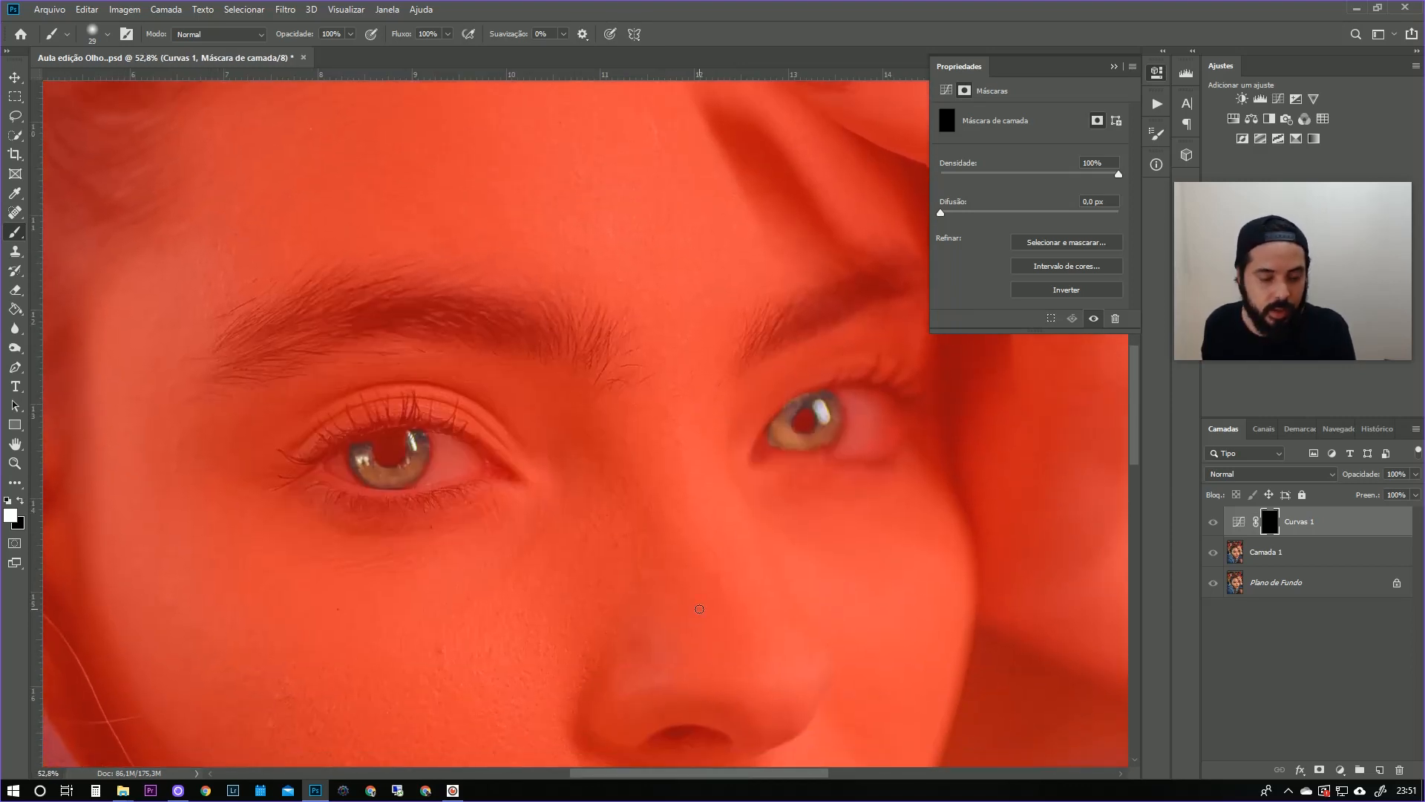
pyautogui.press('\\')
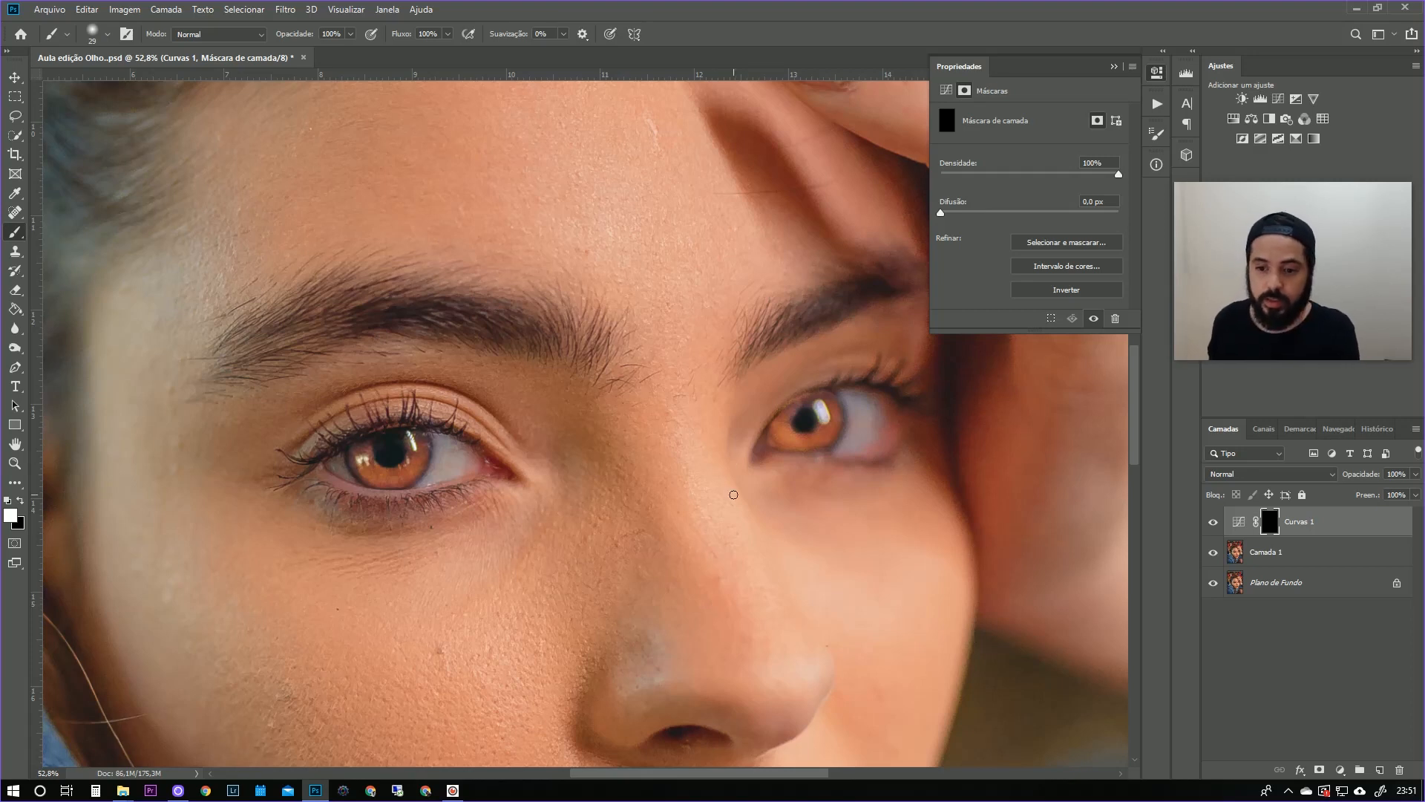
pyautogui.scroll(-2, 772, 496)
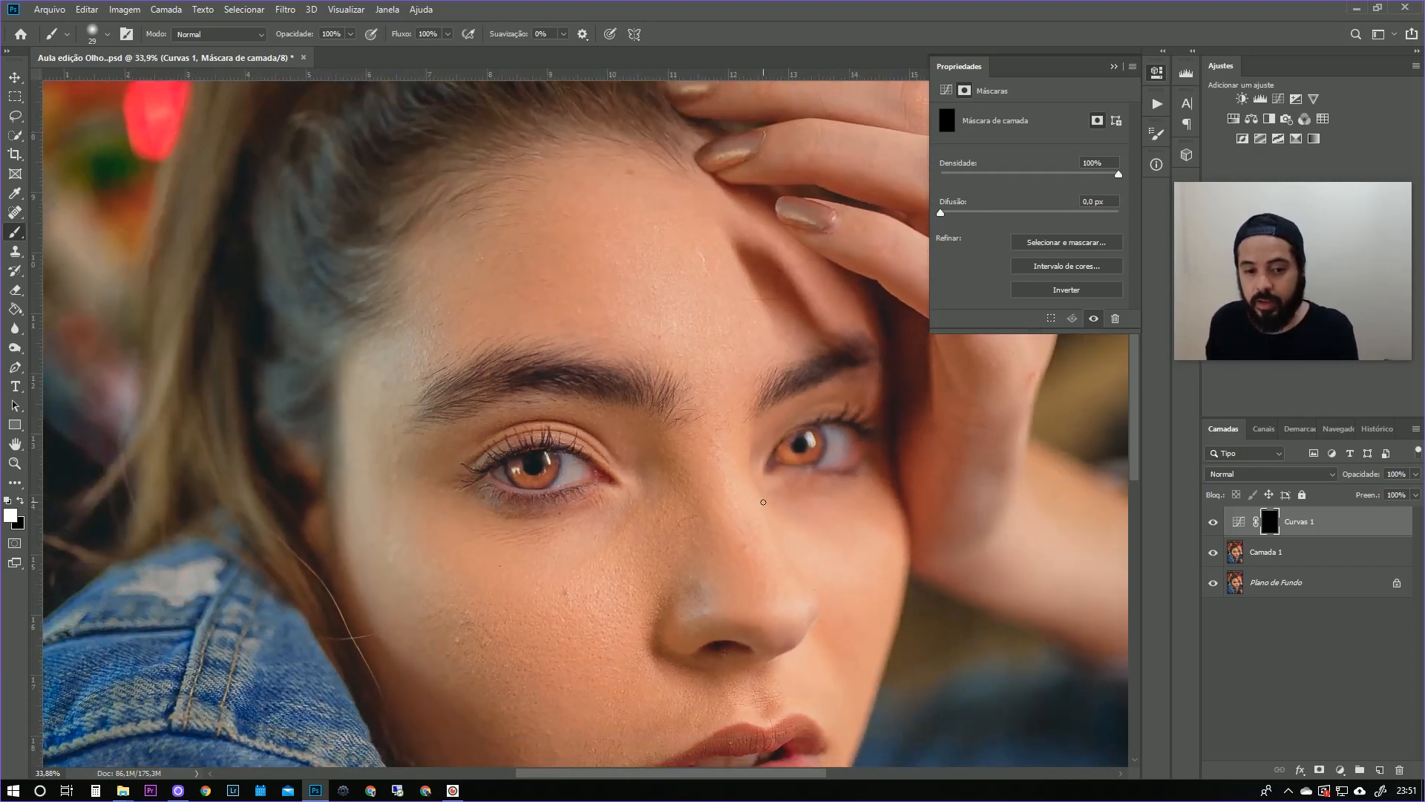
pyautogui.scroll(3, 765, 503)
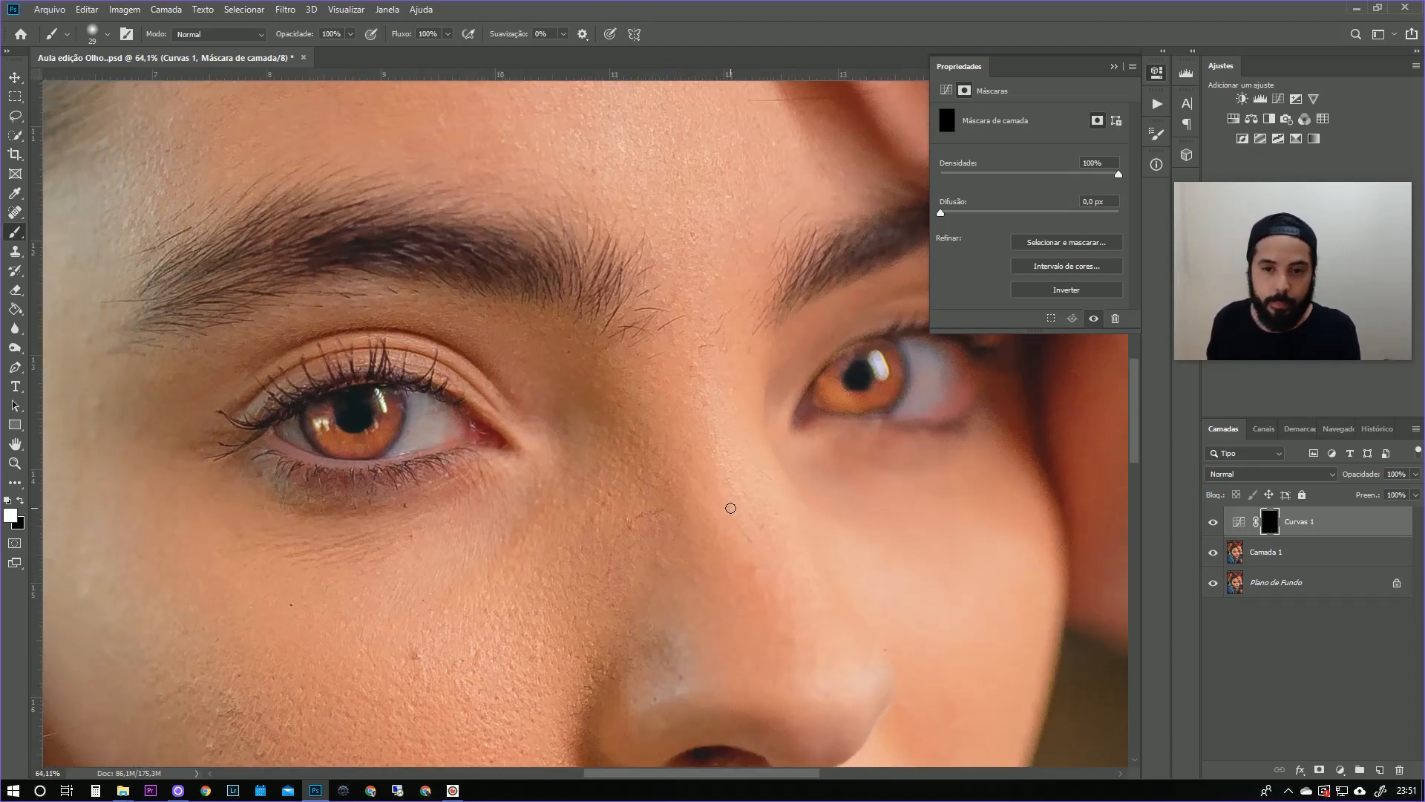
# Lower the opacity of the Curvas 1 adjustment layer to 36%.
pyautogui.click(946, 89)
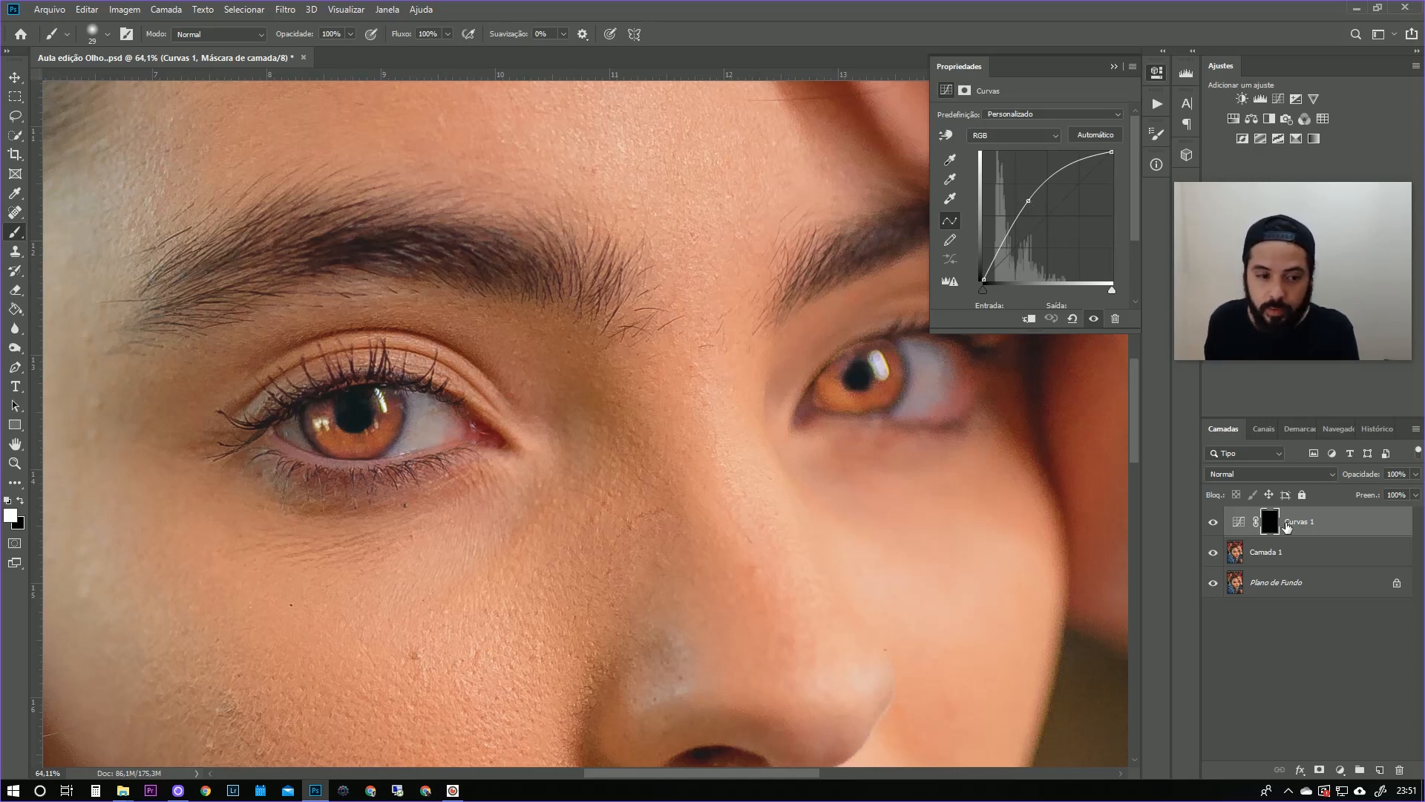
pyautogui.moveTo(1044, 528); pyautogui.dragTo(988, 526)
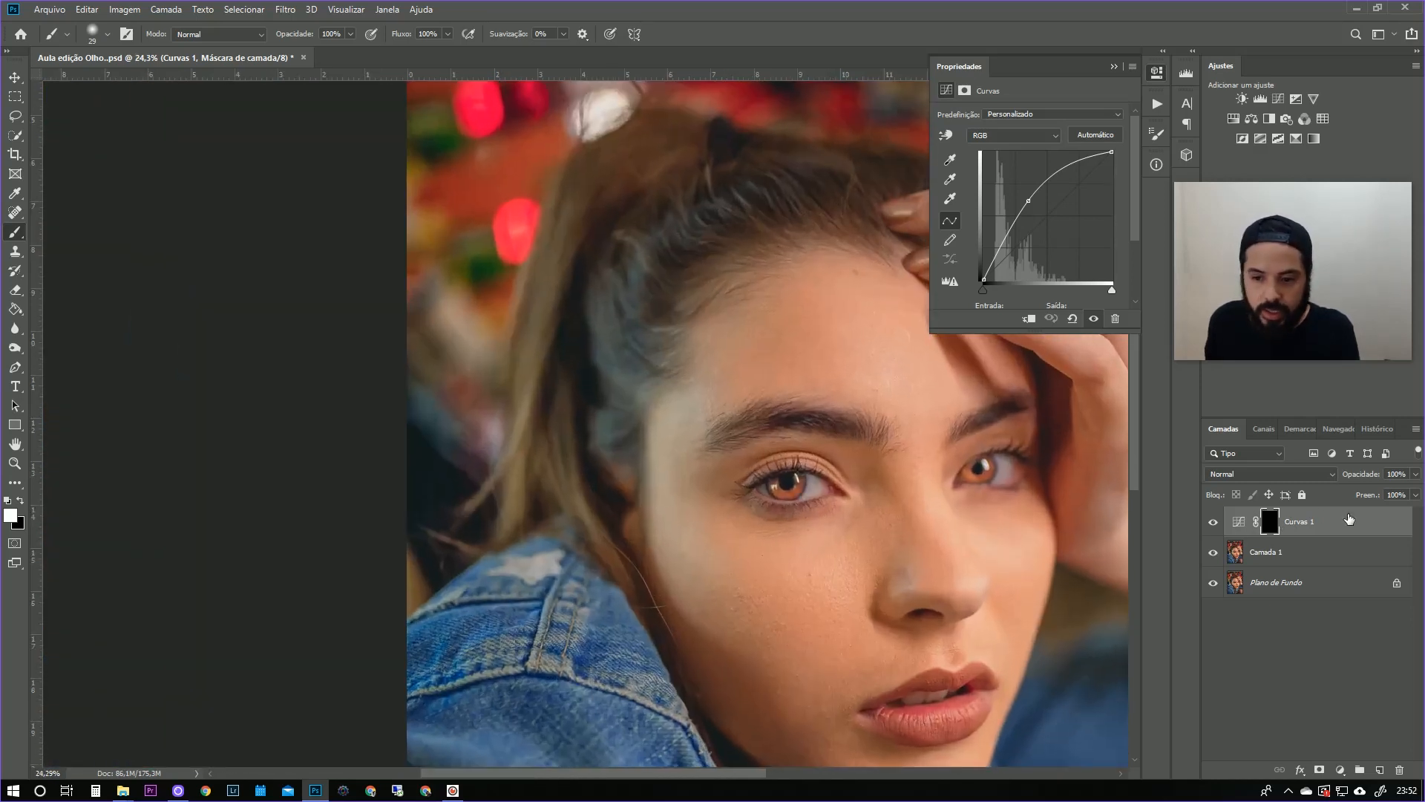
pyautogui.click(1415, 474)
pyautogui.moveTo(1415, 491); pyautogui.dragTo(1375, 503)
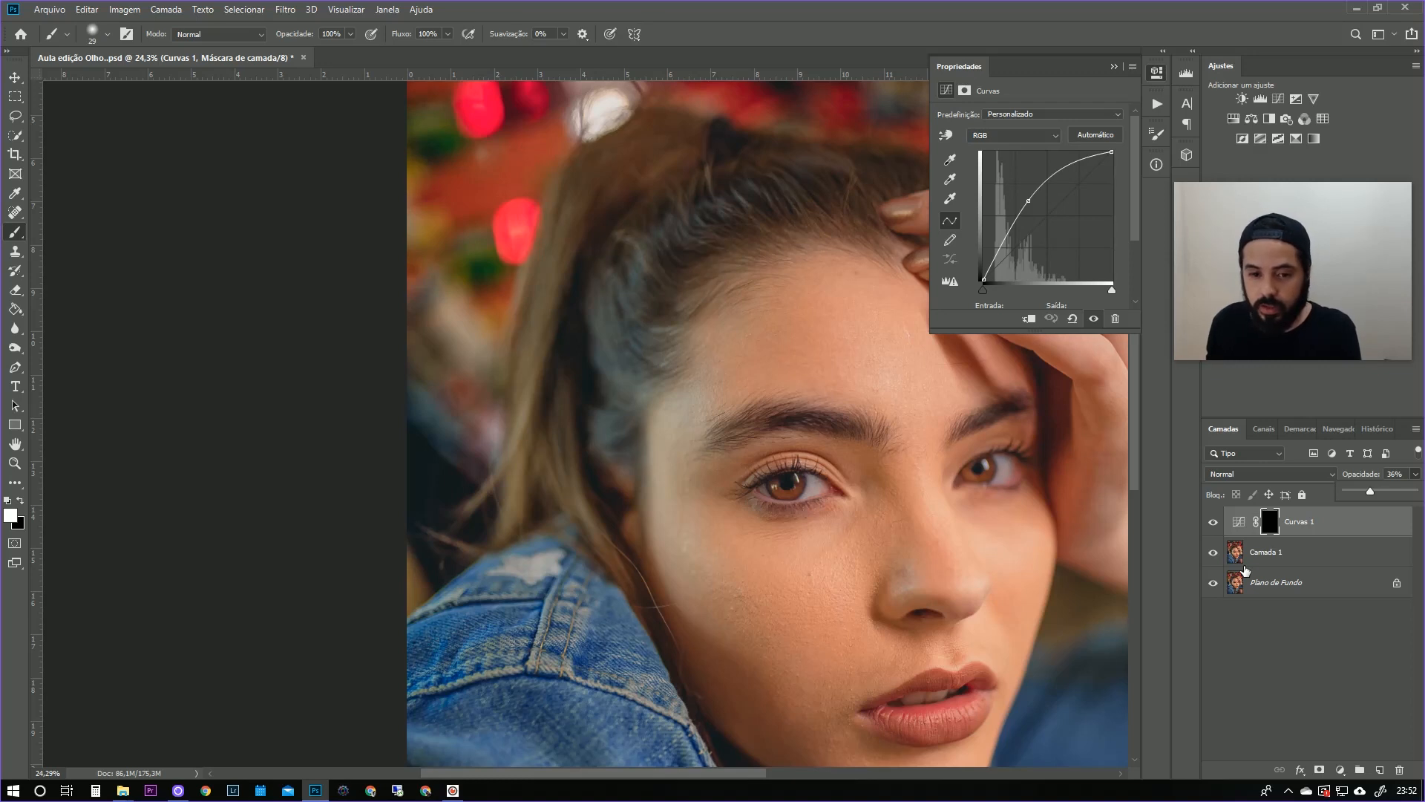
# Toggle the visibility of the Curvas 1 layer to compare the irises with and without the brightening.
pyautogui.click(1213, 523)
pyautogui.click(1214, 523)
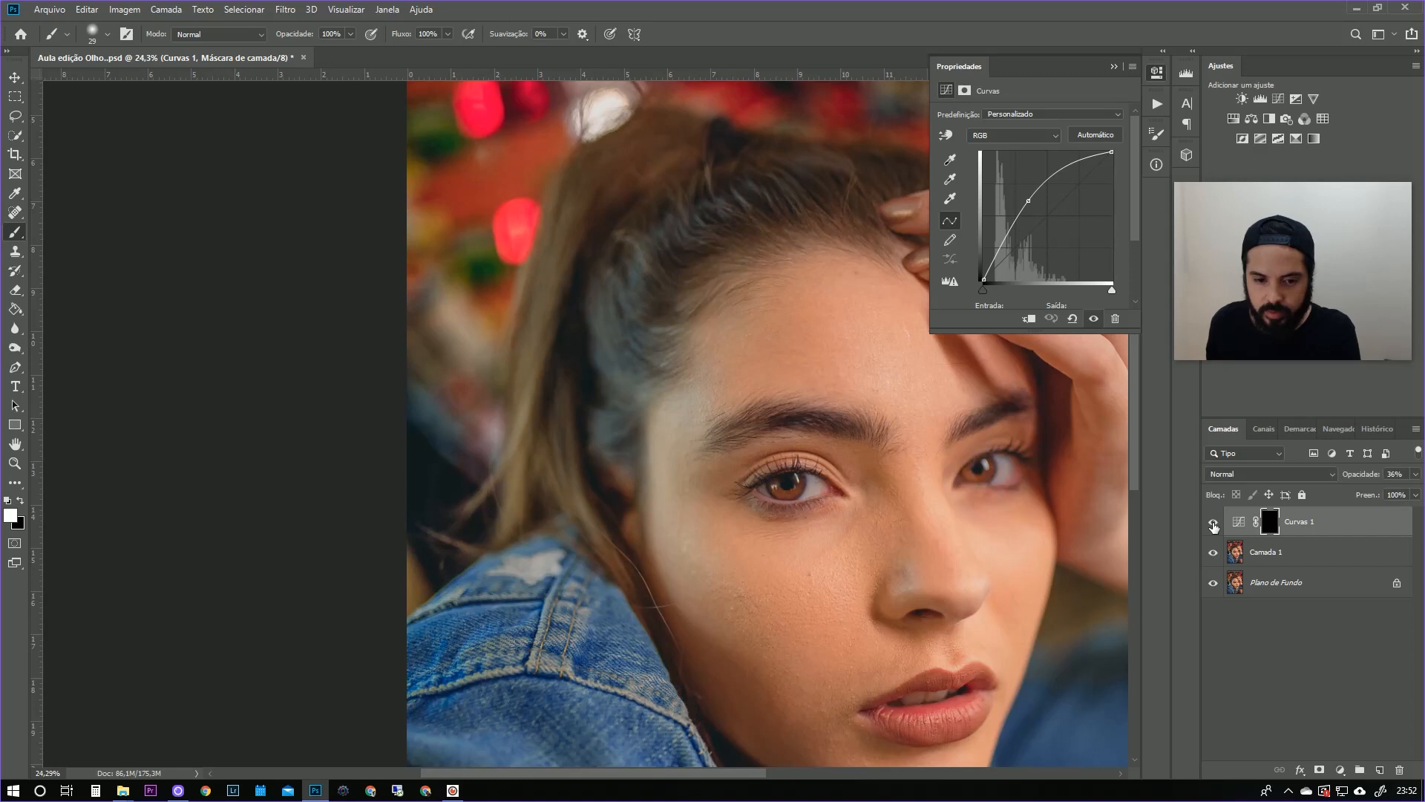
pyautogui.click(1214, 524)
pyautogui.click(1215, 523)
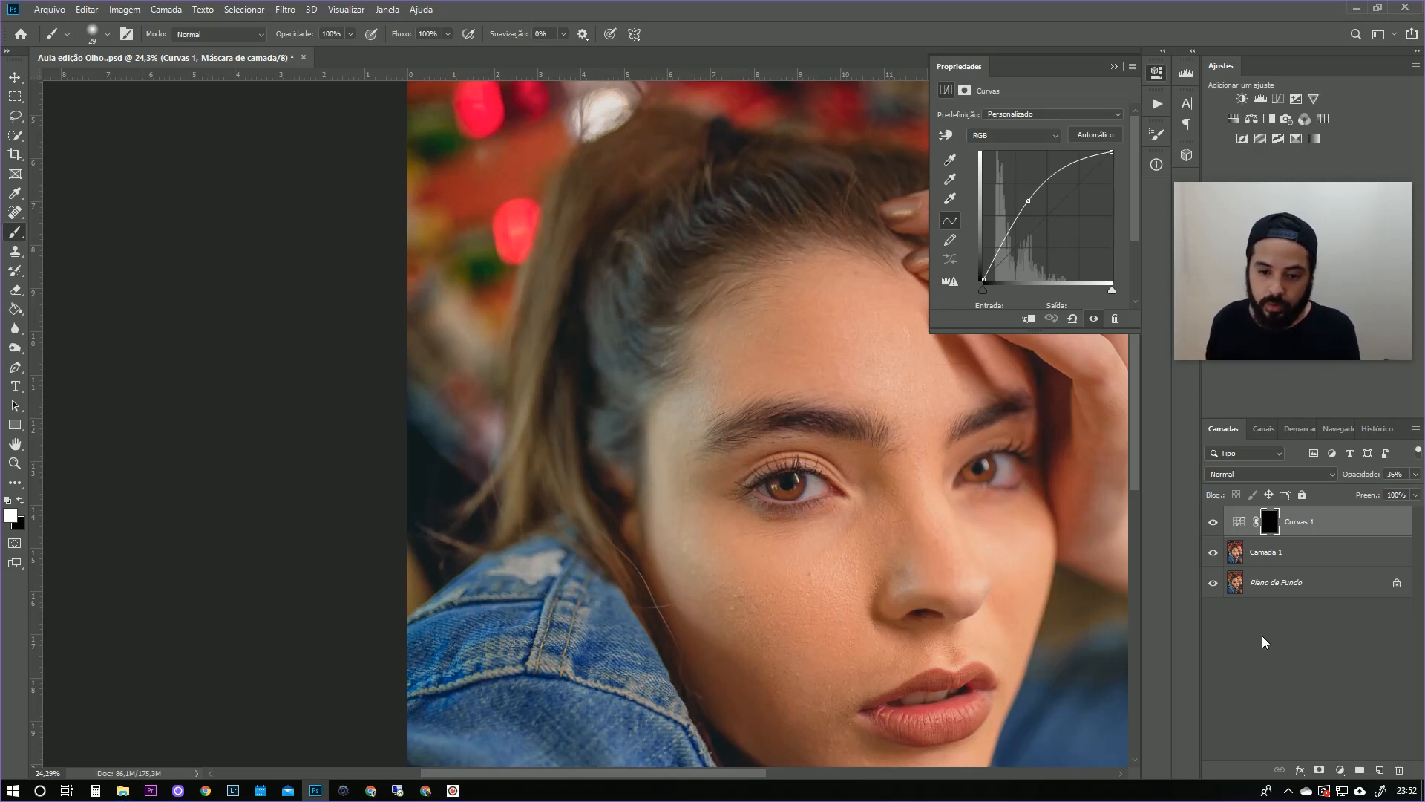
pyautogui.moveTo(859, 588)
pyautogui.mouseDown()
pyautogui.moveTo(898, 587)
pyautogui.moveTo(870, 587)
pyautogui.mouseUp()
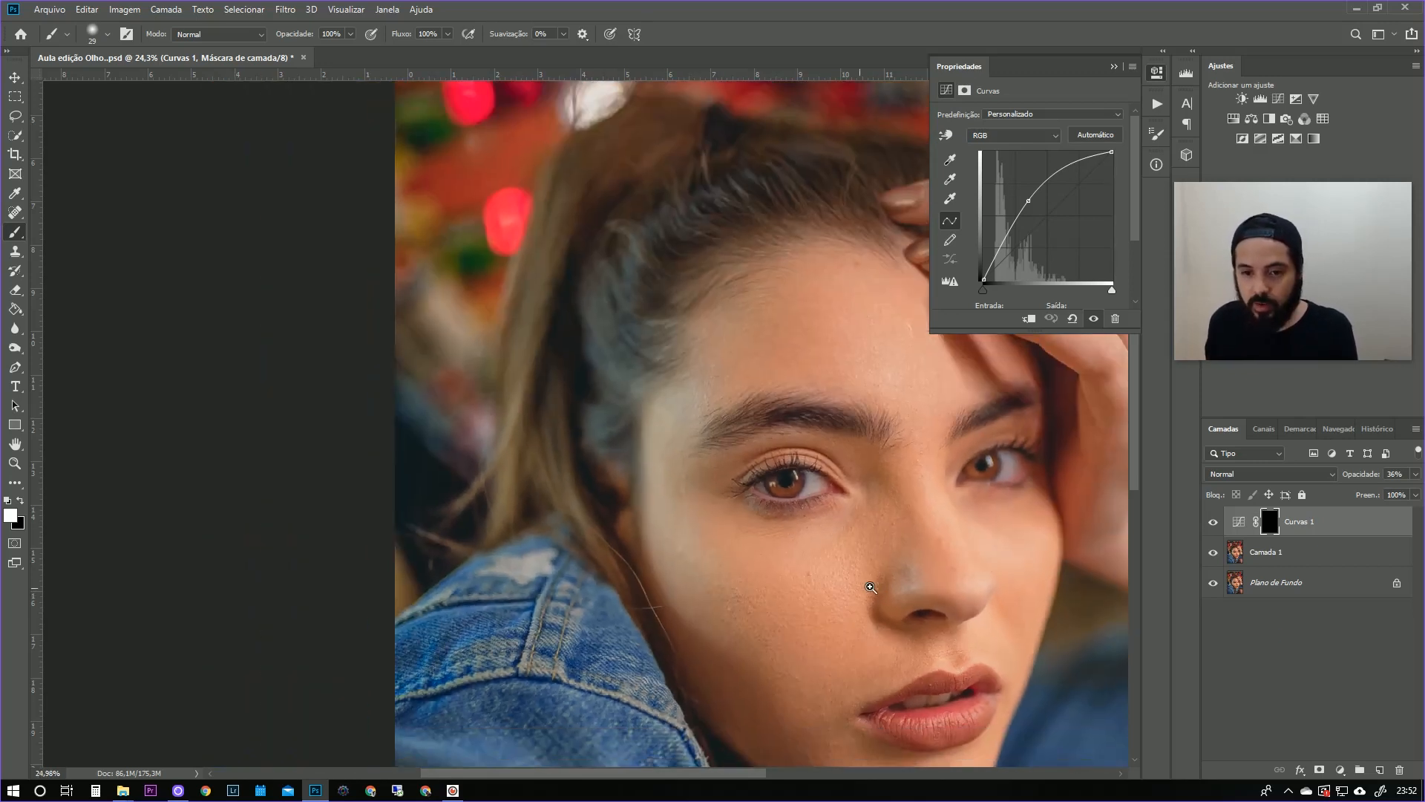
# Try to recolour the irises by adjusting the red channel (Vermelho) in the Curvas 1 adjustment.
pyautogui.click(1114, 65)
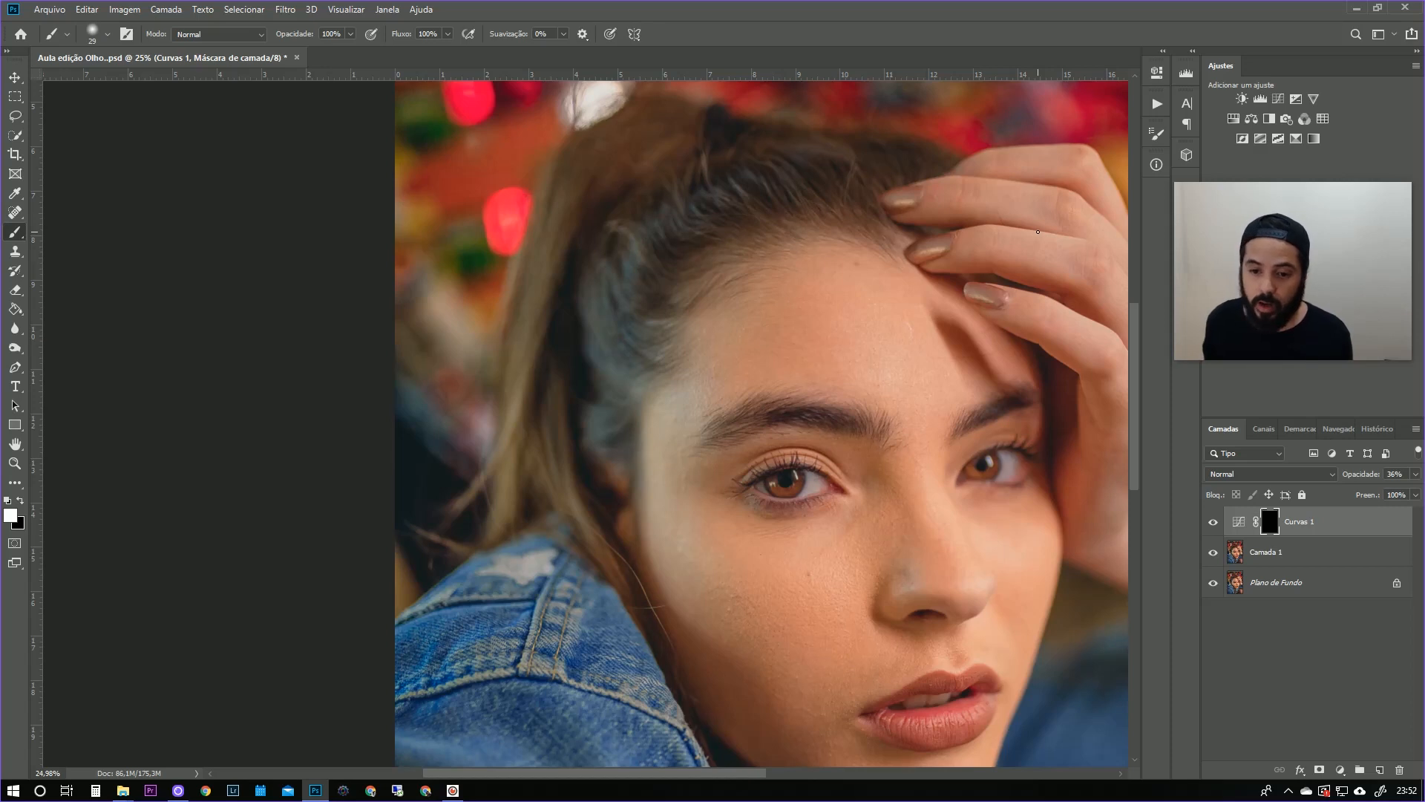
pyautogui.click(1239, 522)
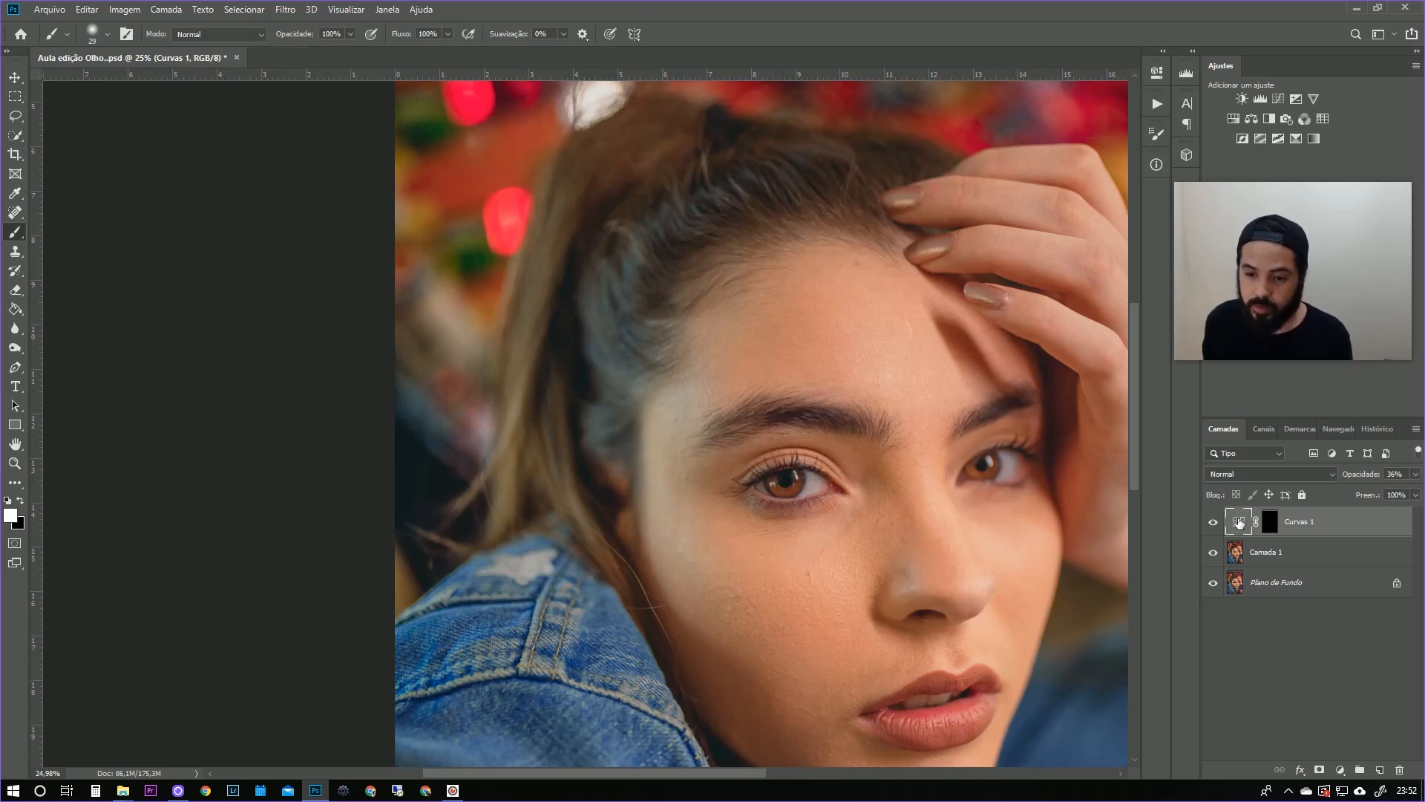
pyautogui.doubleClick(1240, 525)
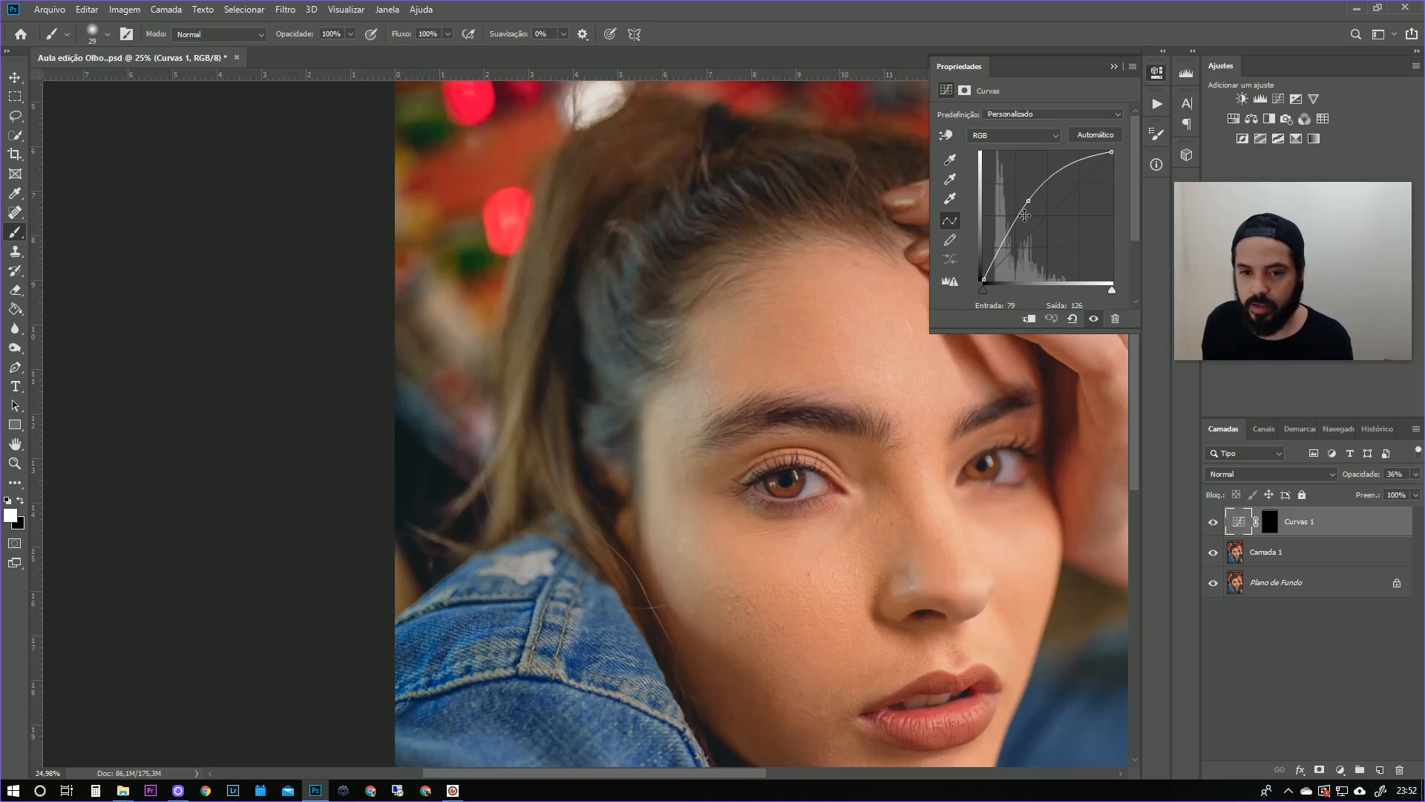
pyautogui.click(1045, 134)
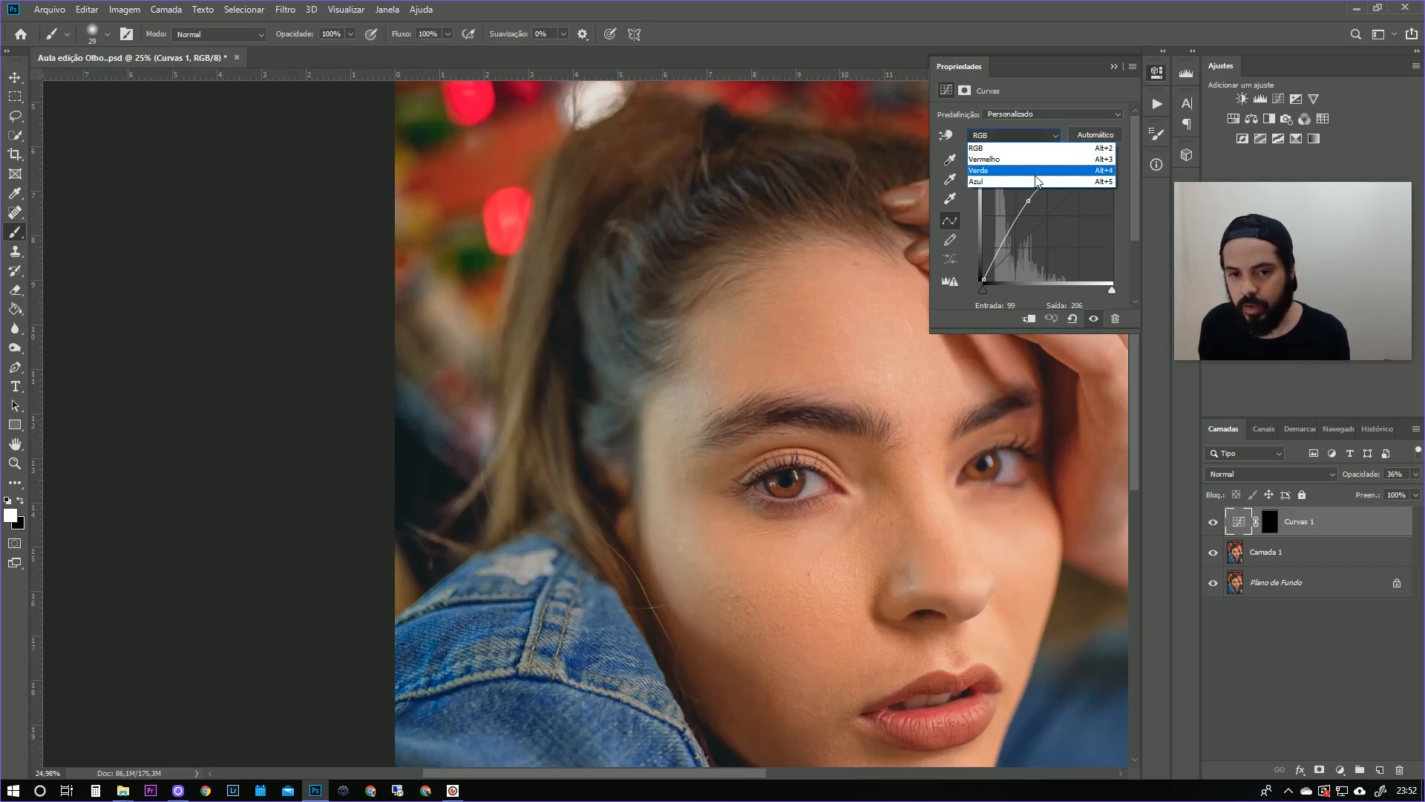
pyautogui.click(1030, 160)
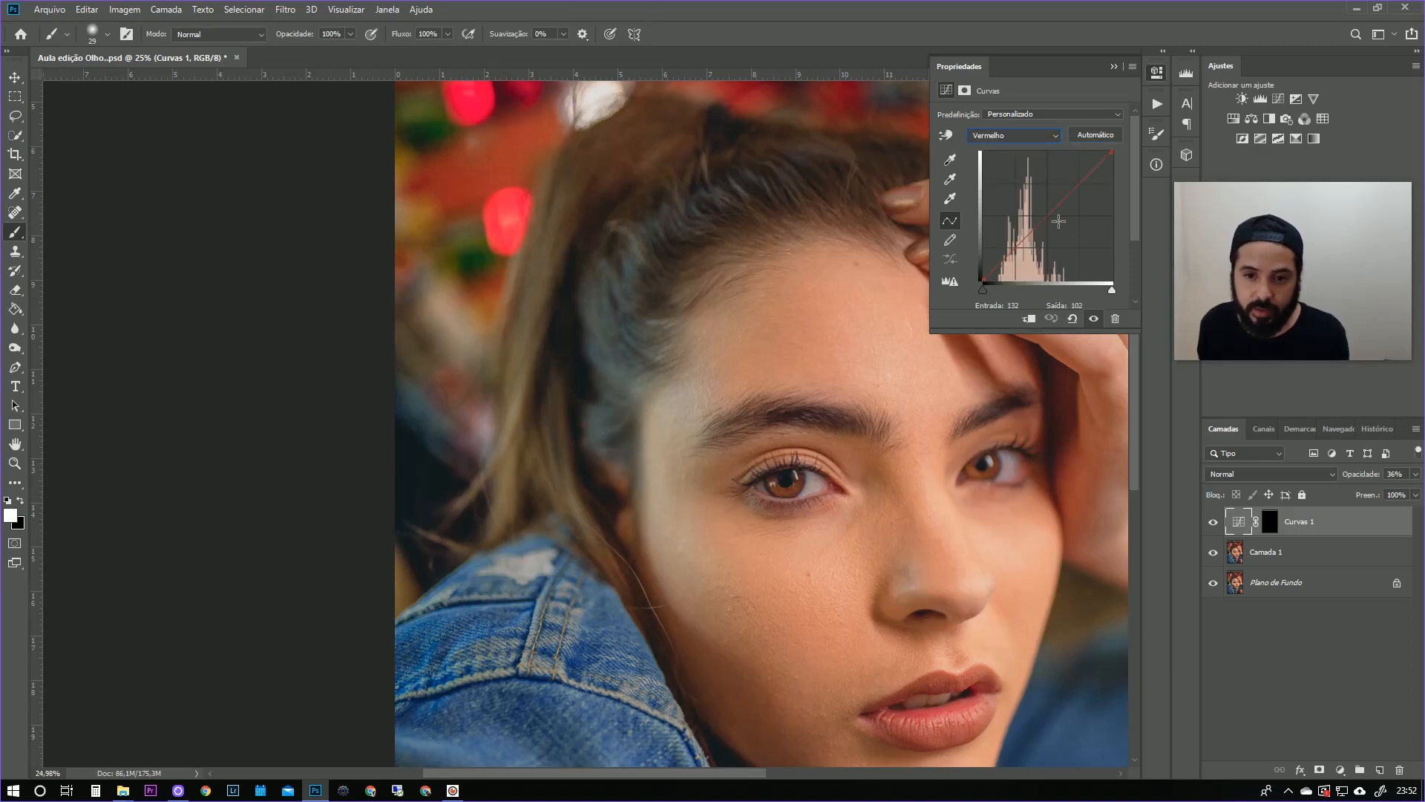
pyautogui.moveTo(1047, 214); pyautogui.dragTo(1111, 316)
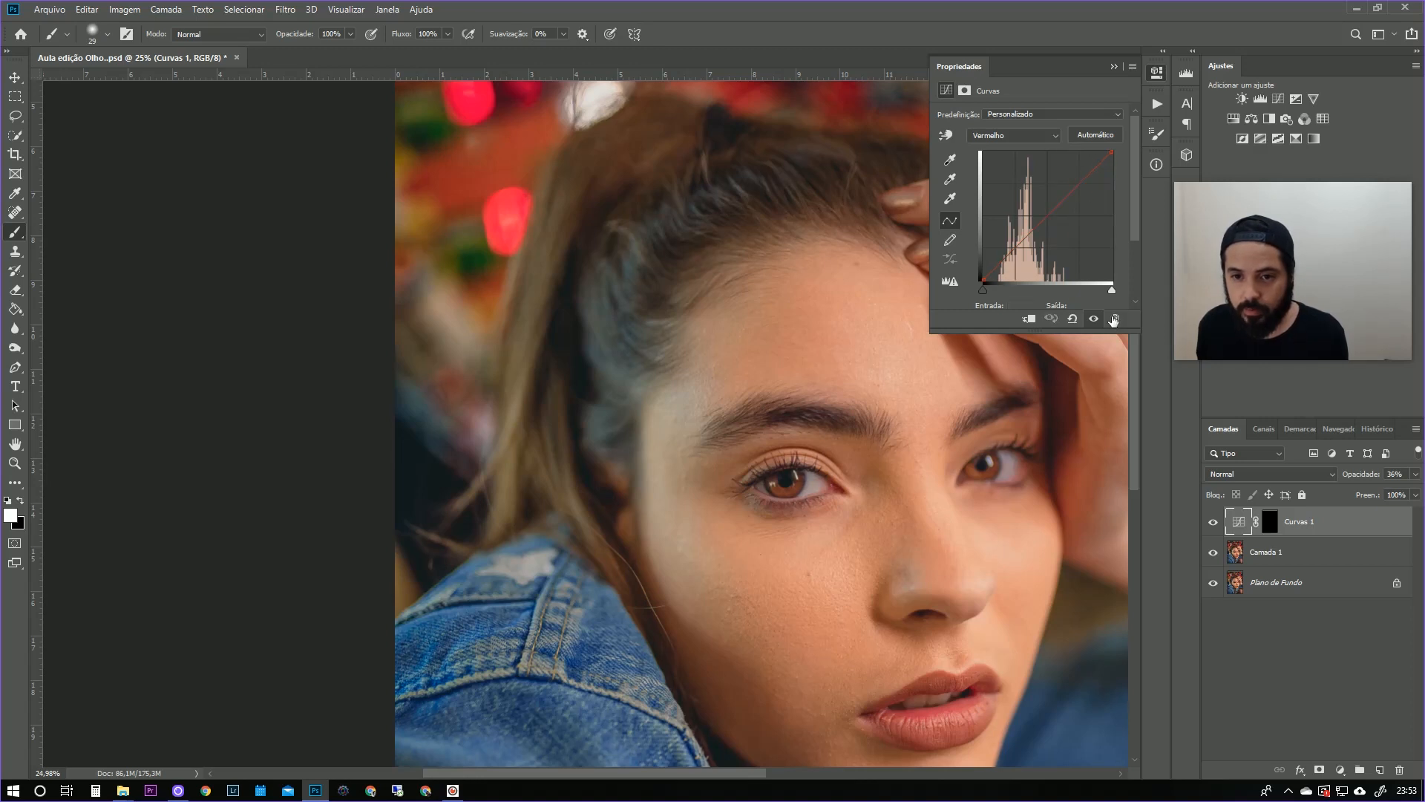
pyautogui.click(1114, 66)
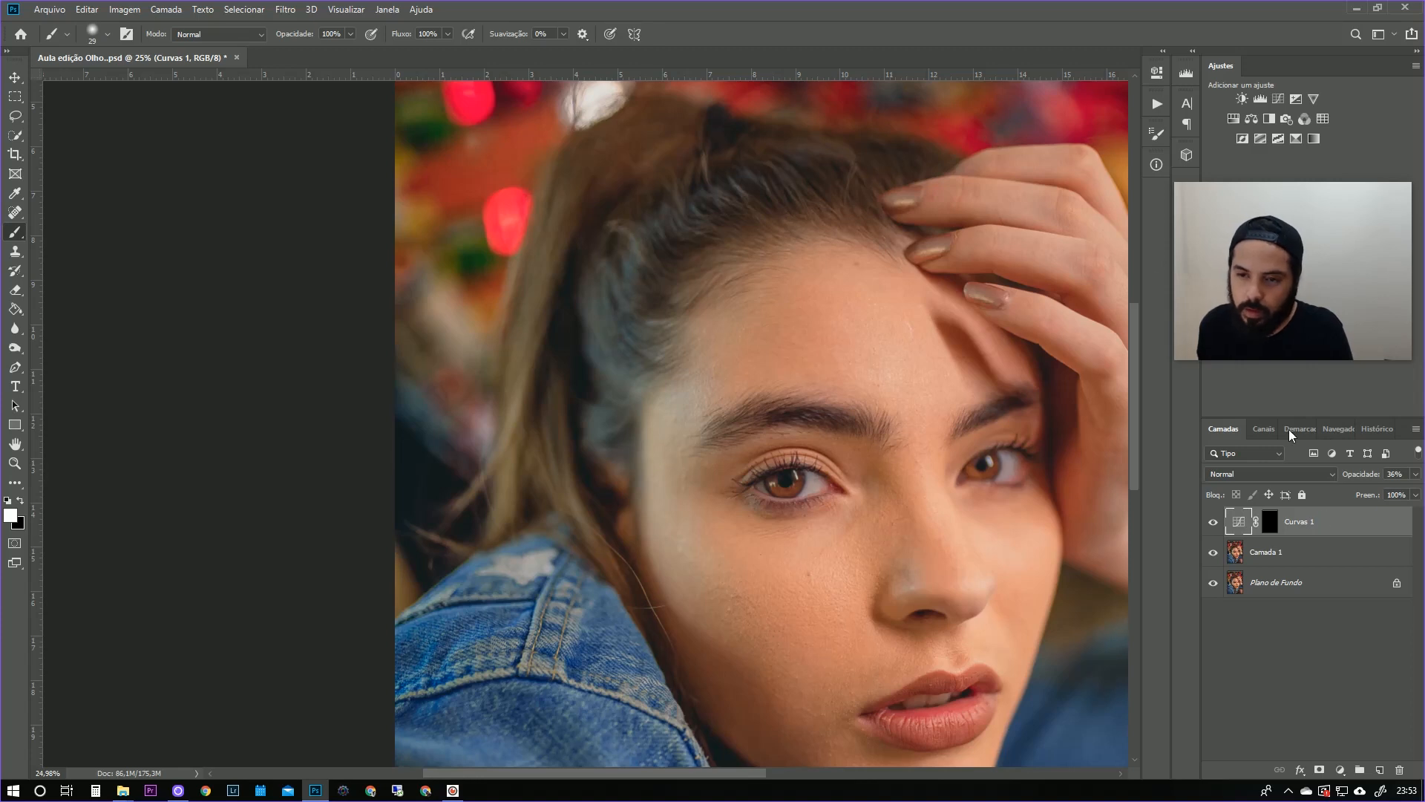
# Add a Hue/Saturation adjustment layer above Curvas 1 and try to move the Curves mask onto it, declining the mask replacement.
pyautogui.click(1236, 121)
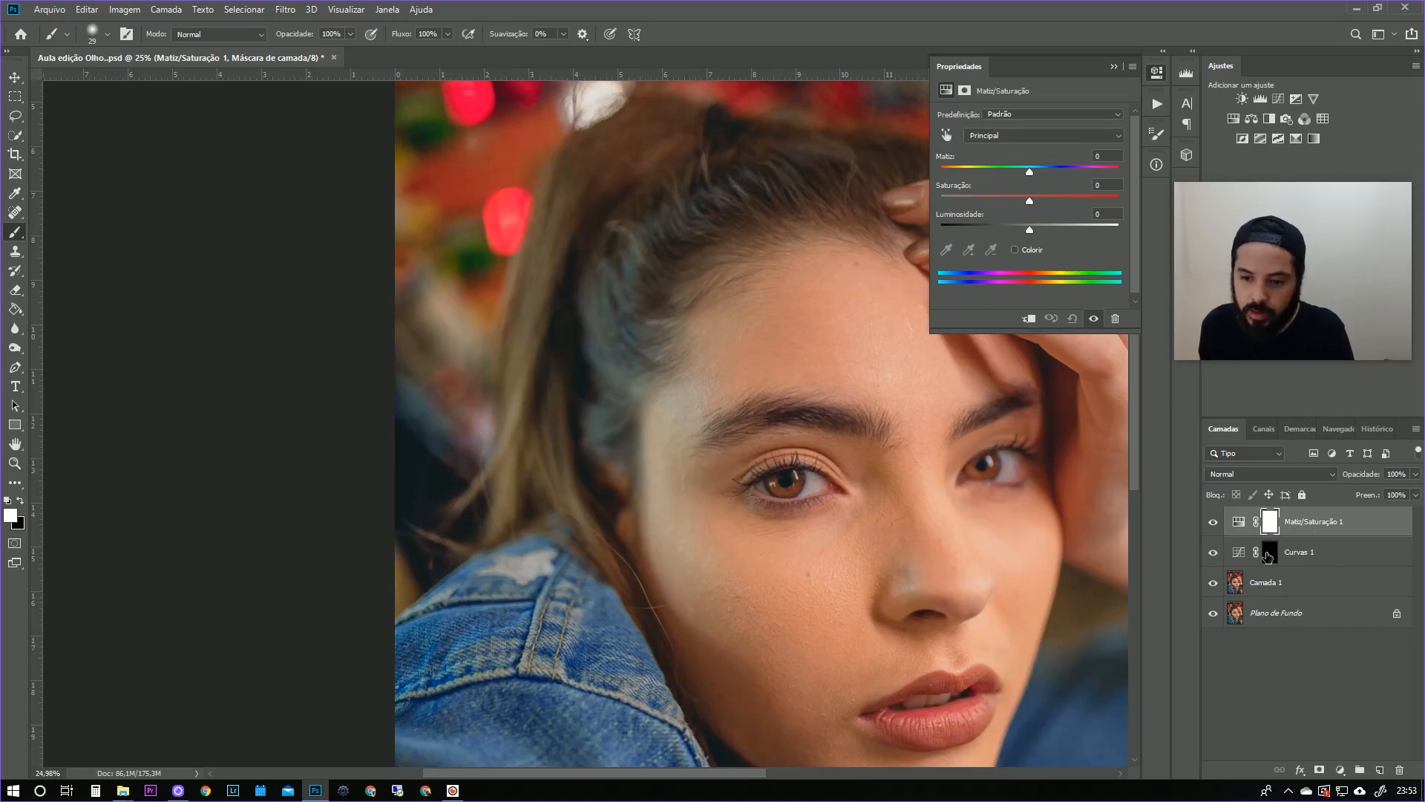
pyautogui.moveTo(1268, 556); pyautogui.dragTo(1269, 520)
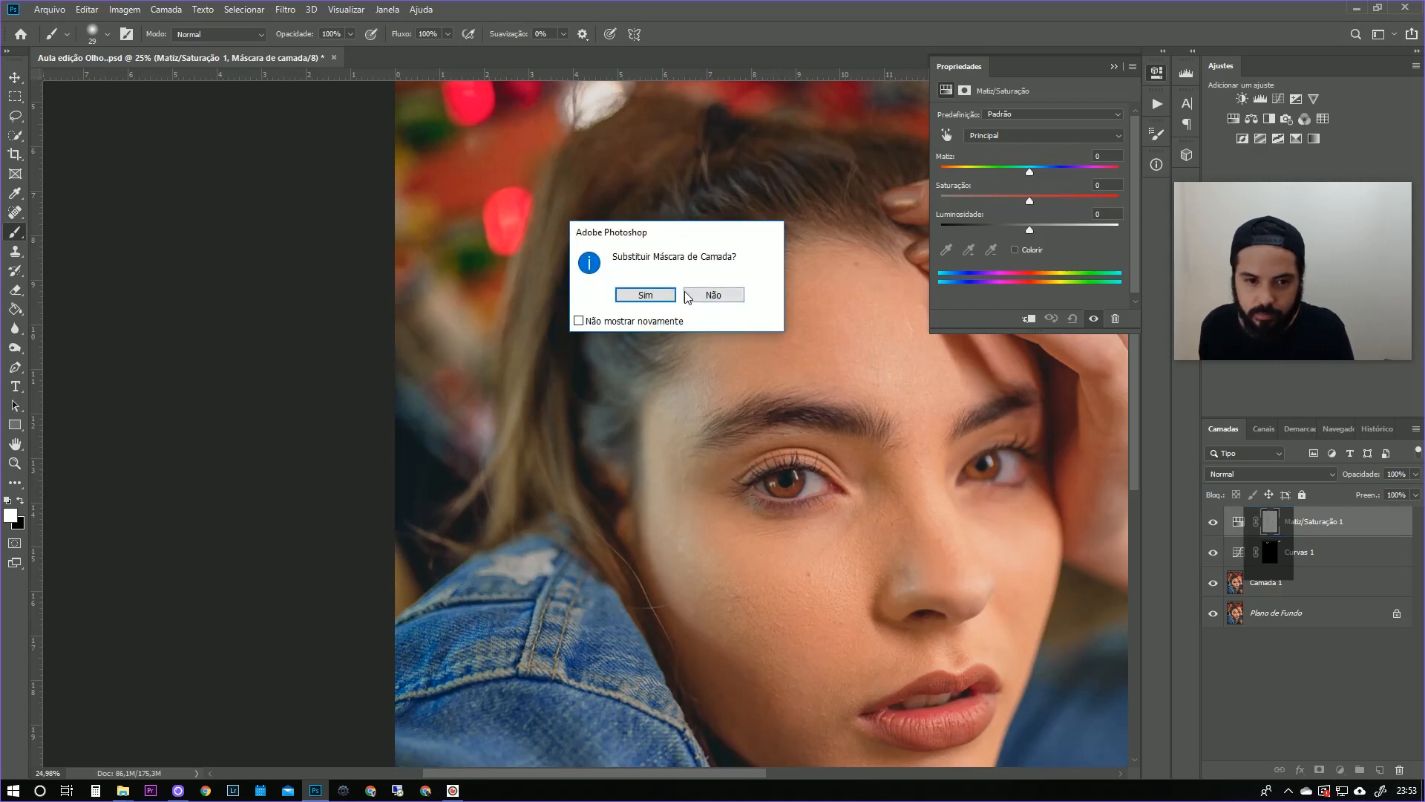
pyautogui.click(705, 297)
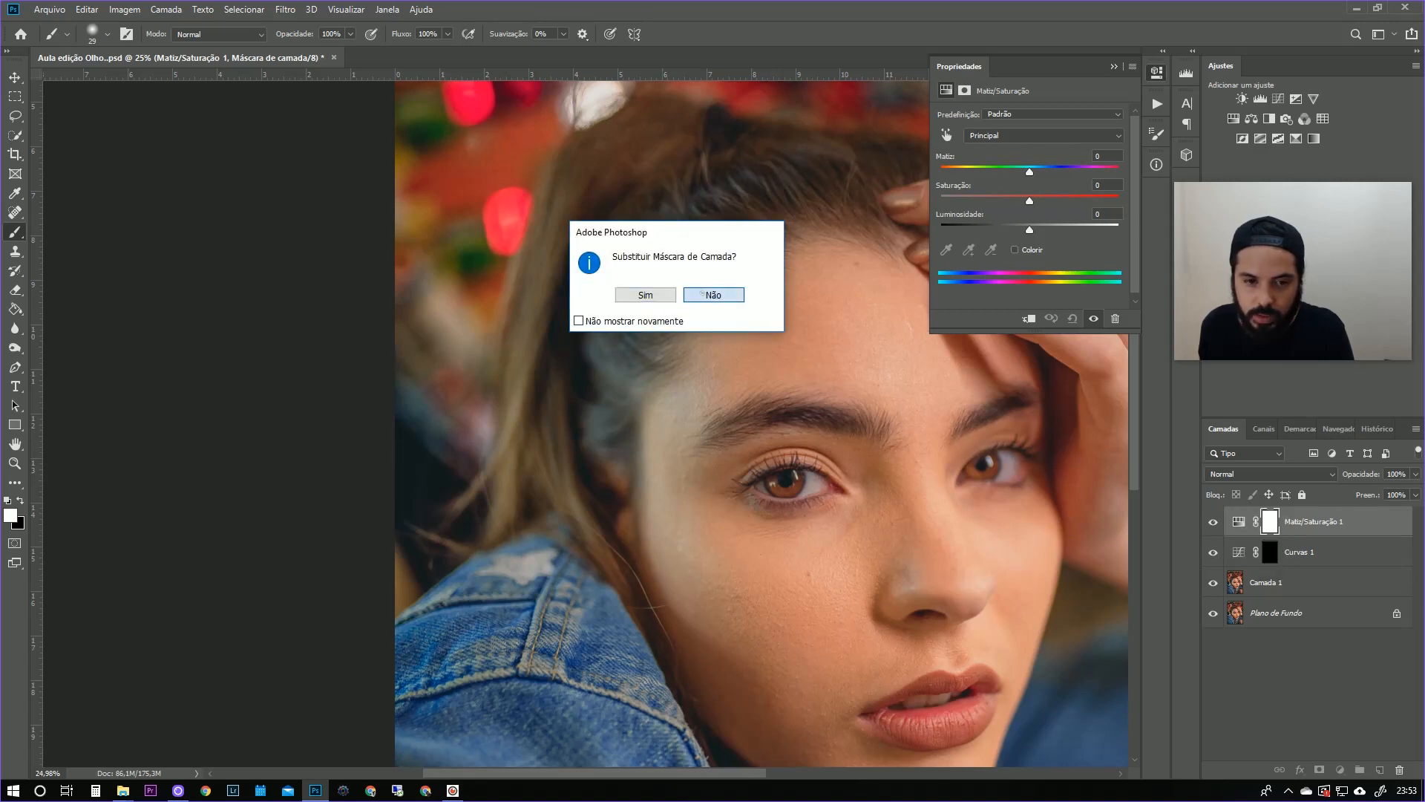
# Replace the Hue/Saturation layer's mask with the iris mask from a duplicate of Curvas 1, and delete the duplicate.
pyautogui.click(1353, 561)
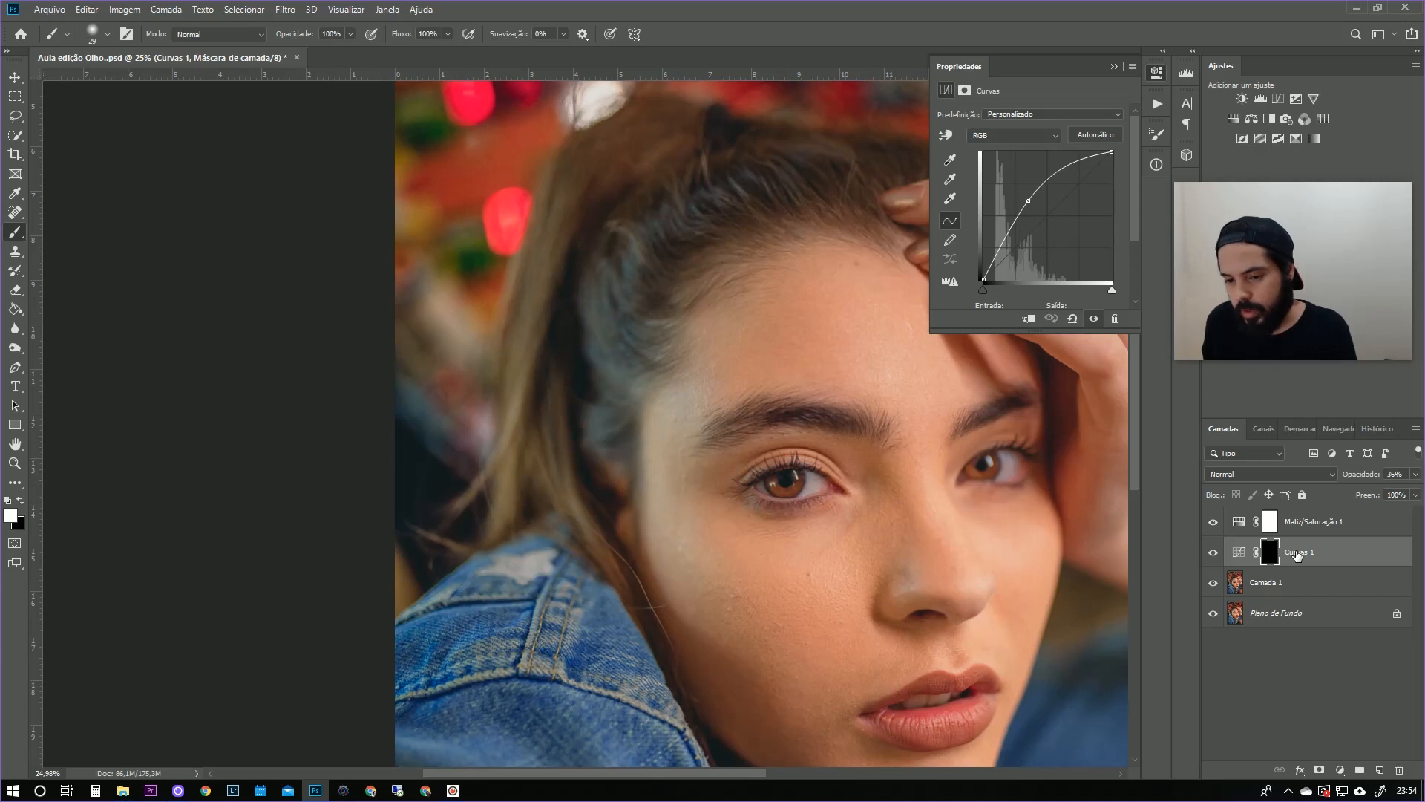
pyautogui.hotkey('ctrl', 'j')
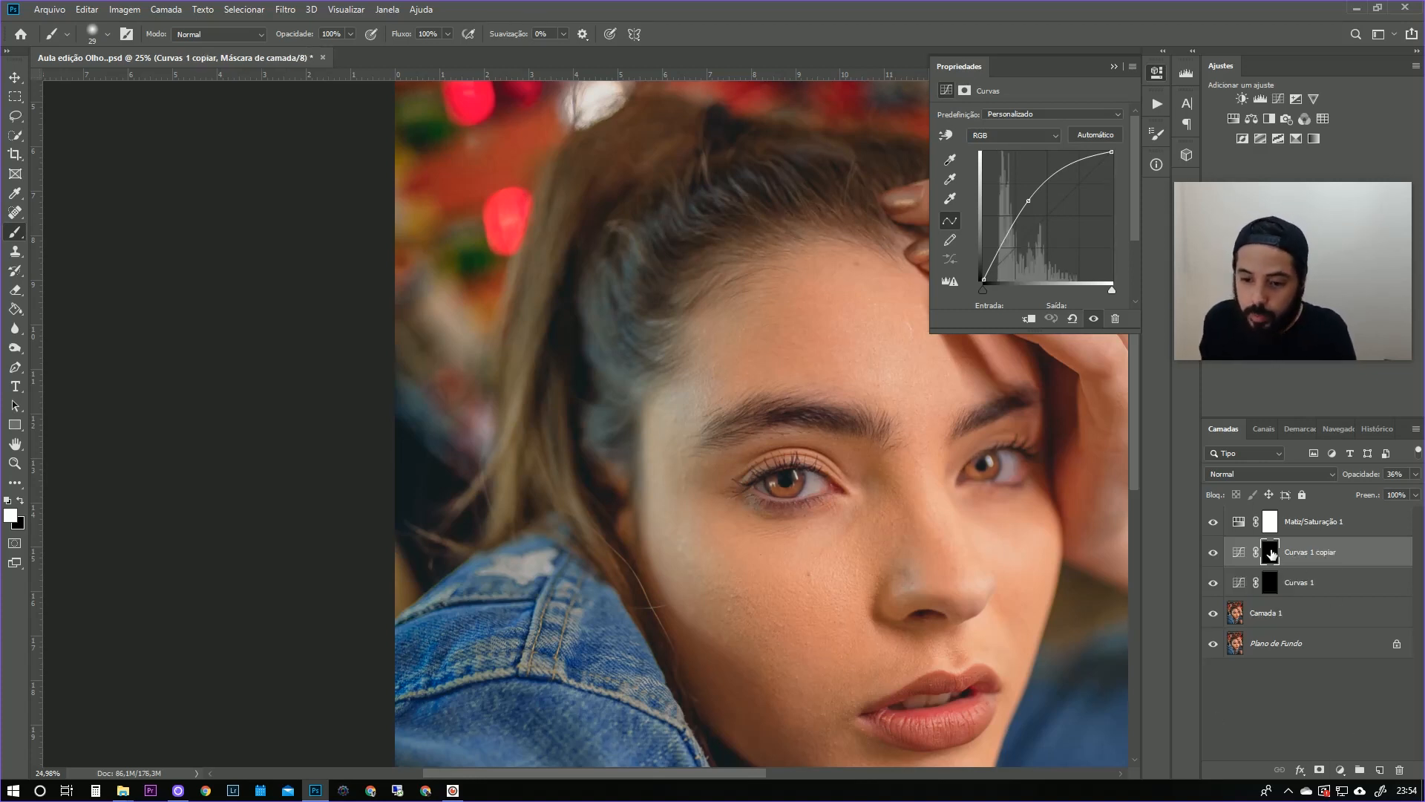
pyautogui.moveTo(1270, 550); pyautogui.dragTo(1272, 514)
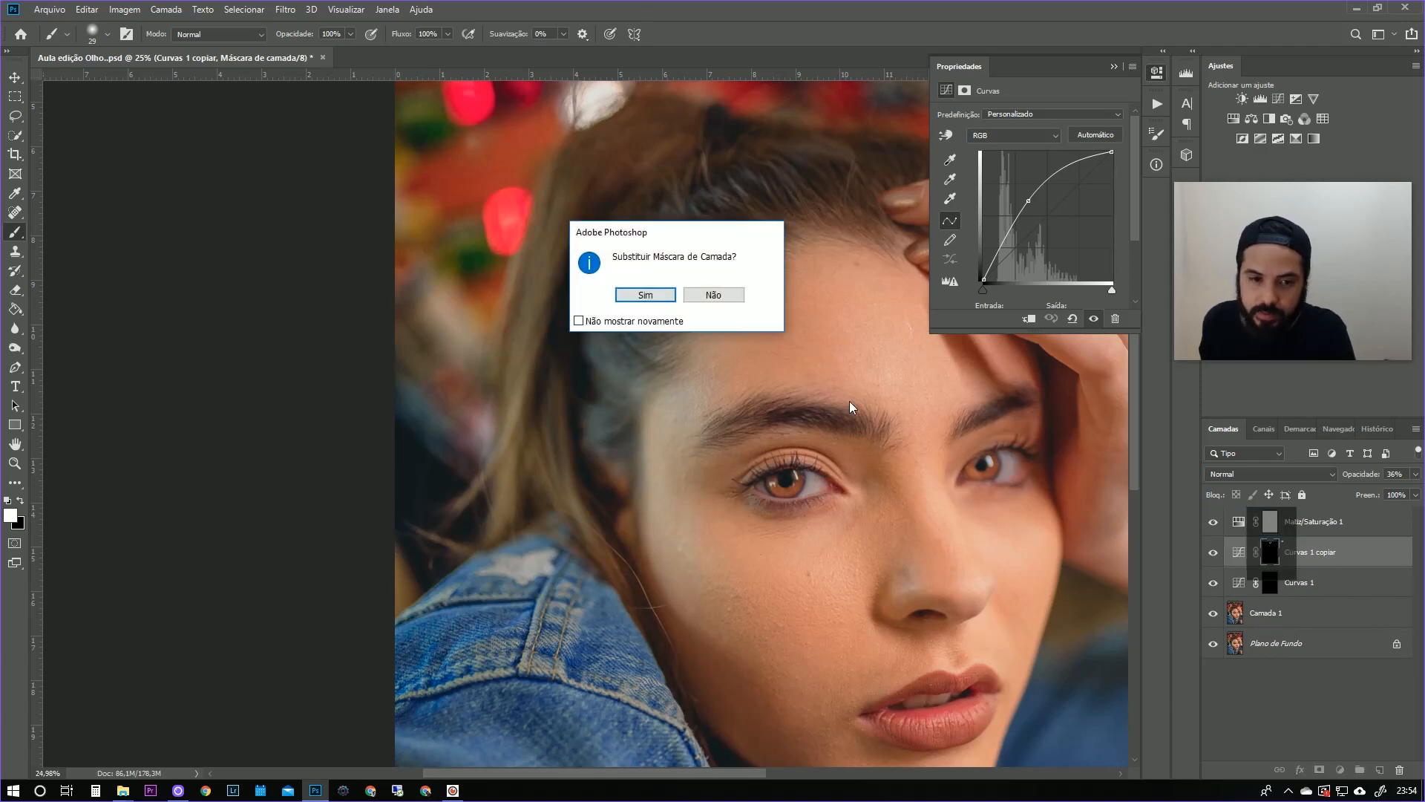
pyautogui.click(658, 297)
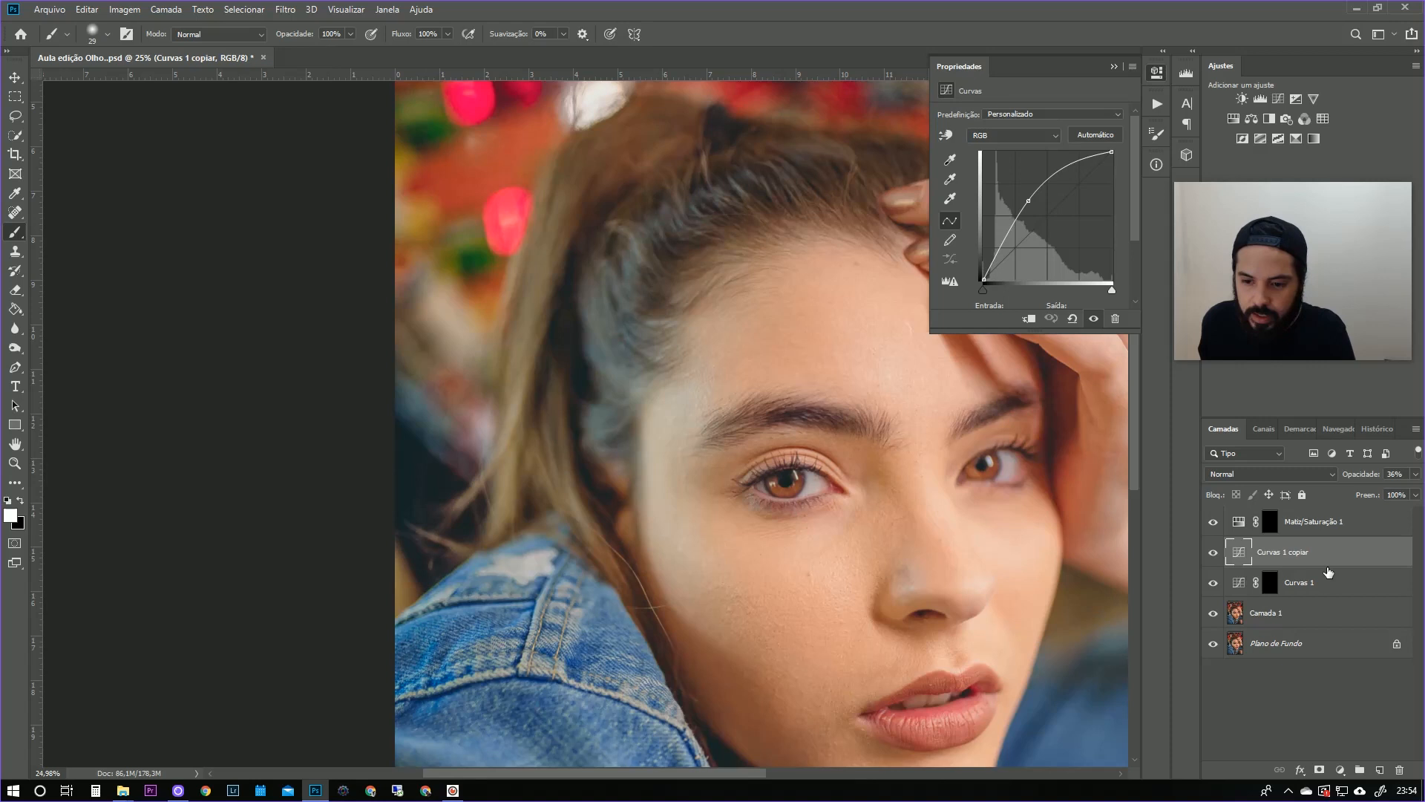
pyautogui.moveTo(1307, 552); pyautogui.dragTo(1400, 770)
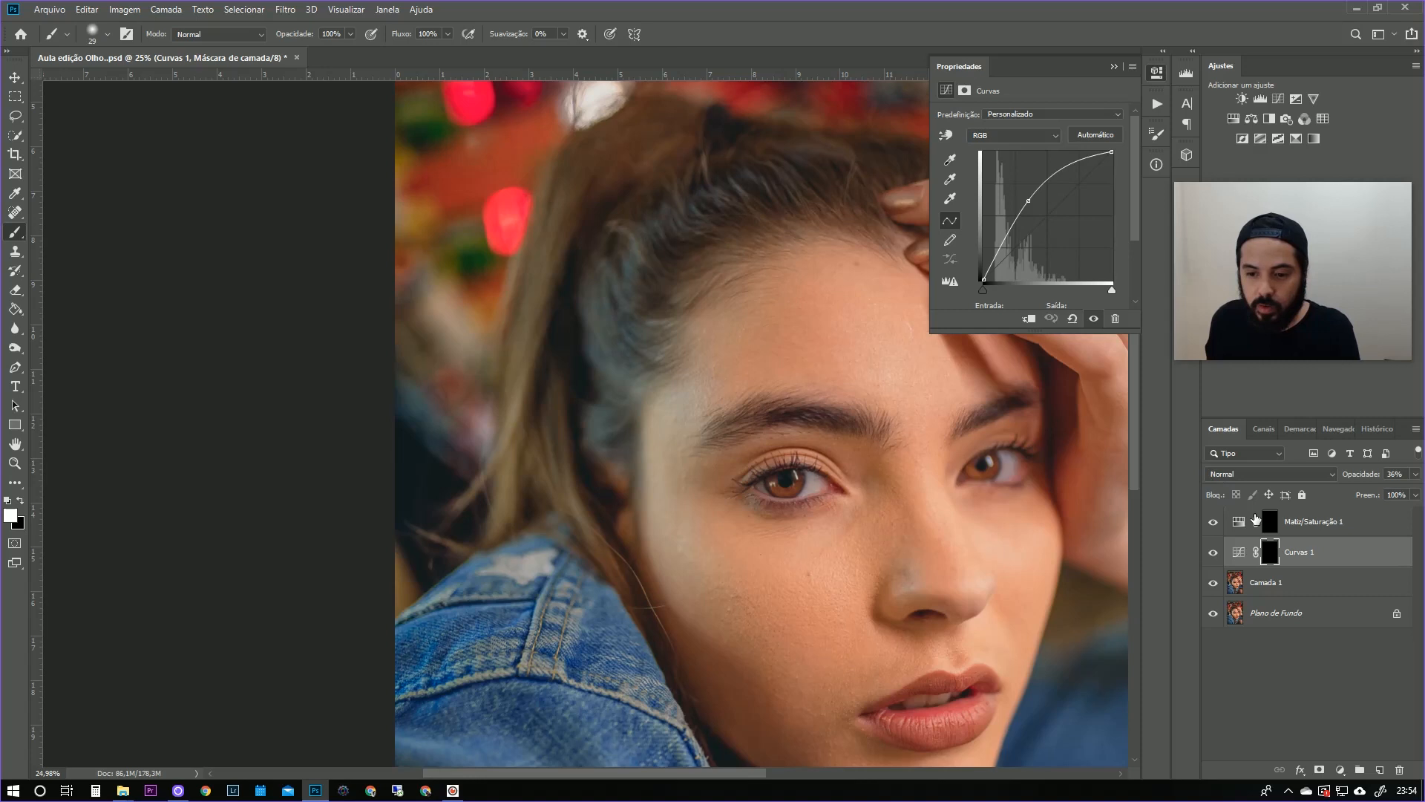
# Recolour the irises green with the Hue/Saturation layer by setting hue to +29, saturation to -64 and lightness to -9.
pyautogui.click(1267, 525)
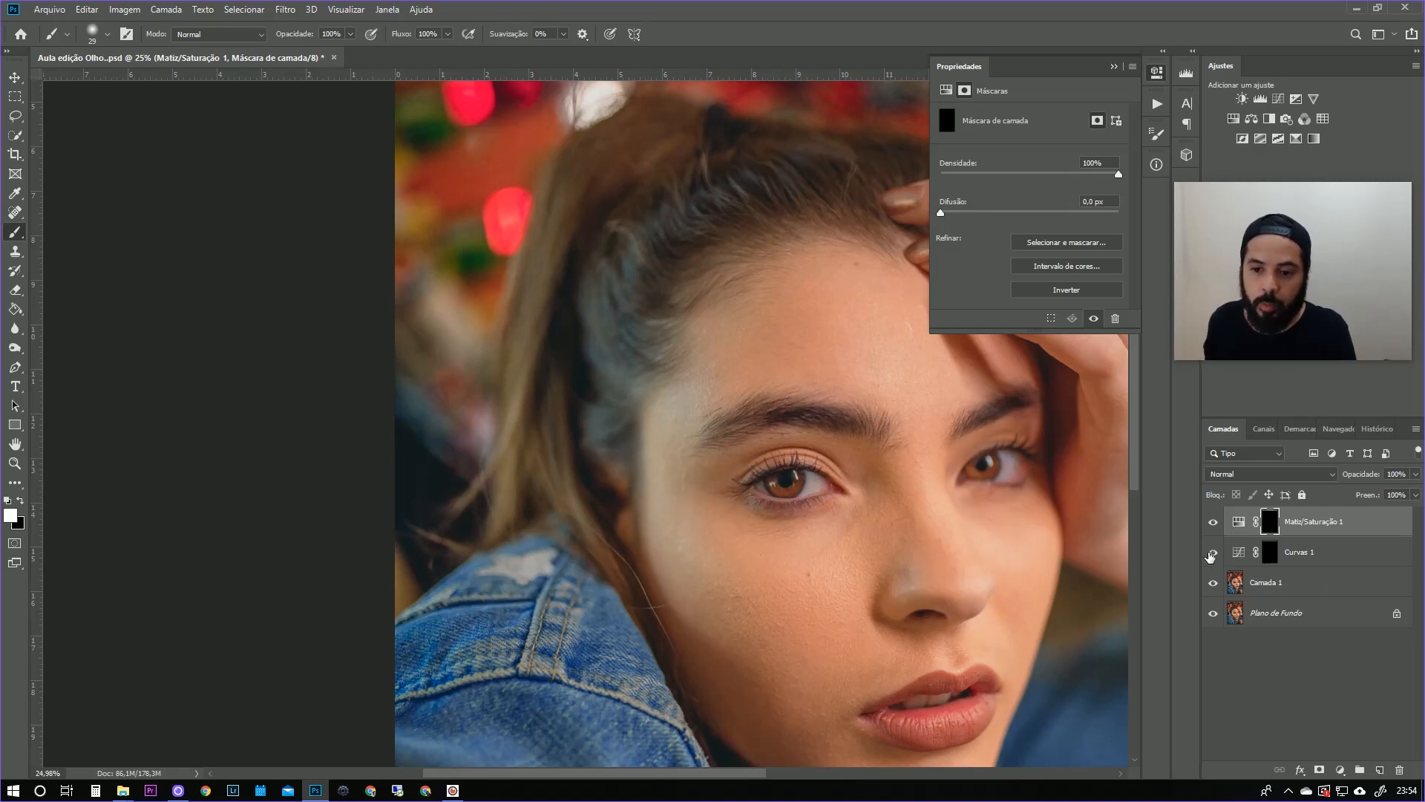
pyautogui.click(948, 89)
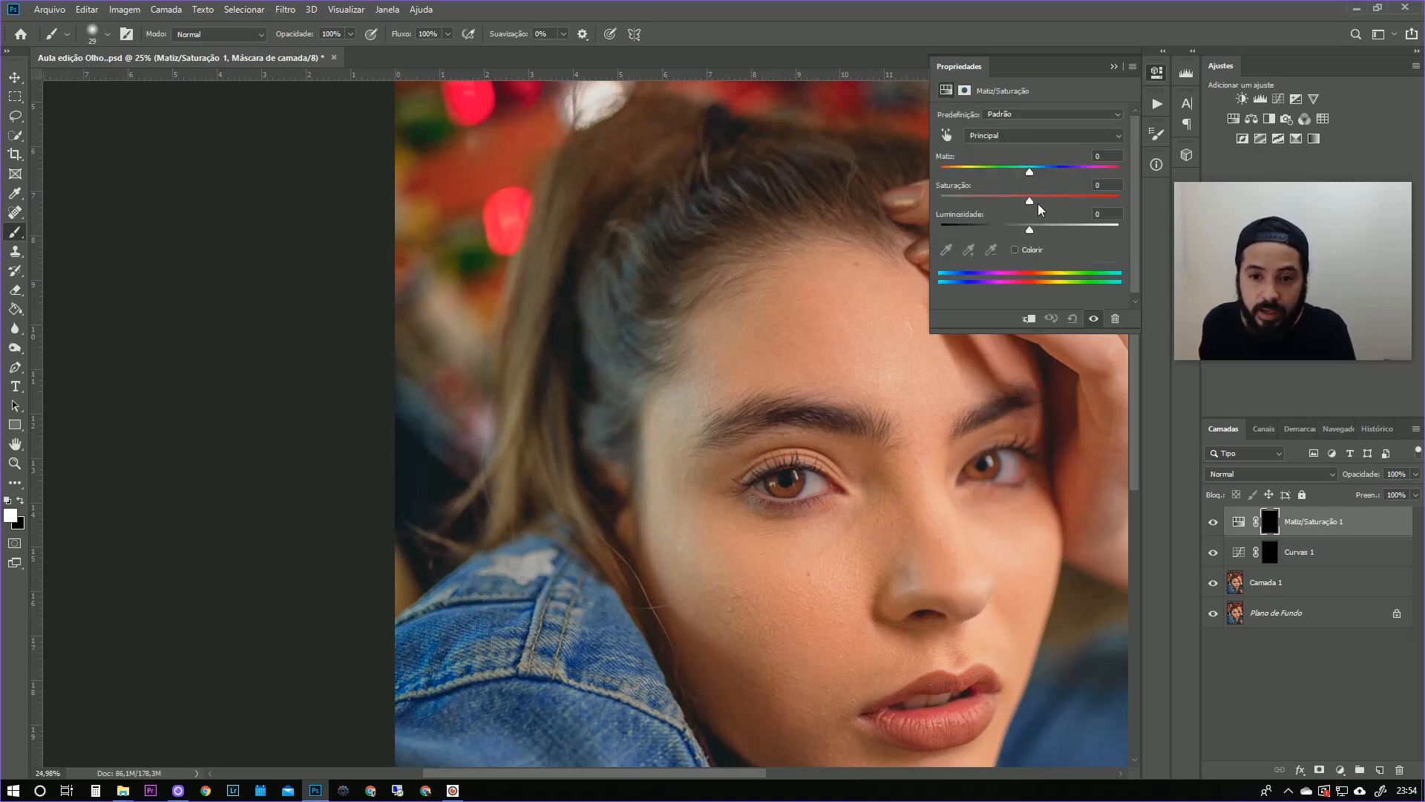
pyautogui.moveTo(1031, 199); pyautogui.dragTo(1040, 230)
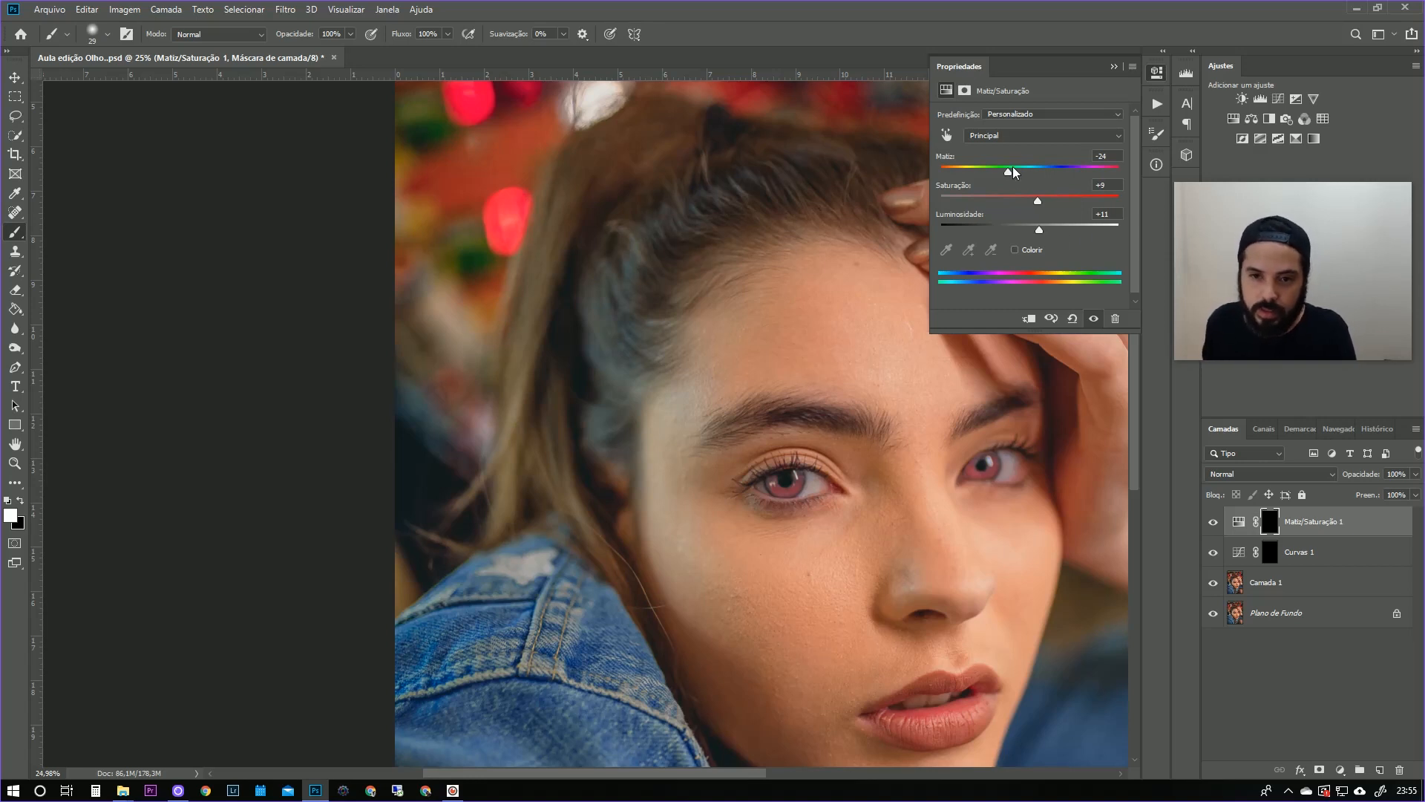
pyautogui.moveTo(1008, 172); pyautogui.dragTo(1053, 172)
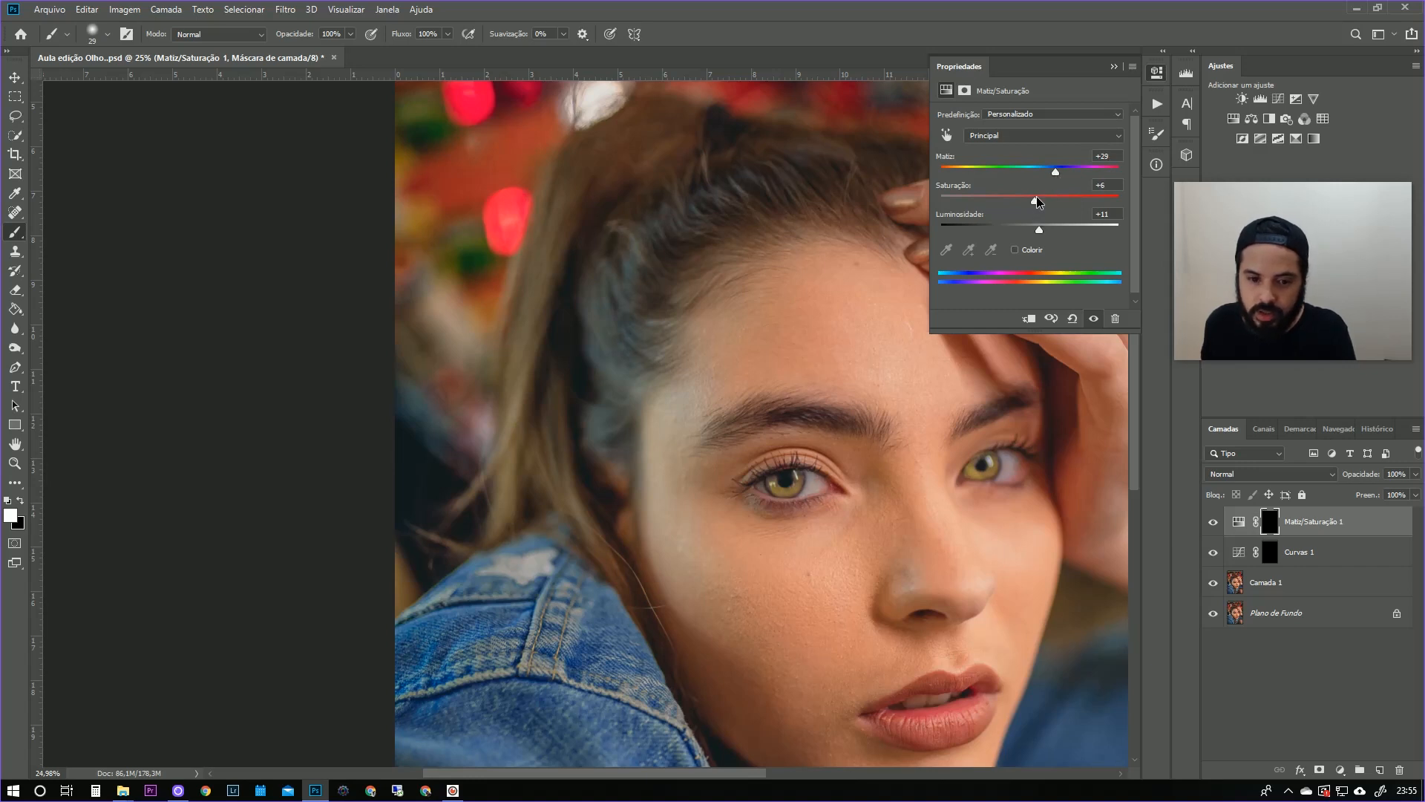
pyautogui.moveTo(1027, 201); pyautogui.dragTo(1018, 232)
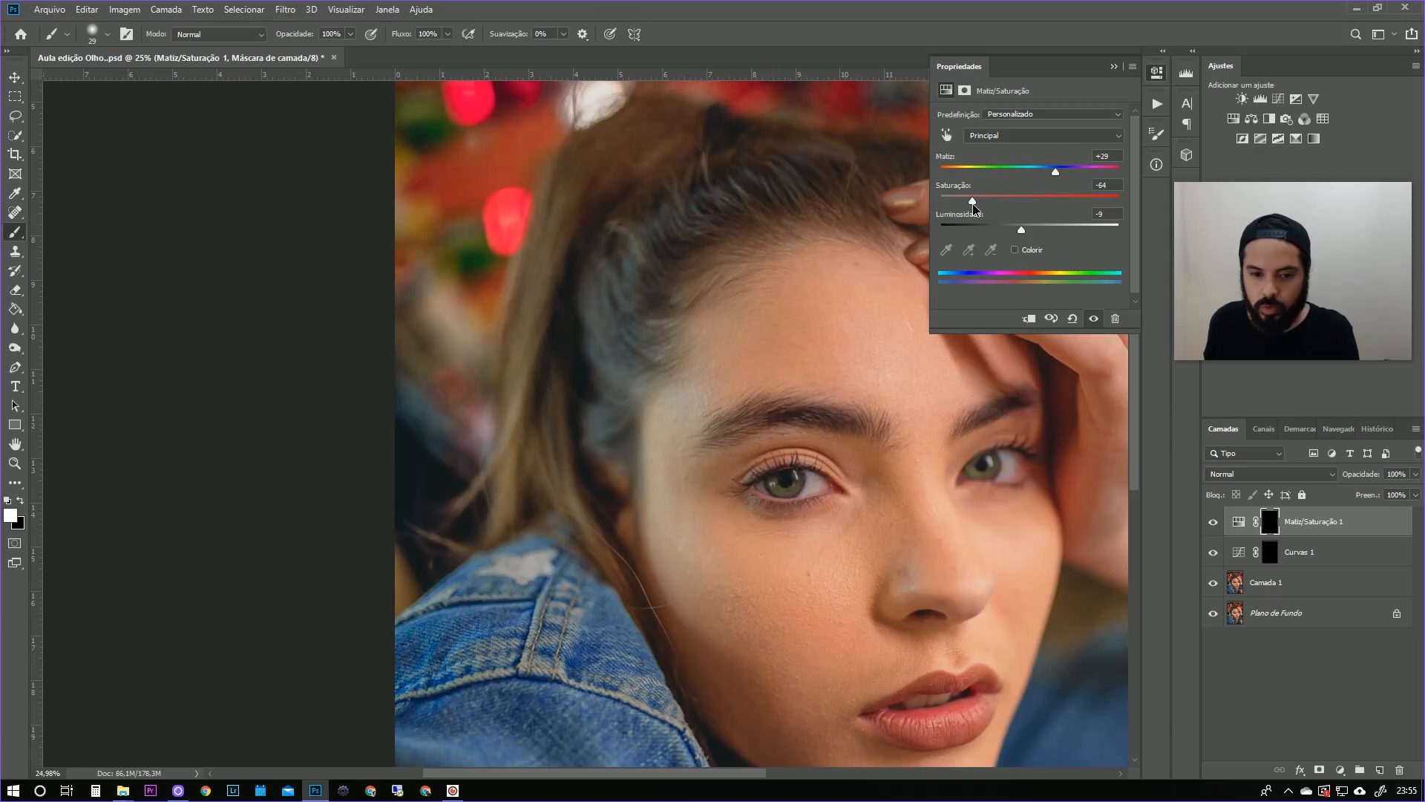
# Compare the eye colour with and without the Hue/Saturation layer, and leave that layer hidden.
pyautogui.click(1114, 66)
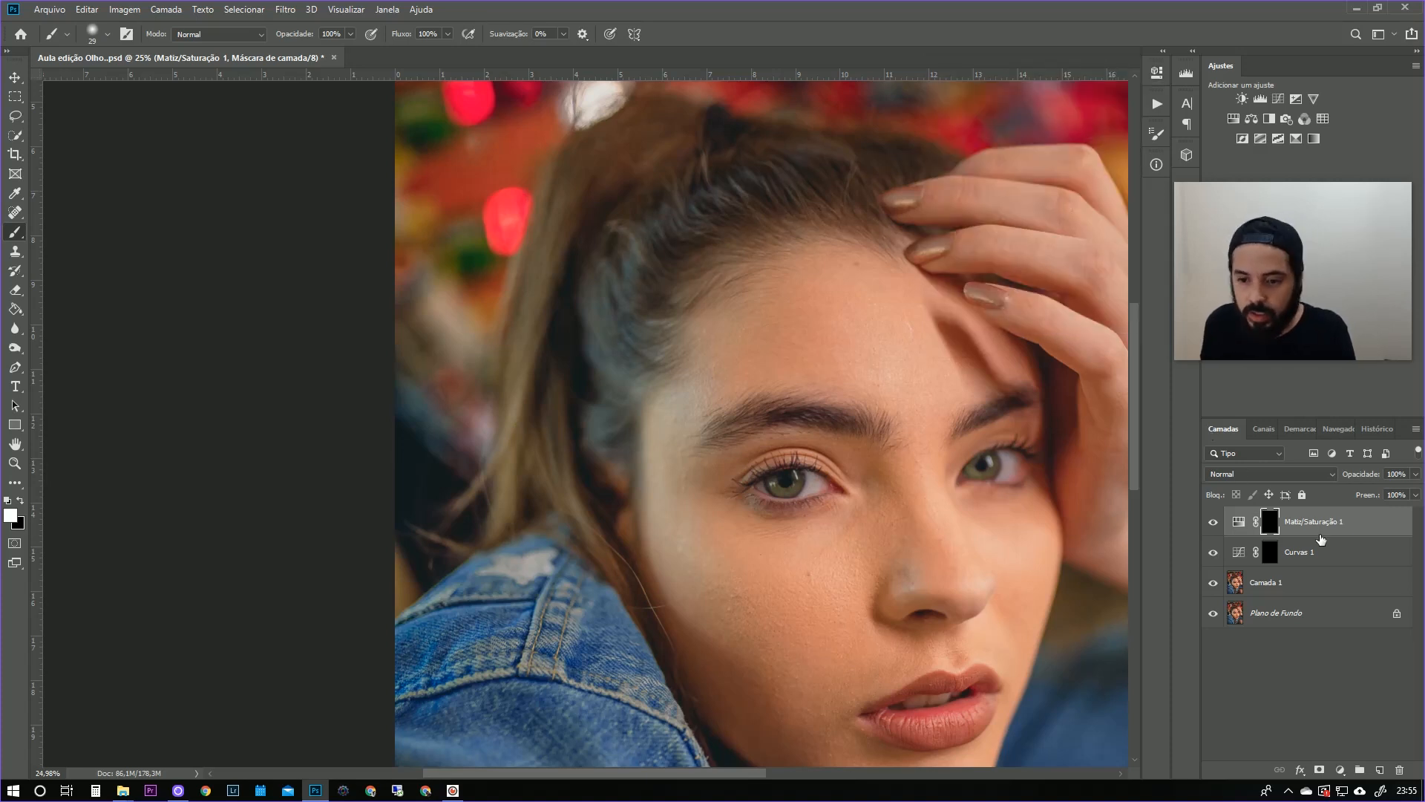
pyautogui.click(1214, 524)
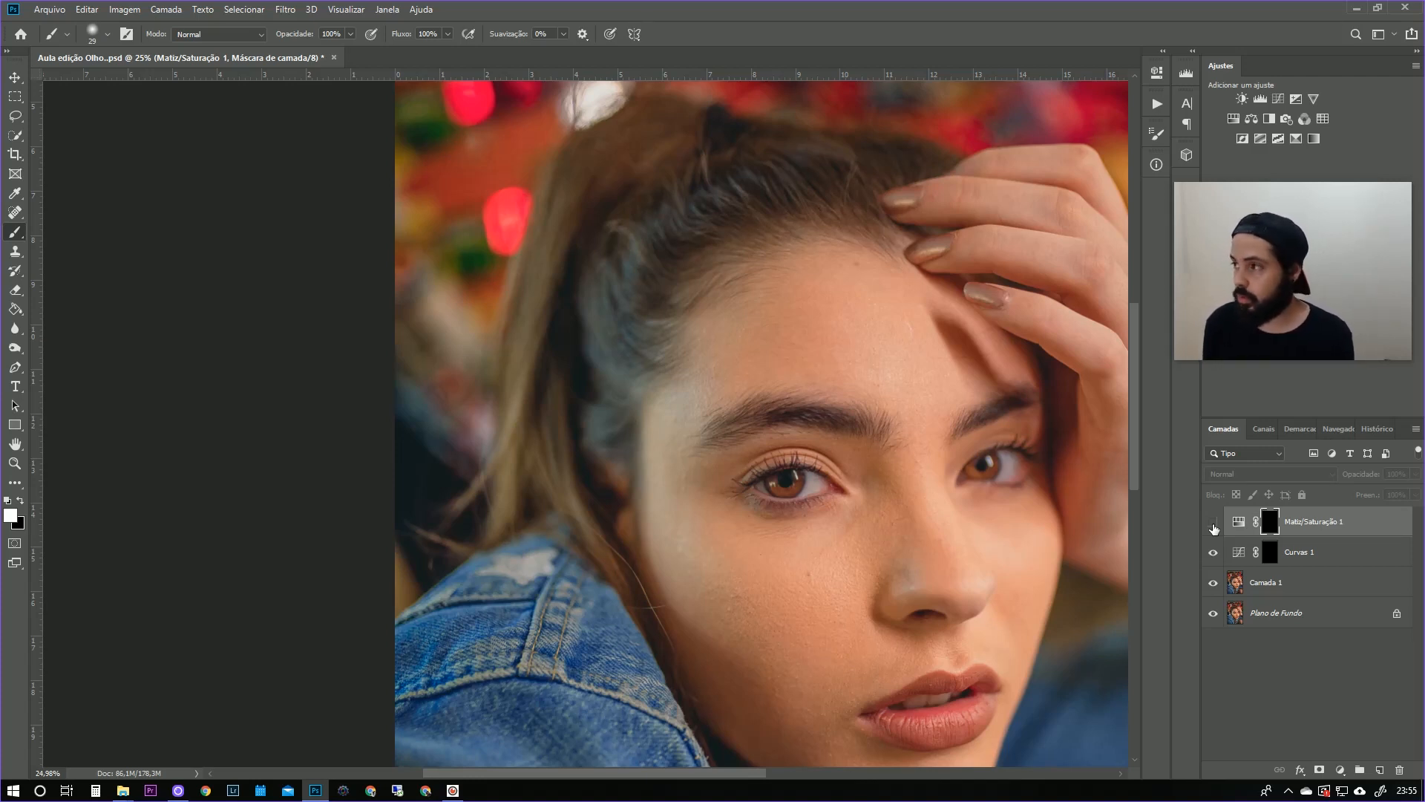
pyautogui.click(1214, 524)
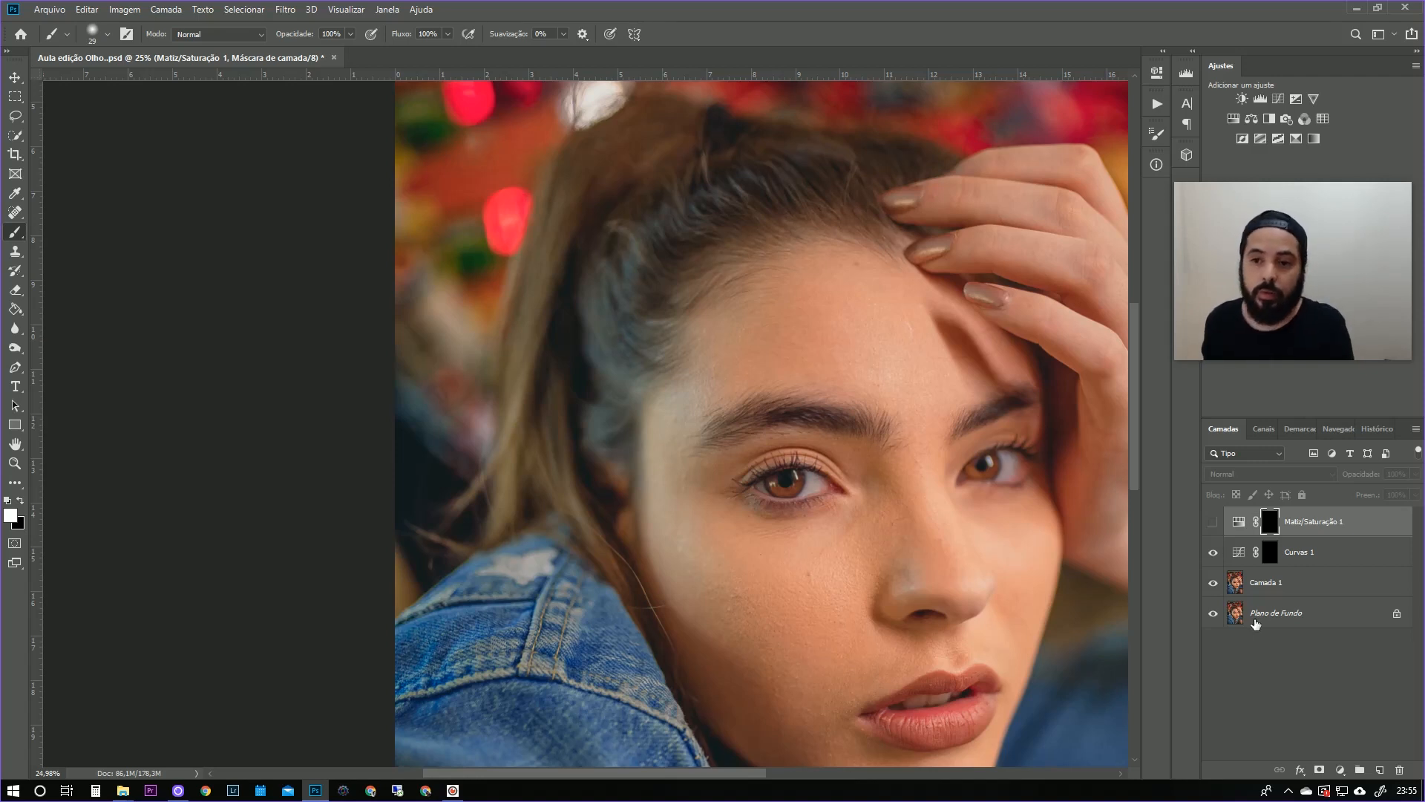
# Add a second Curves adjustment layer with the midtones raised strongly and invert its mask to black.
pyautogui.click(1279, 99)
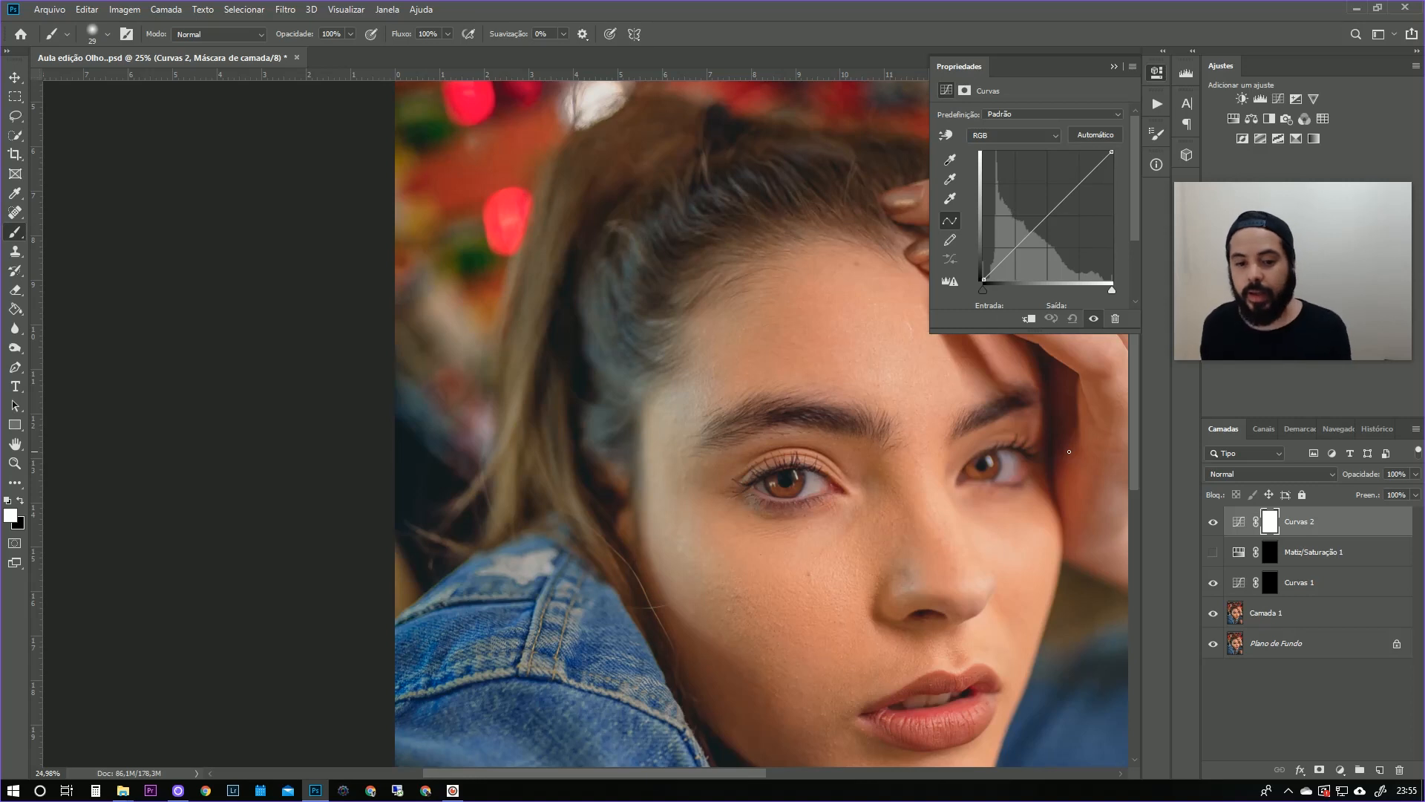
pyautogui.click(1037, 212)
pyautogui.moveTo(1037, 211); pyautogui.dragTo(1020, 206)
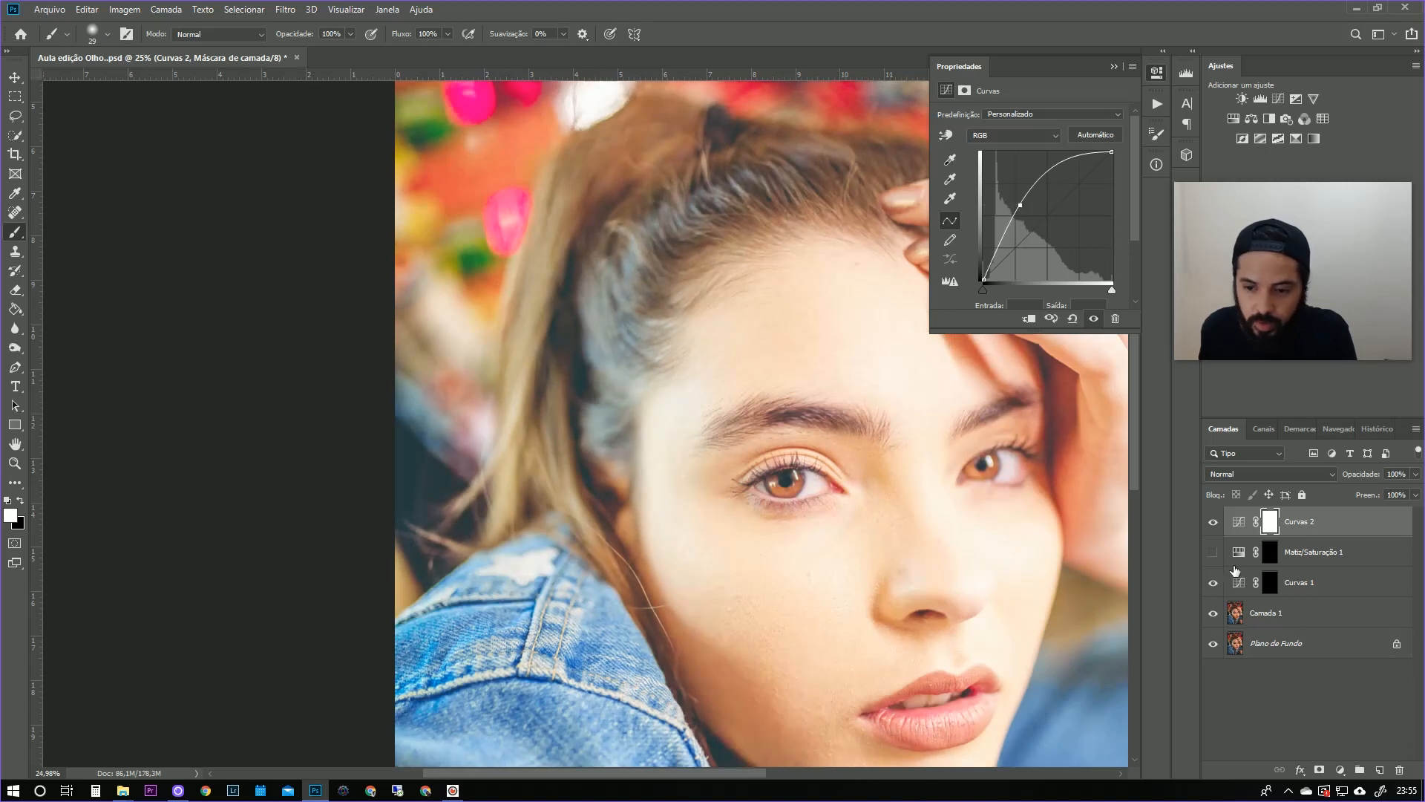
pyautogui.click(1270, 522)
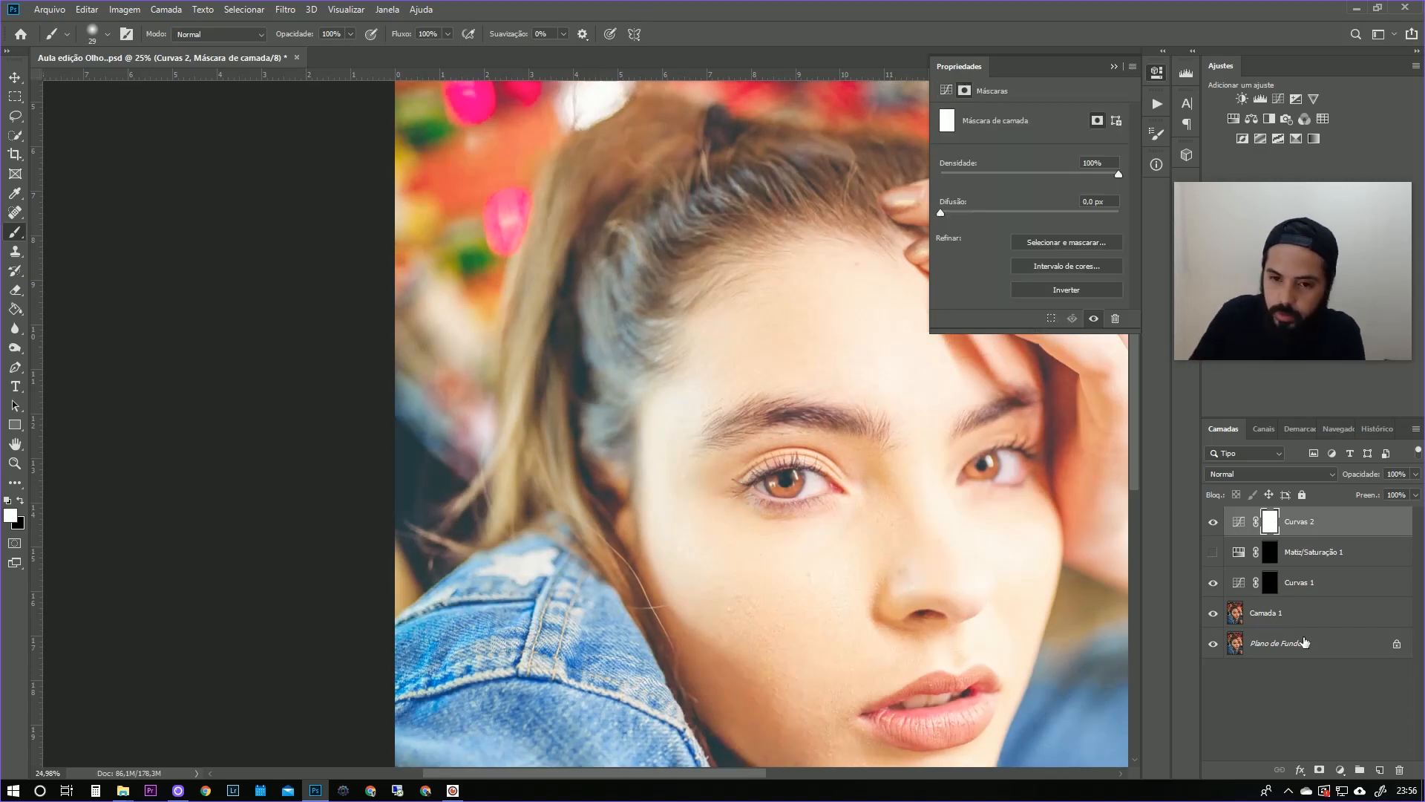
pyautogui.hotkey('ctrl', 'i')
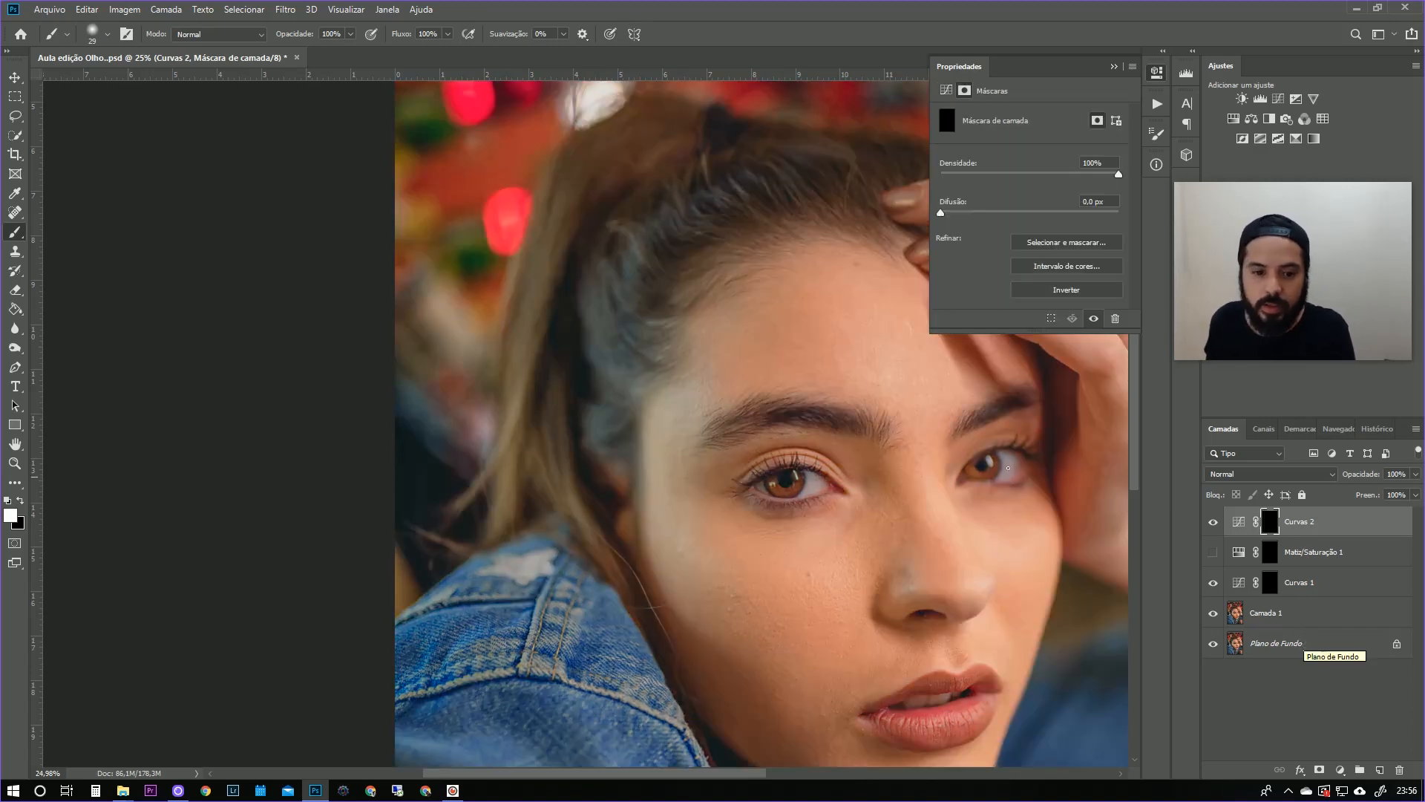
# Set the brush size to 5 px and its flow to 20% for painting fine detail in the sharper eye.
pyautogui.moveTo(744, 484); pyautogui.dragTo(910, 486)
pyautogui.moveTo(676, 524); pyautogui.dragTo(423, 462)
pyautogui.moveTo(603, 472)
pyautogui.mouseDown()
pyautogui.moveTo(665, 473)
pyautogui.moveTo(559, 449)
pyautogui.moveTo(560, 477)
pyautogui.mouseUp()
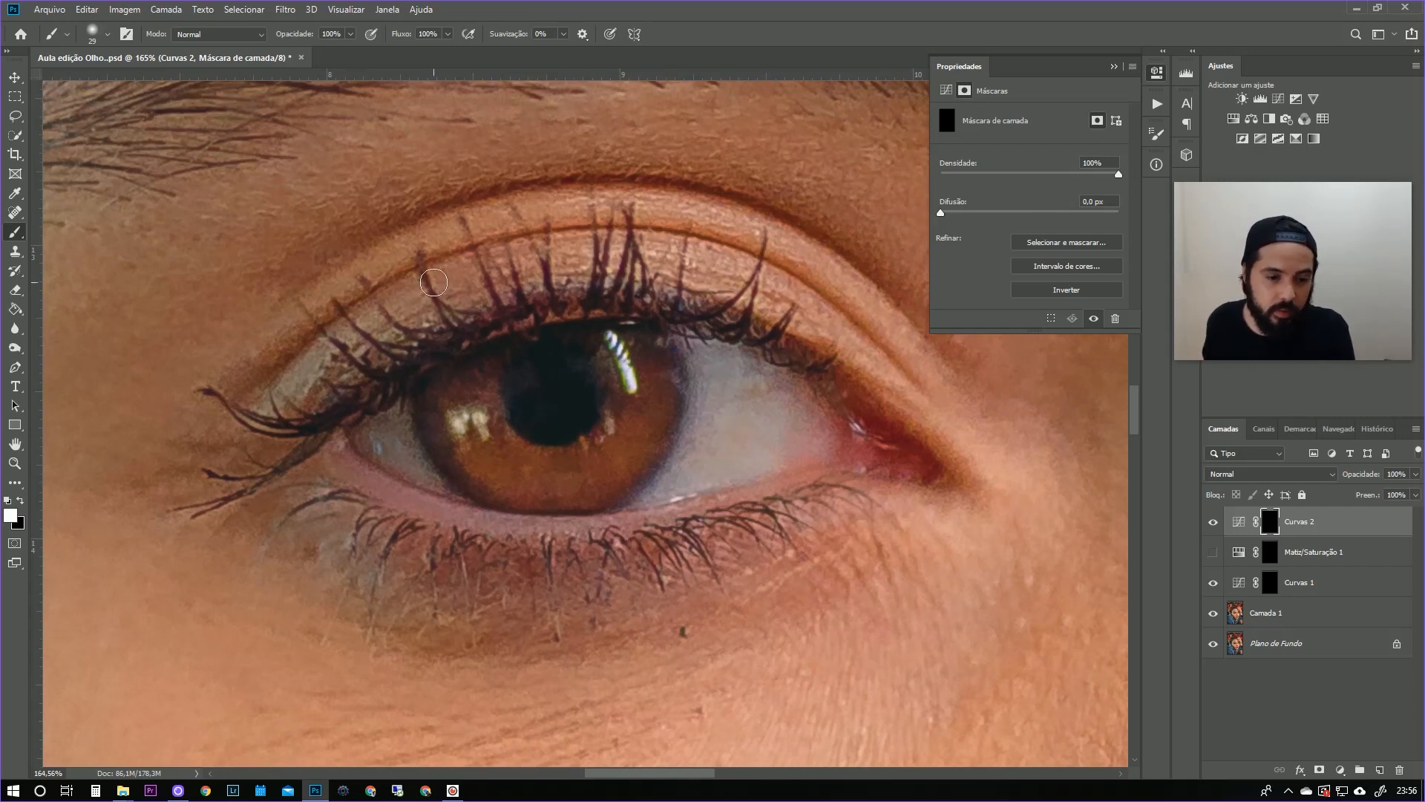
pyautogui.rightClick(542, 398)
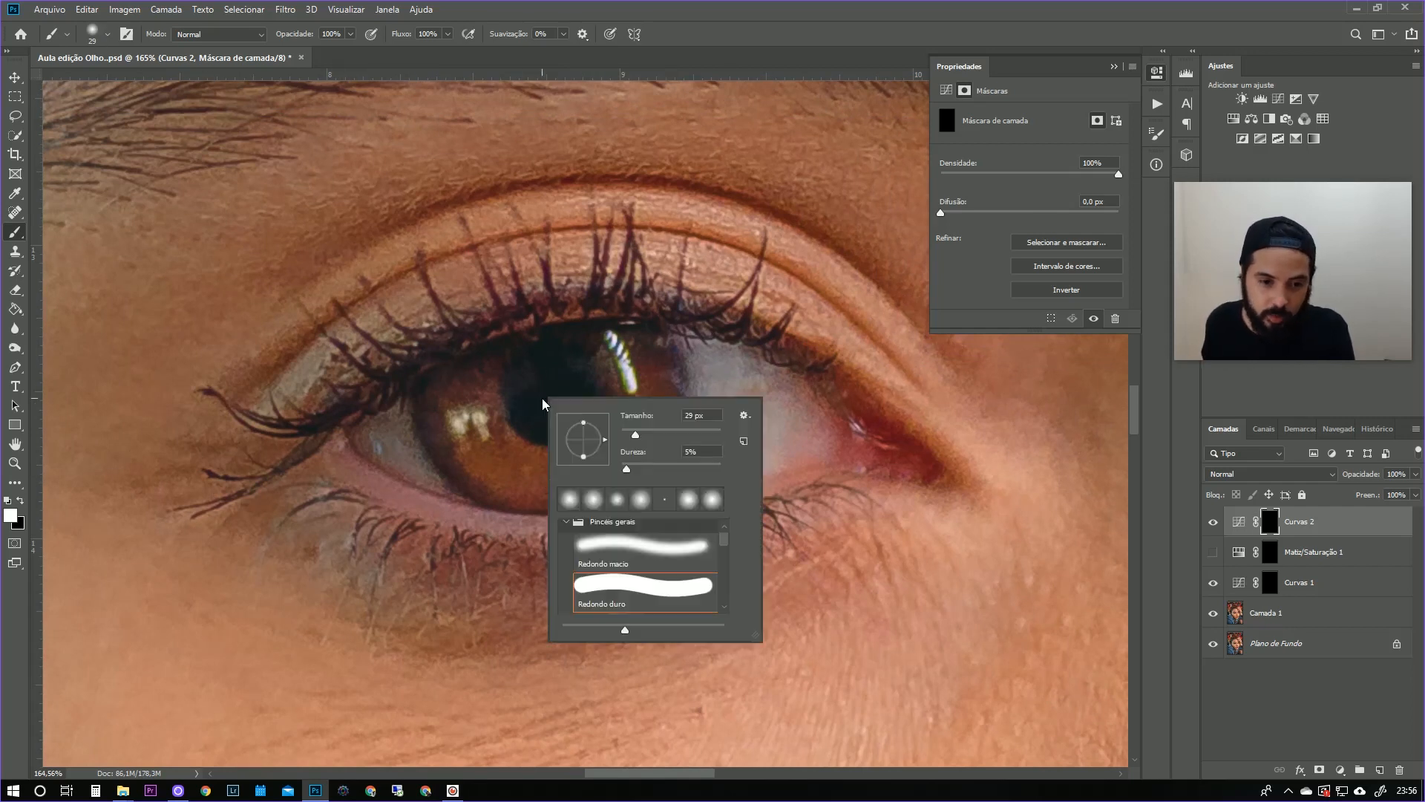
pyautogui.doubleClick(695, 415)
pyautogui.write('5')
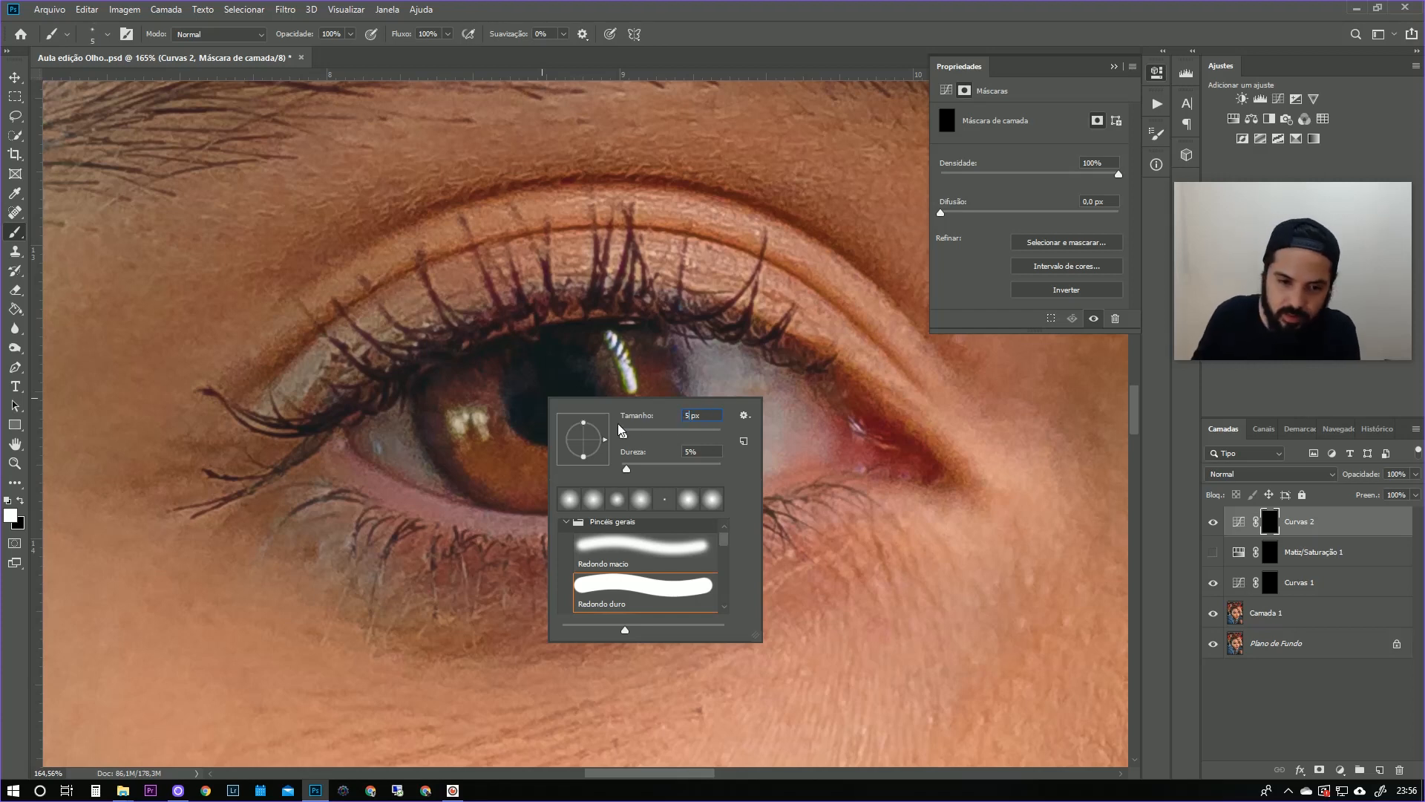
pyautogui.press('Return')
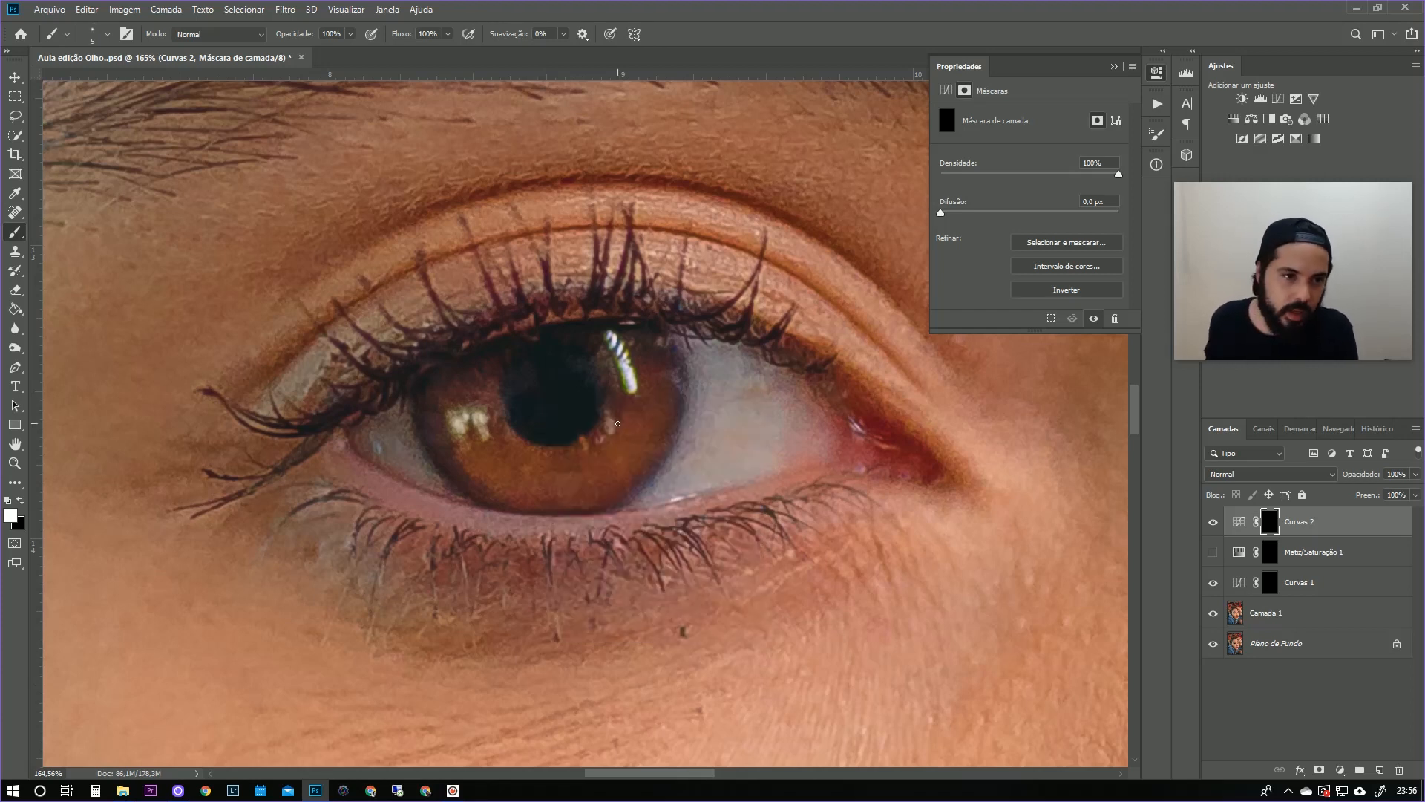
pyautogui.click(448, 33)
pyautogui.click(435, 34)
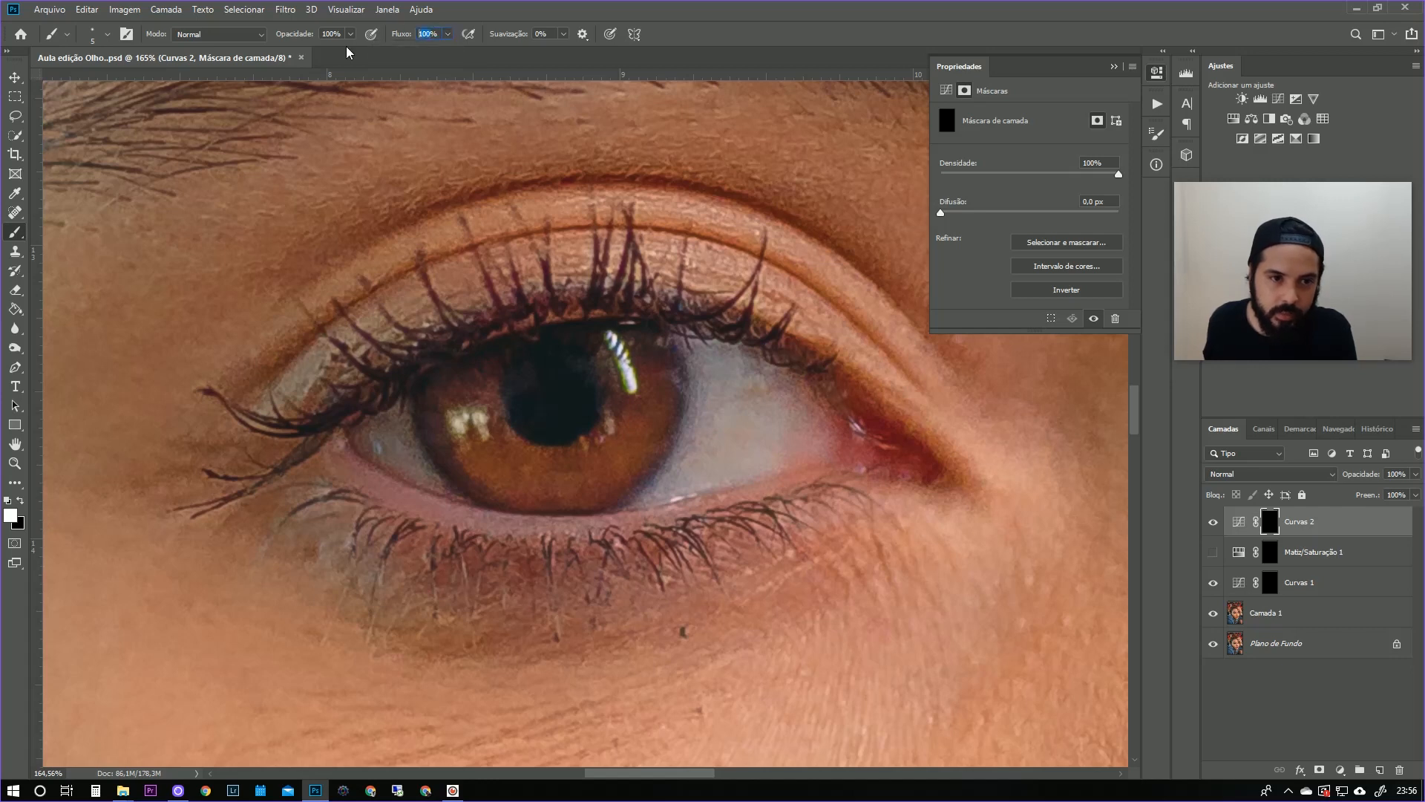
pyautogui.write('20')
pyautogui.press('Return')
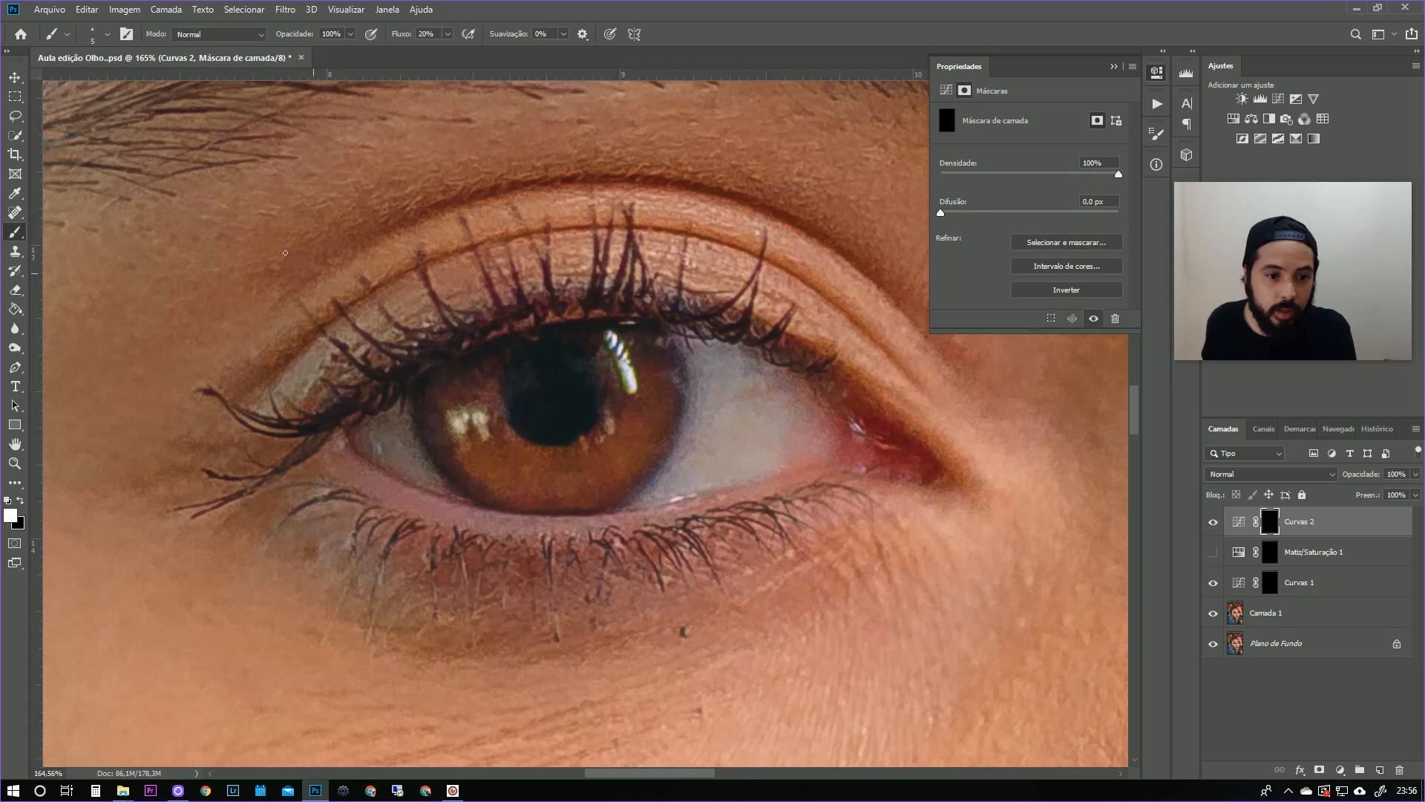
# Reduce the brush to 4 px and paint thin white radial lines outward from the pupil on the Curvas 2 mask.
pyautogui.rightClick(530, 405)
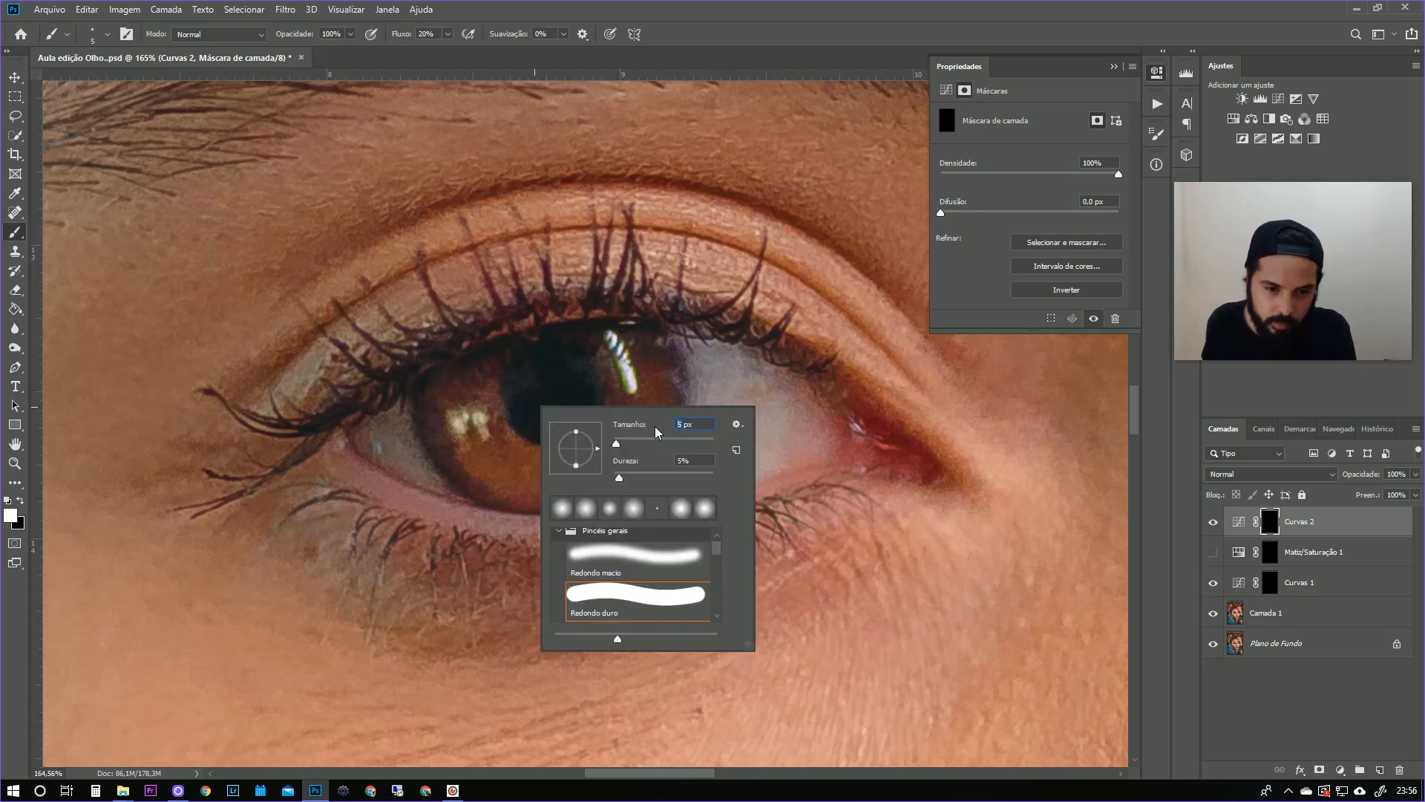
pyautogui.write('4')
pyautogui.press('Return')
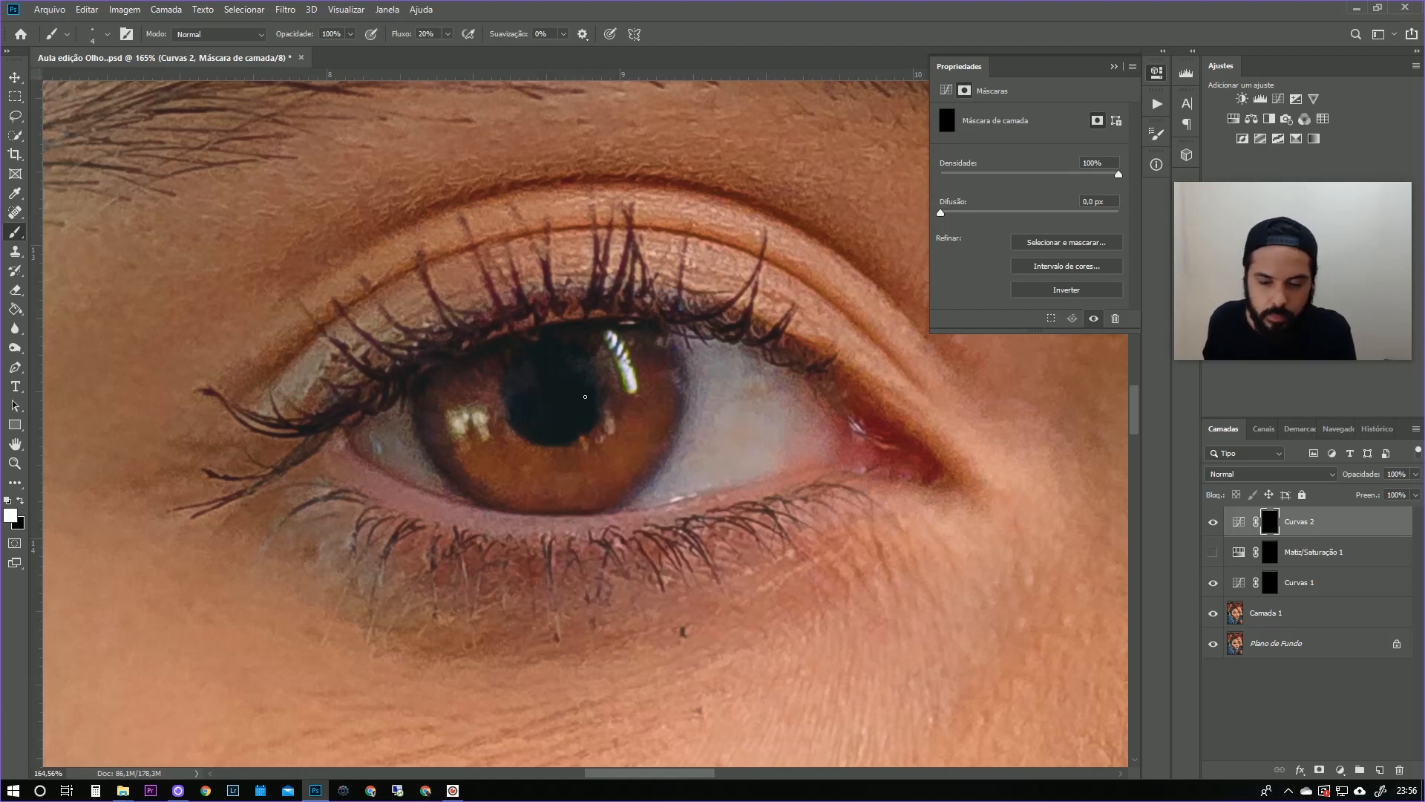
pyautogui.scroll(2, 607, 452)
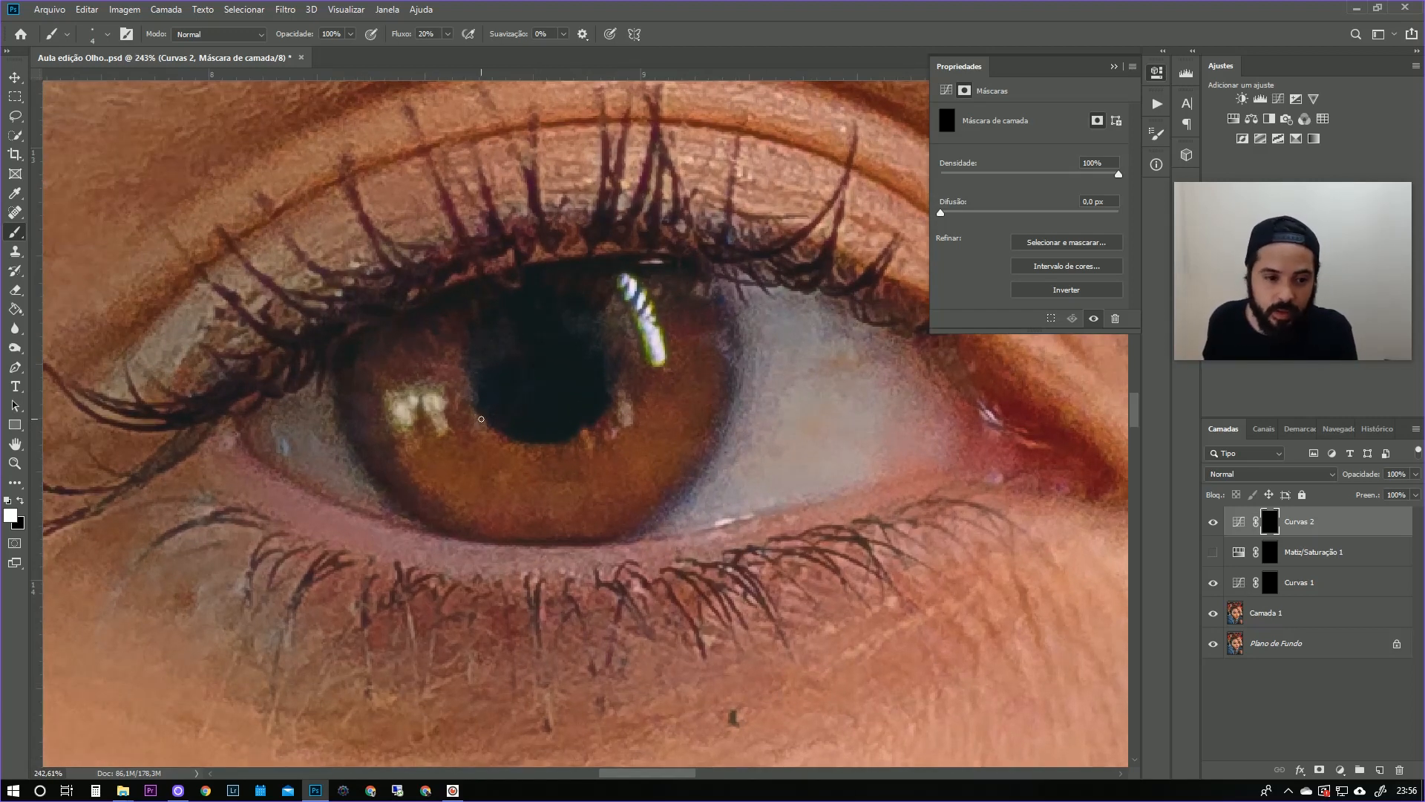
pyautogui.moveTo(479, 421)
pyautogui.mouseDown()
pyautogui.moveTo(427, 441)
pyautogui.moveTo(428, 490)
pyautogui.moveTo(482, 506)
pyautogui.mouseUp()
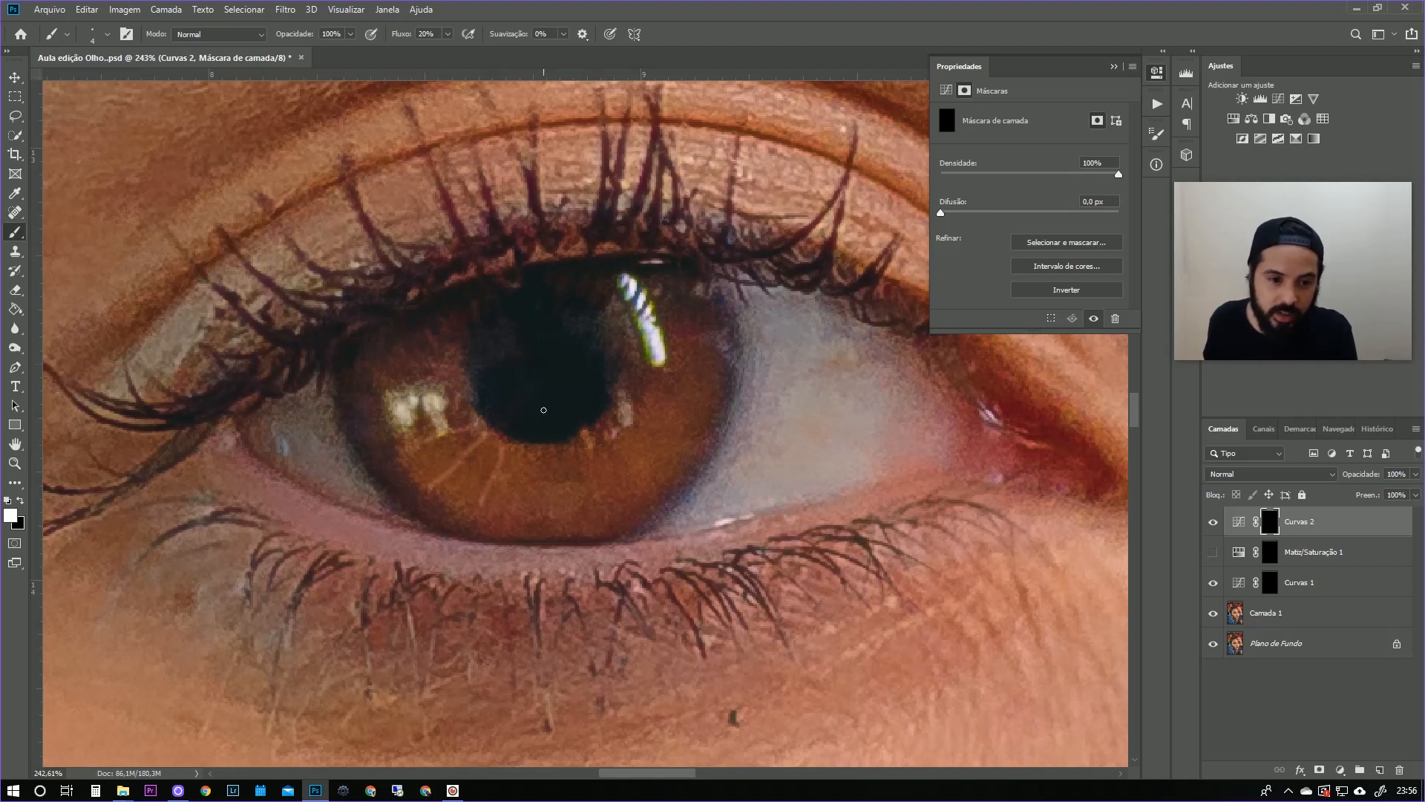
pyautogui.moveTo(534, 446)
pyautogui.mouseDown()
pyautogui.moveTo(539, 510)
pyautogui.moveTo(570, 467)
pyautogui.moveTo(579, 506)
pyautogui.mouseUp()
pyautogui.moveTo(583, 435)
pyautogui.mouseDown()
pyautogui.moveTo(627, 489)
pyautogui.moveTo(604, 416)
pyautogui.moveTo(668, 451)
pyautogui.mouseUp()
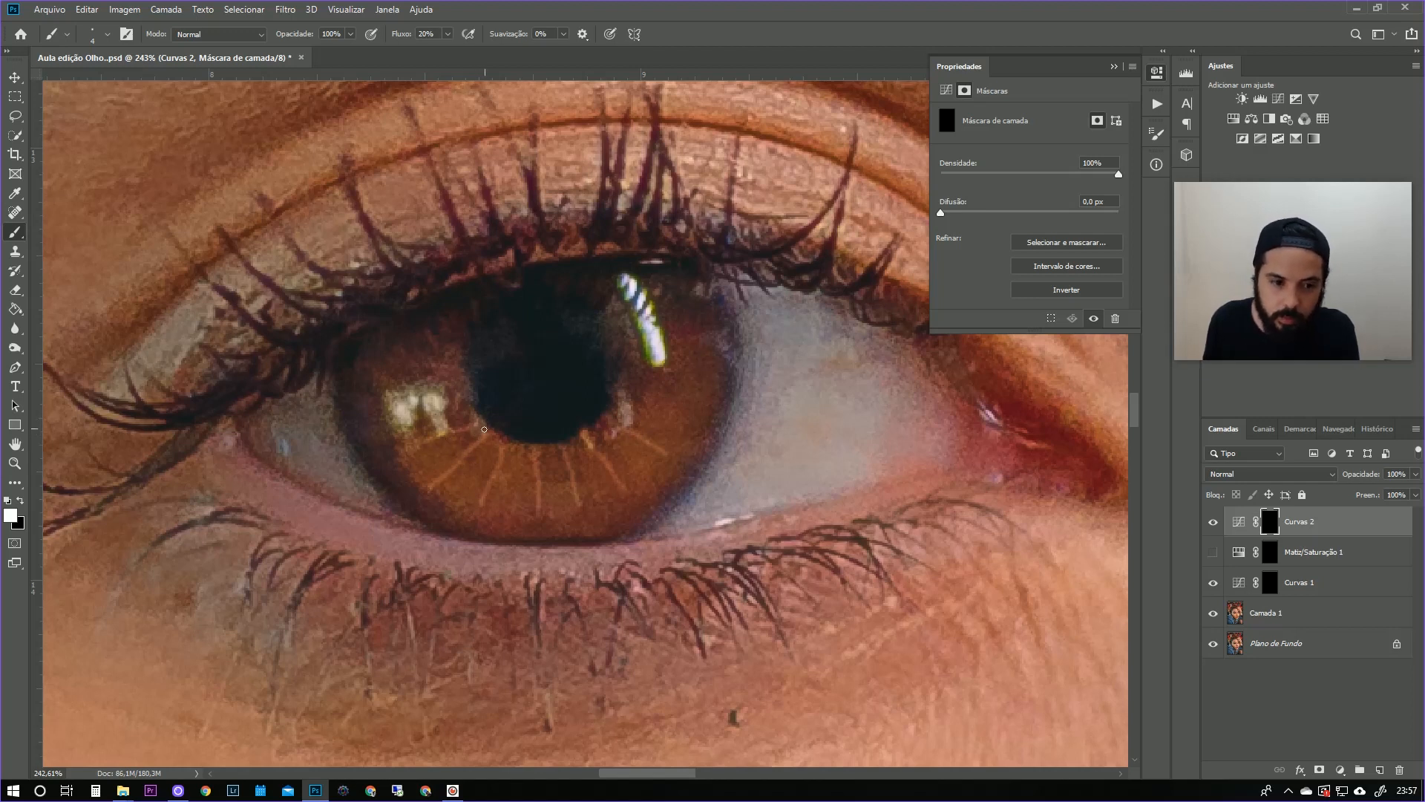
pyautogui.moveTo(493, 428)
pyautogui.mouseDown()
pyautogui.moveTo(443, 463)
pyautogui.moveTo(519, 431)
pyautogui.moveTo(466, 499)
pyautogui.mouseUp()
pyautogui.moveTo(523, 445)
pyautogui.mouseDown()
pyautogui.moveTo(515, 511)
pyautogui.moveTo(583, 520)
pyautogui.mouseUp()
pyautogui.moveTo(597, 426); pyautogui.dragTo(660, 467)
pyautogui.moveTo(587, 446); pyautogui.dragTo(632, 487)
pyautogui.moveTo(616, 418); pyautogui.dragTo(702, 401)
pyautogui.moveTo(617, 387)
pyautogui.mouseDown()
pyautogui.moveTo(683, 380)
pyautogui.moveTo(691, 341)
pyautogui.moveTo(667, 332)
pyautogui.mouseUp()
pyautogui.moveTo(601, 344)
pyautogui.mouseDown()
pyautogui.moveTo(649, 310)
pyautogui.moveTo(634, 296)
pyautogui.moveTo(699, 351)
pyautogui.mouseUp()
pyautogui.moveTo(618, 372); pyautogui.dragTo(701, 368)
pyautogui.moveTo(620, 380); pyautogui.dragTo(698, 414)
pyautogui.moveTo(625, 396); pyautogui.dragTo(679, 429)
pyautogui.moveTo(625, 412)
pyautogui.mouseDown()
pyautogui.moveTo(683, 454)
pyautogui.moveTo(644, 464)
pyautogui.moveTo(650, 478)
pyautogui.mouseUp()
pyautogui.moveTo(590, 440)
pyautogui.mouseDown()
pyautogui.moveTo(620, 503)
pyautogui.moveTo(607, 521)
pyautogui.mouseUp()
pyautogui.moveTo(570, 456)
pyautogui.mouseDown()
pyautogui.moveTo(603, 497)
pyautogui.moveTo(592, 518)
pyautogui.moveTo(547, 448)
pyautogui.moveTo(552, 478)
pyautogui.moveTo(524, 518)
pyautogui.mouseUp()
pyautogui.moveTo(523, 449); pyautogui.dragTo(507, 510)
pyautogui.moveTo(506, 453)
pyautogui.mouseDown()
pyautogui.moveTo(467, 510)
pyautogui.moveTo(443, 471)
pyautogui.mouseUp()
pyautogui.moveTo(484, 426)
pyautogui.mouseDown()
pyautogui.moveTo(425, 466)
pyautogui.moveTo(424, 438)
pyautogui.mouseUp()
pyautogui.moveTo(479, 401)
pyautogui.mouseDown()
pyautogui.moveTo(388, 411)
pyautogui.moveTo(373, 393)
pyautogui.mouseUp()
pyautogui.moveTo(471, 374)
pyautogui.mouseDown()
pyautogui.moveTo(374, 386)
pyautogui.moveTo(387, 368)
pyautogui.mouseUp()
pyautogui.moveTo(468, 349); pyautogui.dragTo(392, 340)
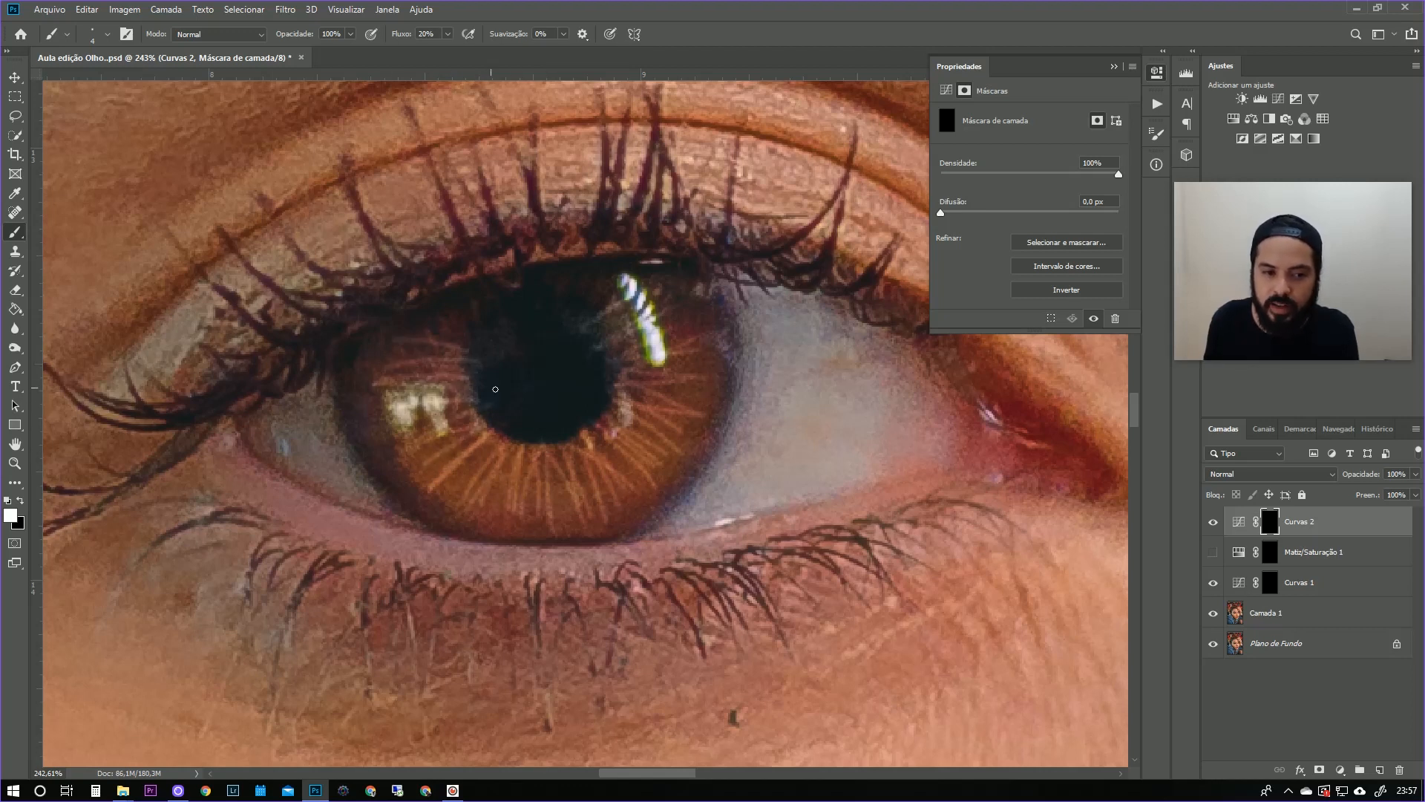
# Add more fine white radial strokes on the Curvas 2 mask, extending the iris fibres out to and past the rim.
pyautogui.moveTo(505, 439)
pyautogui.mouseDown()
pyautogui.moveTo(446, 493)
pyautogui.moveTo(525, 508)
pyautogui.mouseUp()
pyautogui.moveTo(556, 442)
pyautogui.mouseDown()
pyautogui.moveTo(578, 491)
pyautogui.moveTo(653, 470)
pyautogui.mouseUp()
pyautogui.moveTo(608, 413); pyautogui.dragTo(688, 443)
pyautogui.moveTo(642, 380)
pyautogui.mouseDown()
pyautogui.moveTo(728, 377)
pyautogui.moveTo(706, 323)
pyautogui.moveTo(748, 360)
pyautogui.mouseUp()
pyautogui.moveTo(669, 417)
pyautogui.mouseDown()
pyautogui.moveTo(741, 389)
pyautogui.moveTo(701, 479)
pyautogui.mouseUp()
pyautogui.moveTo(625, 442)
pyautogui.mouseDown()
pyautogui.moveTo(662, 500)
pyautogui.moveTo(604, 531)
pyautogui.mouseUp()
pyautogui.moveTo(598, 481)
pyautogui.mouseDown()
pyautogui.moveTo(597, 531)
pyautogui.moveTo(558, 483)
pyautogui.moveTo(540, 530)
pyautogui.moveTo(568, 483)
pyautogui.moveTo(573, 511)
pyautogui.moveTo(541, 561)
pyautogui.mouseUp()
pyautogui.moveTo(555, 473); pyautogui.dragTo(517, 547)
pyautogui.moveTo(533, 475)
pyautogui.mouseDown()
pyautogui.moveTo(498, 556)
pyautogui.moveTo(454, 539)
pyautogui.mouseUp()
pyautogui.moveTo(499, 469)
pyautogui.mouseDown()
pyautogui.moveTo(415, 511)
pyautogui.moveTo(377, 487)
pyautogui.mouseUp()
pyautogui.moveTo(454, 448)
pyautogui.mouseDown()
pyautogui.moveTo(383, 459)
pyautogui.moveTo(332, 435)
pyautogui.mouseUp()
pyautogui.moveTo(416, 405); pyautogui.dragTo(342, 408)
pyautogui.moveTo(420, 373)
pyautogui.mouseDown()
pyautogui.moveTo(343, 382)
pyautogui.moveTo(348, 368)
pyautogui.mouseUp()
pyautogui.moveTo(409, 353); pyautogui.dragTo(333, 362)
pyautogui.moveTo(395, 438); pyautogui.dragTo(369, 461)
pyautogui.moveTo(445, 439); pyautogui.dragTo(394, 496)
pyautogui.moveTo(466, 466)
pyautogui.mouseDown()
pyautogui.moveTo(434, 521)
pyautogui.moveTo(475, 528)
pyautogui.mouseUp()
pyautogui.moveTo(507, 483); pyautogui.dragTo(501, 556)
pyautogui.moveTo(536, 506)
pyautogui.mouseDown()
pyautogui.moveTo(524, 553)
pyautogui.moveTo(578, 549)
pyautogui.mouseUp()
pyautogui.moveTo(586, 501)
pyautogui.mouseDown()
pyautogui.moveTo(631, 542)
pyautogui.moveTo(670, 531)
pyautogui.mouseUp()
pyautogui.moveTo(610, 485)
pyautogui.mouseDown()
pyautogui.moveTo(687, 519)
pyautogui.moveTo(711, 480)
pyautogui.mouseUp()
pyautogui.moveTo(660, 447)
pyautogui.mouseDown()
pyautogui.moveTo(717, 456)
pyautogui.moveTo(723, 437)
pyautogui.mouseUp()
pyautogui.moveTo(693, 410)
pyautogui.mouseDown()
pyautogui.moveTo(731, 406)
pyautogui.moveTo(755, 383)
pyautogui.mouseUp()
pyautogui.moveTo(702, 378); pyautogui.dragTo(749, 366)
pyautogui.moveTo(695, 339)
pyautogui.mouseDown()
pyautogui.moveTo(749, 331)
pyautogui.moveTo(720, 303)
pyautogui.moveTo(761, 345)
pyautogui.mouseUp()
pyautogui.moveTo(691, 395)
pyautogui.mouseDown()
pyautogui.moveTo(751, 436)
pyautogui.moveTo(740, 473)
pyautogui.moveTo(643, 516)
pyautogui.mouseUp()
pyautogui.moveTo(593, 470); pyautogui.dragTo(599, 505)
# Paint black on the Curvas 2 mask with an enlarged soft brush to clear strokes spilling beyond the iris edge.
pyautogui.press('x')
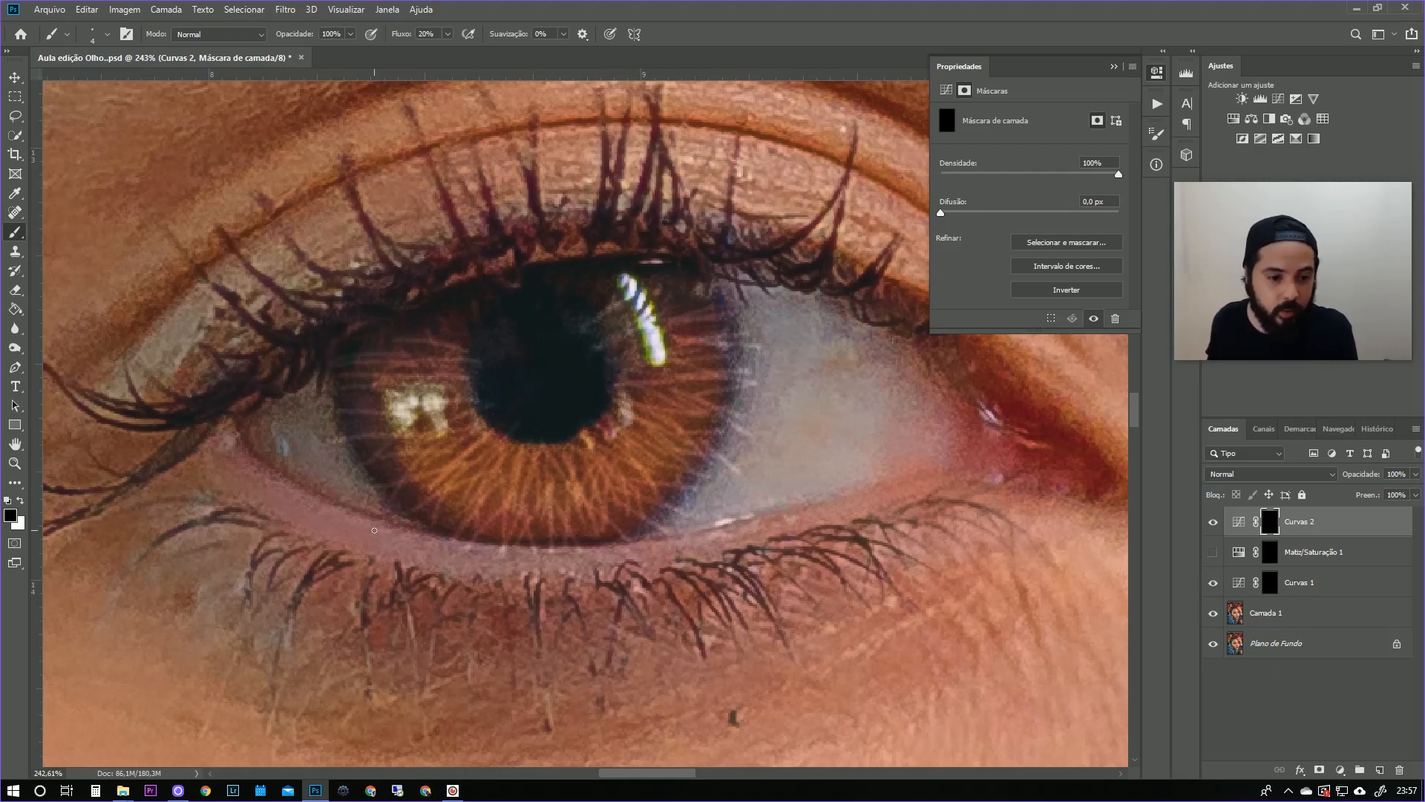
pyautogui.moveTo(317, 519); pyautogui.dragTo(411, 533)
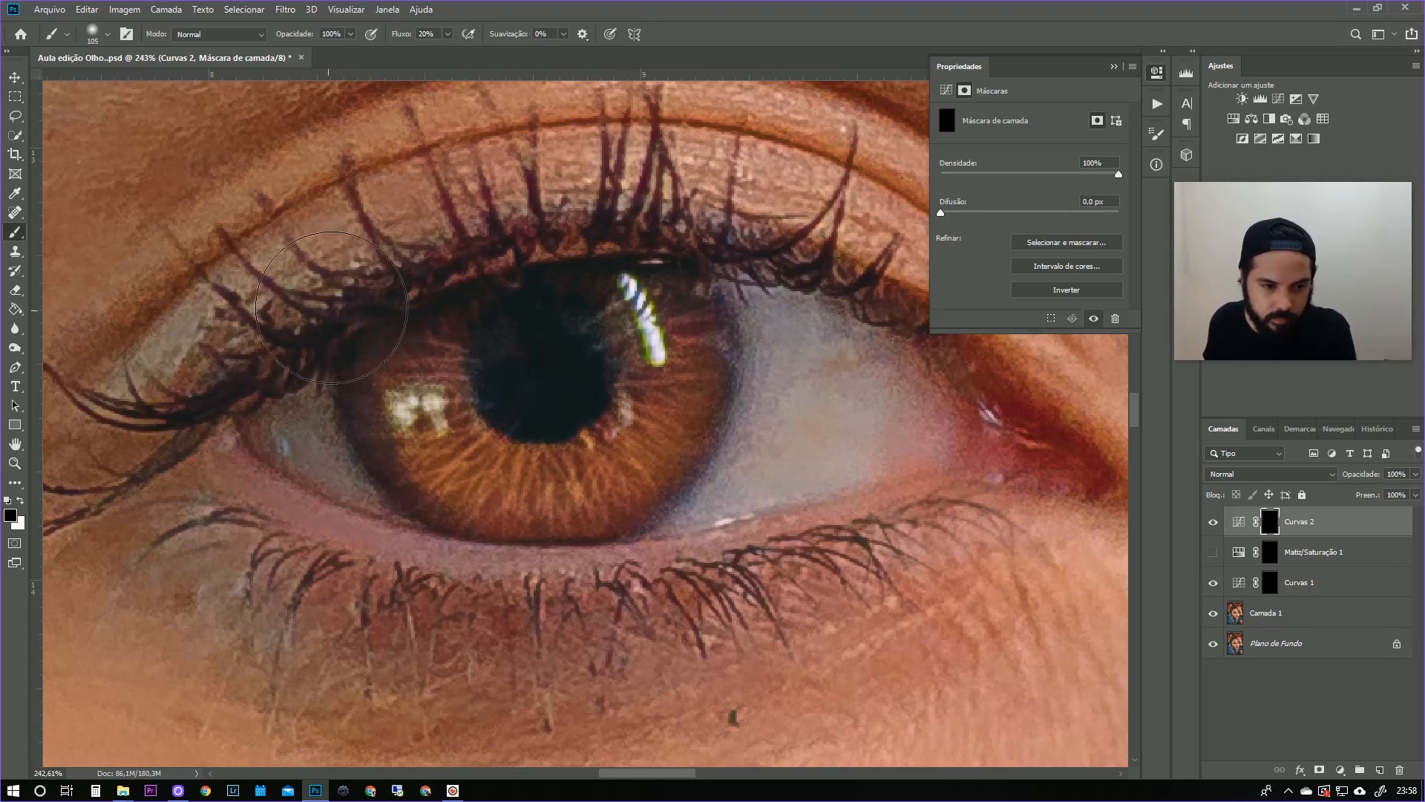
pyautogui.keyDown('alt'); pyautogui.rightClick(517, 250); pyautogui.keyUp('alt')
pyautogui.moveTo(506, 251); pyautogui.dragTo(466, 260)
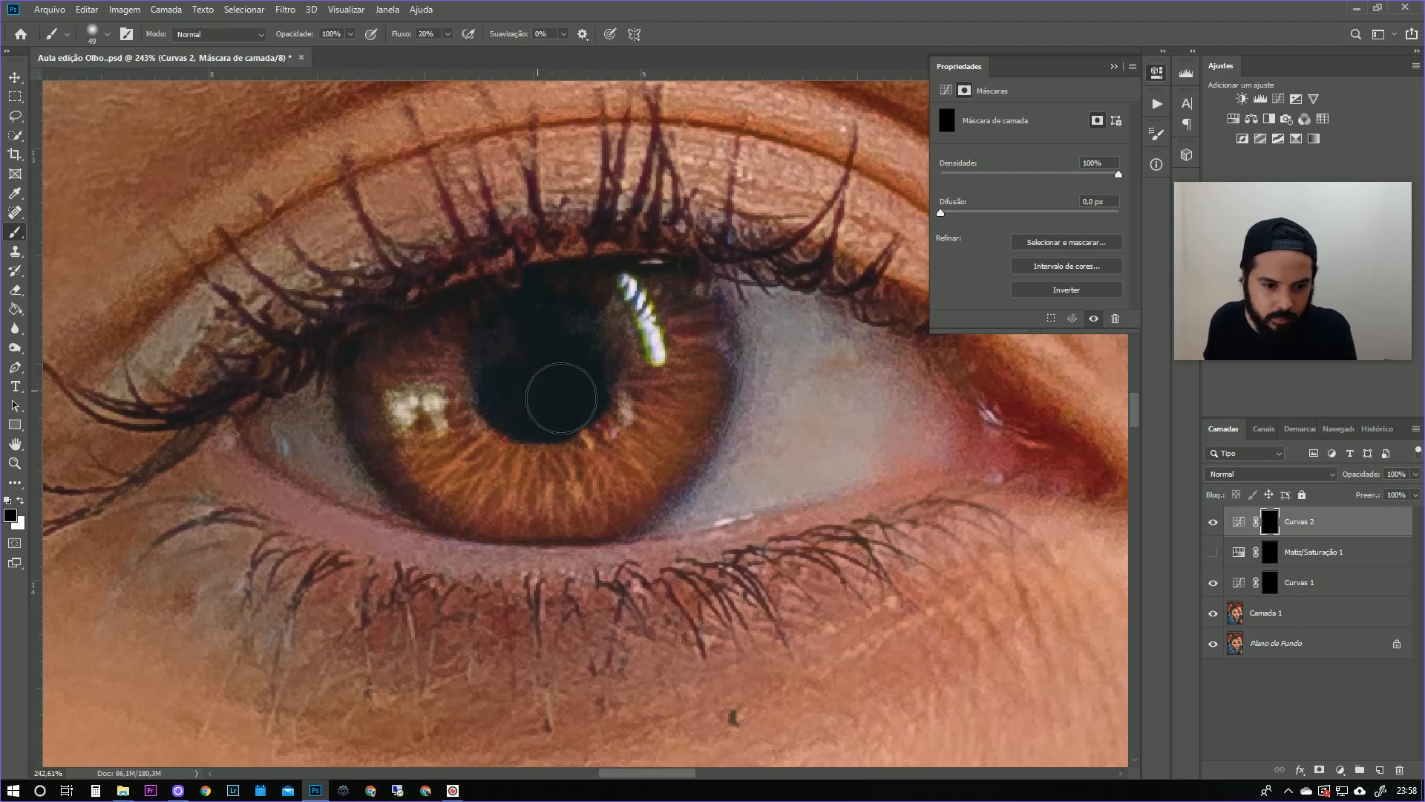
# Compare the eye with and without the Curvas 2 layer, and leave the layer visible.
pyautogui.keyDown('ctrl'); pyautogui.keyDown('alt'); pyautogui.click(773, 549); pyautogui.keyUp('alt'); pyautogui.keyUp('ctrl')
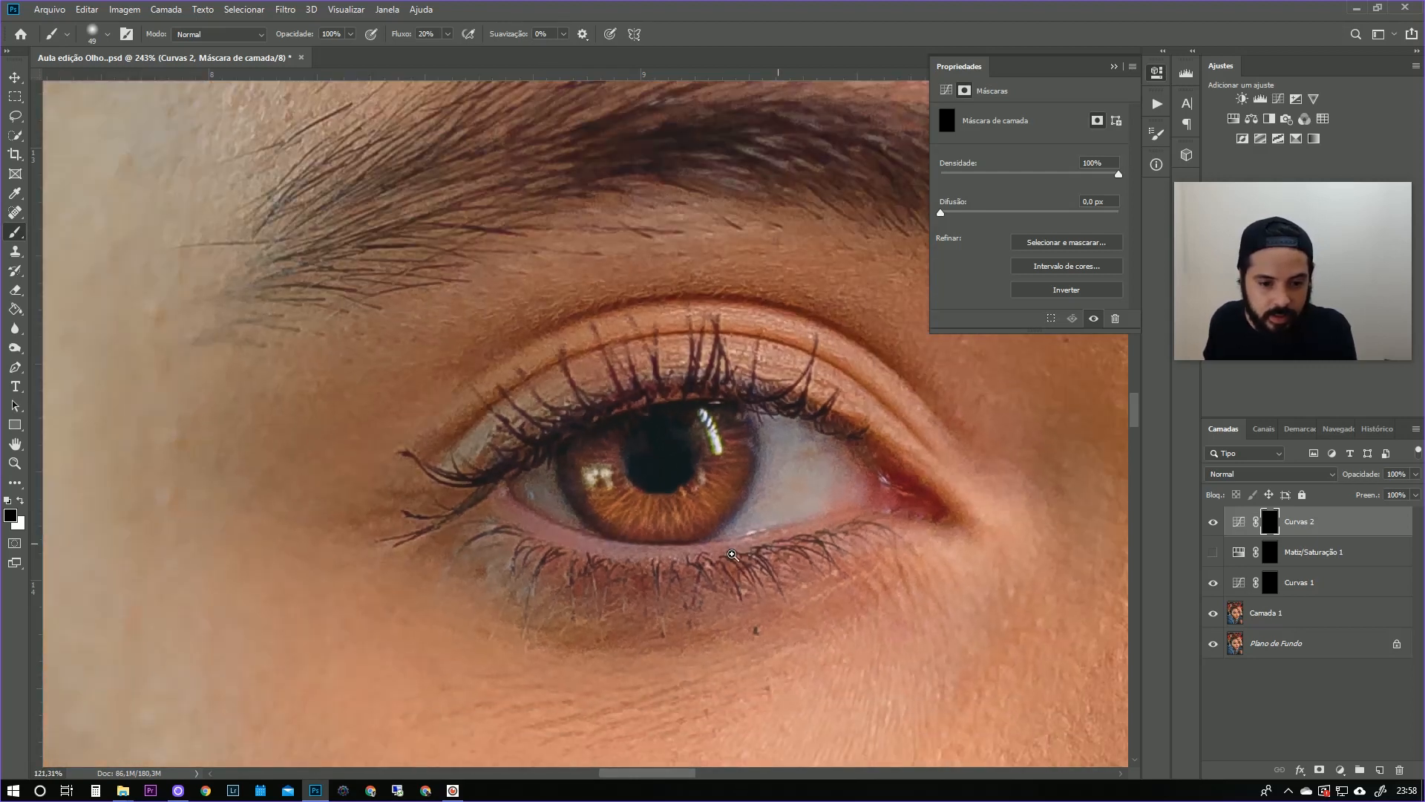
pyautogui.scroll(-1, 732, 555)
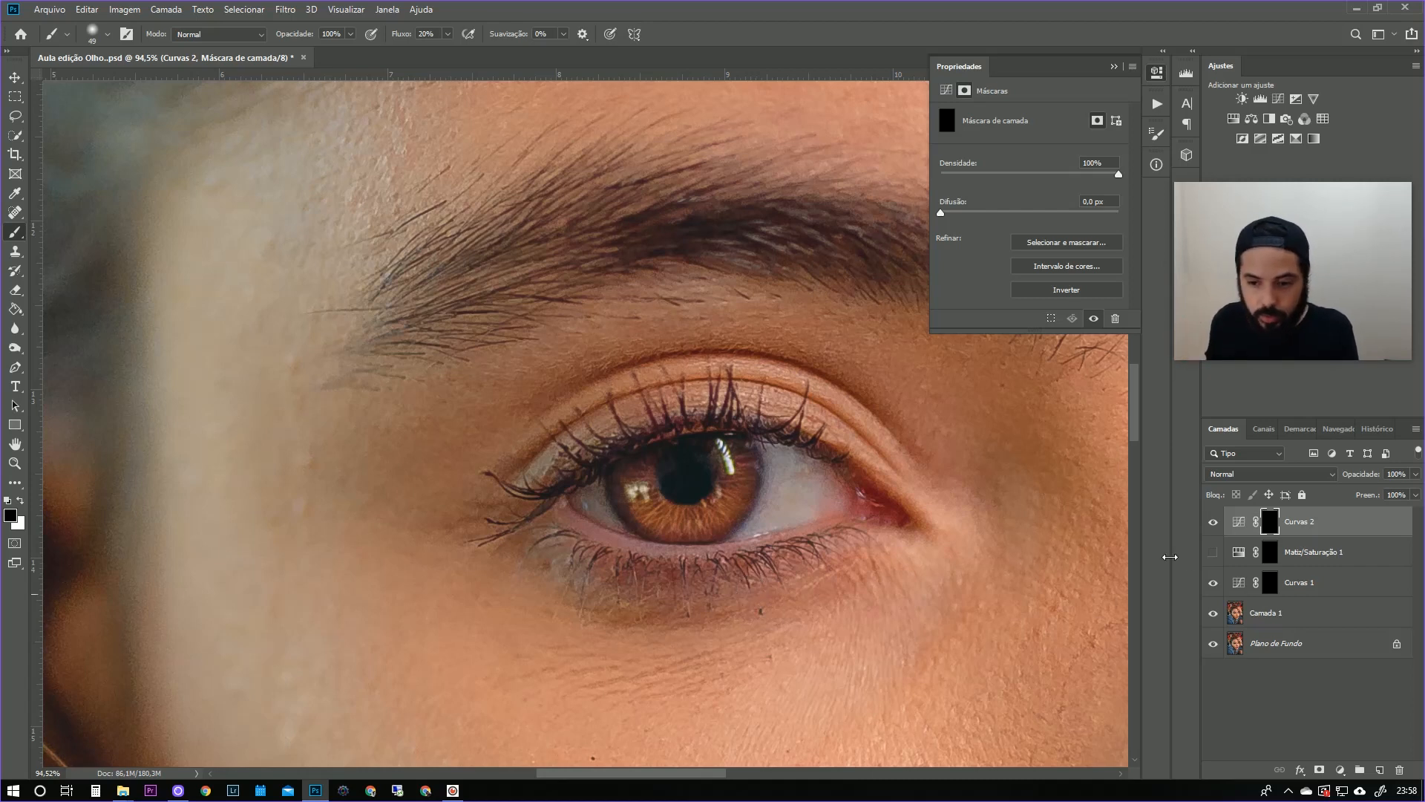
pyautogui.click(1213, 523)
pyautogui.click(1213, 525)
pyautogui.click(1213, 526)
pyautogui.click(1213, 525)
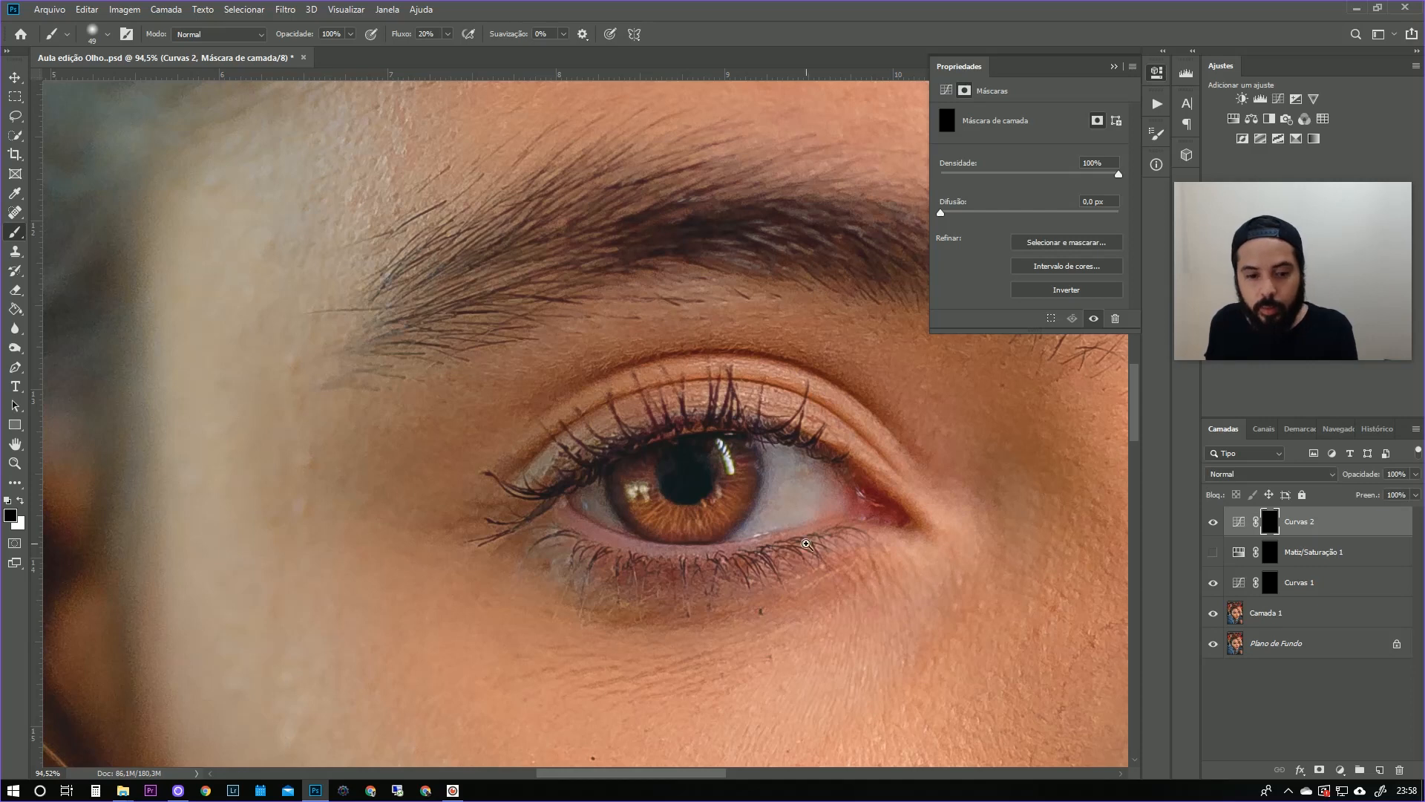
# Reinforce the radial fibres in the lower iris with white strokes on the Curvas 2 mask using a 5 px brush.
pyautogui.scroll(5, 813, 553)
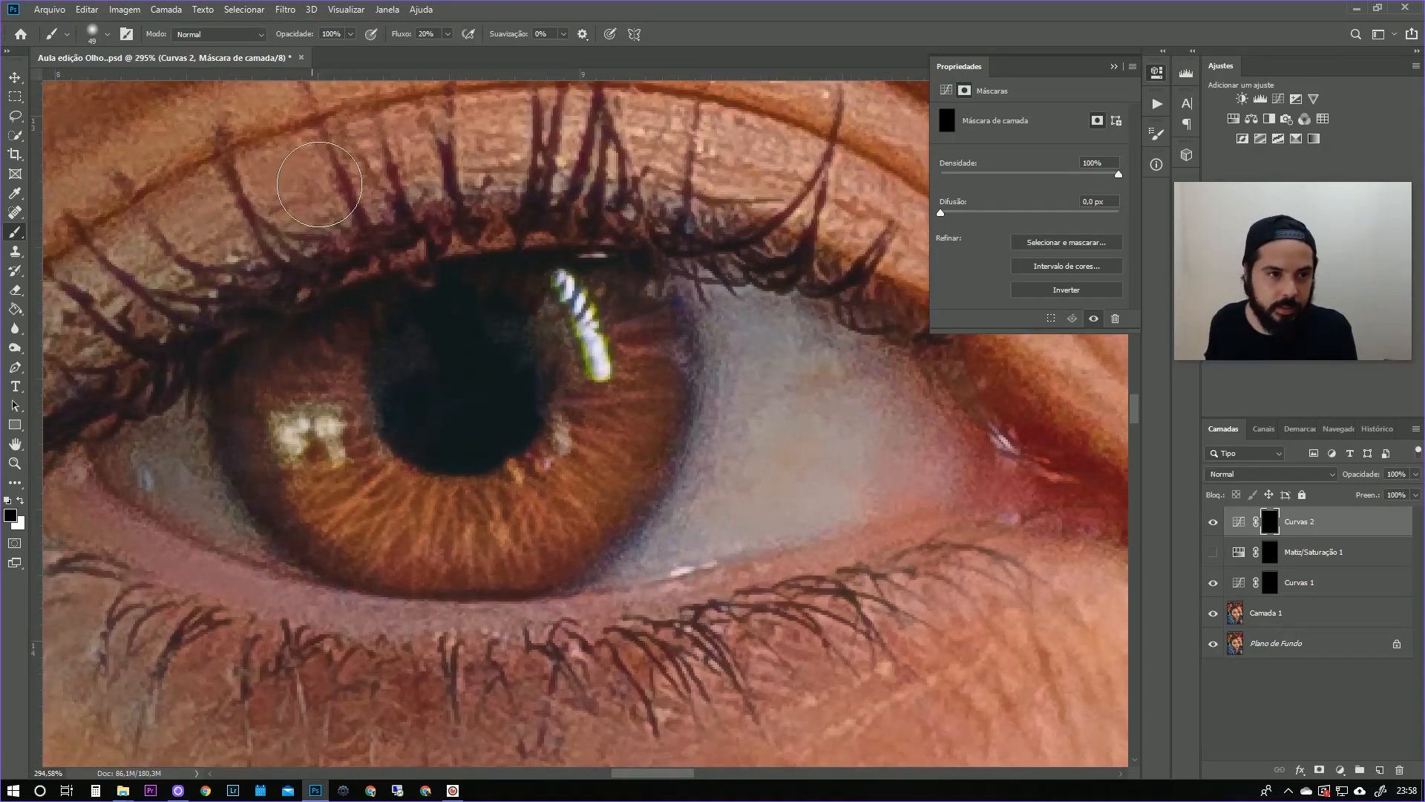
pyautogui.moveTo(556, 348); pyautogui.dragTo(510, 352)
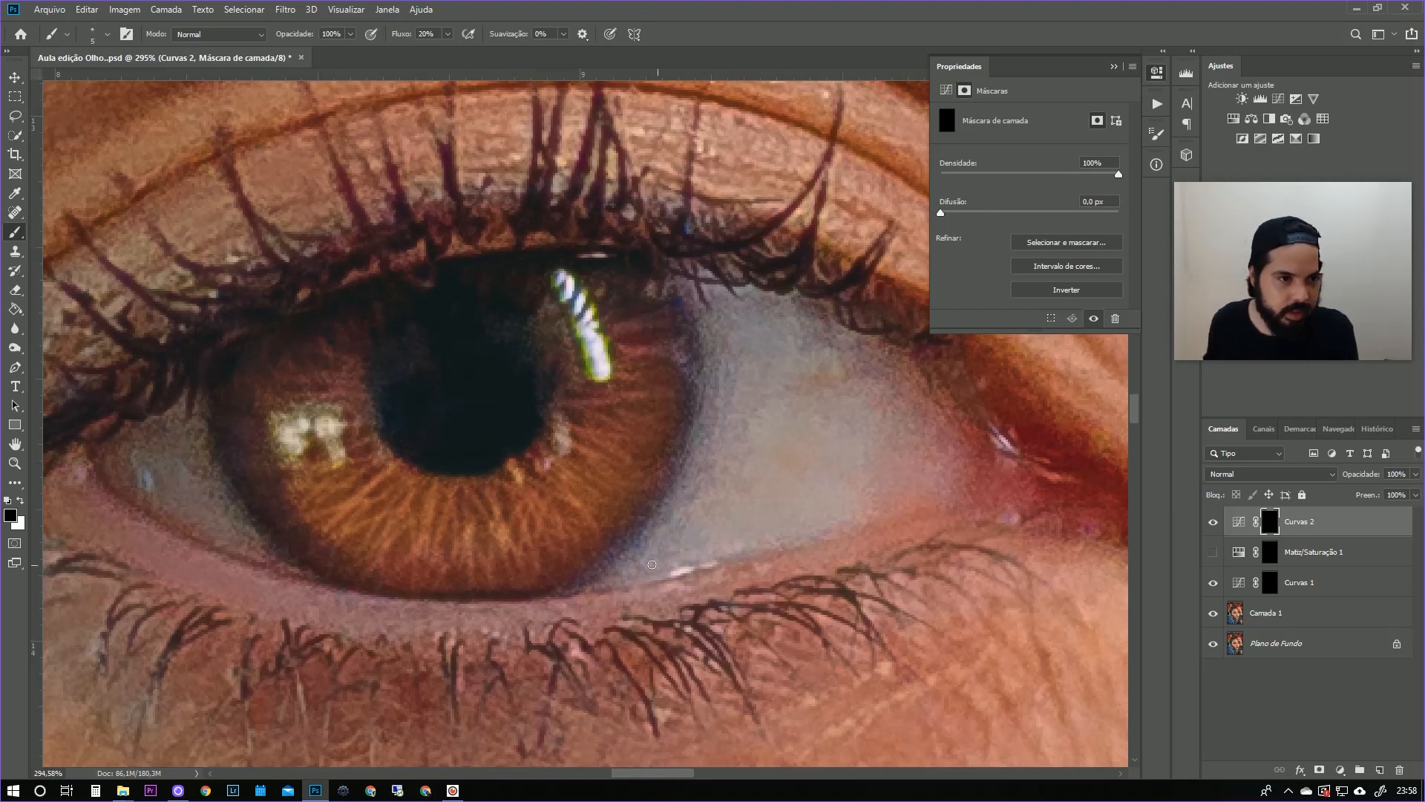
pyautogui.press('x')
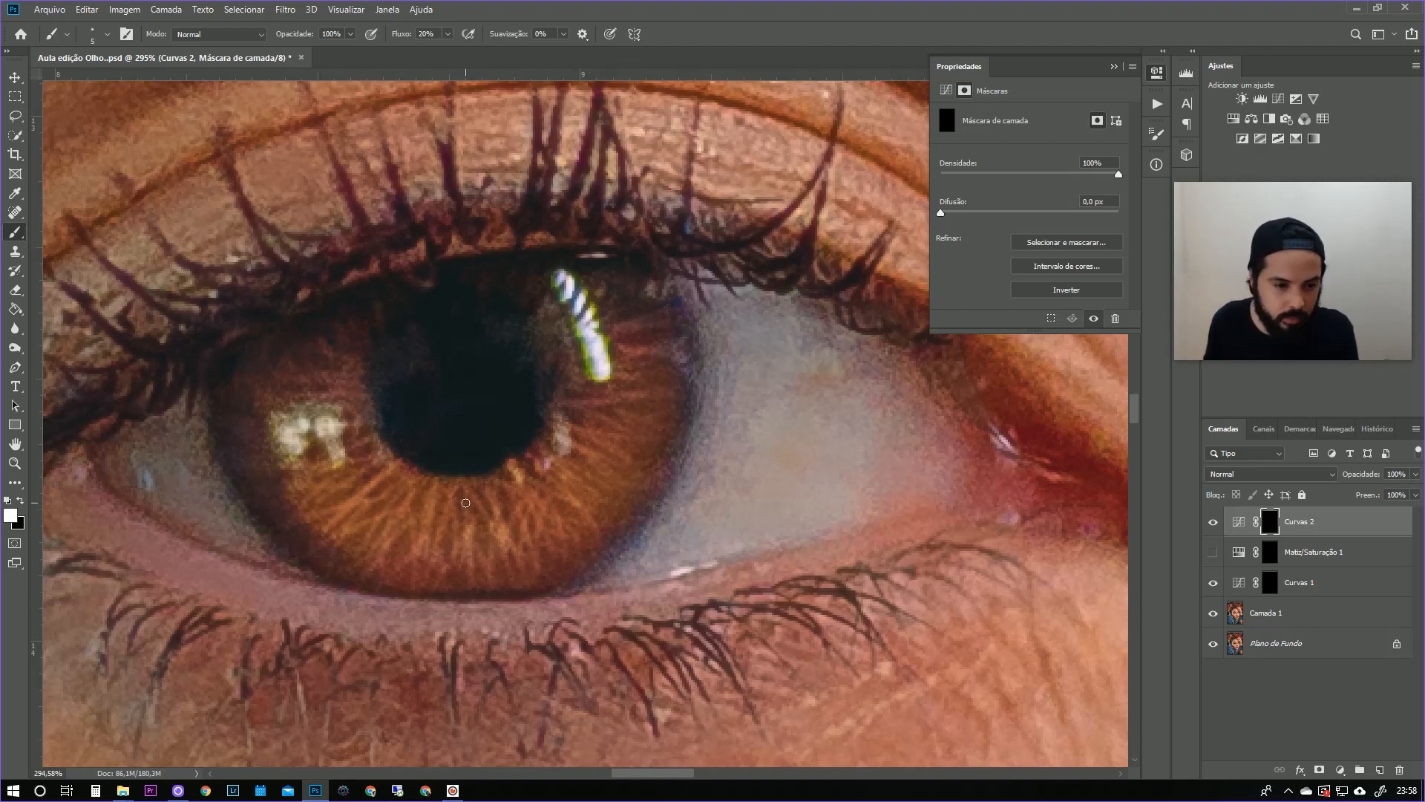
pyautogui.moveTo(519, 462); pyautogui.dragTo(548, 488)
pyautogui.moveTo(496, 482)
pyautogui.mouseDown()
pyautogui.moveTo(482, 524)
pyautogui.moveTo(446, 551)
pyautogui.mouseUp()
pyautogui.moveTo(455, 493); pyautogui.dragTo(427, 564)
pyautogui.moveTo(435, 489)
pyautogui.mouseDown()
pyautogui.moveTo(413, 542)
pyautogui.moveTo(367, 545)
pyautogui.mouseUp()
pyautogui.moveTo(412, 473)
pyautogui.mouseDown()
pyautogui.moveTo(343, 553)
pyautogui.moveTo(323, 539)
pyautogui.moveTo(395, 543)
pyautogui.mouseUp()
pyautogui.moveTo(561, 457); pyautogui.dragTo(646, 500)
pyautogui.moveTo(598, 417); pyautogui.dragTo(653, 449)
# Paint thin black strokes on the Curvas 2 mask between the lower iris fibres to break up the bright areas.
pyautogui.press('x')
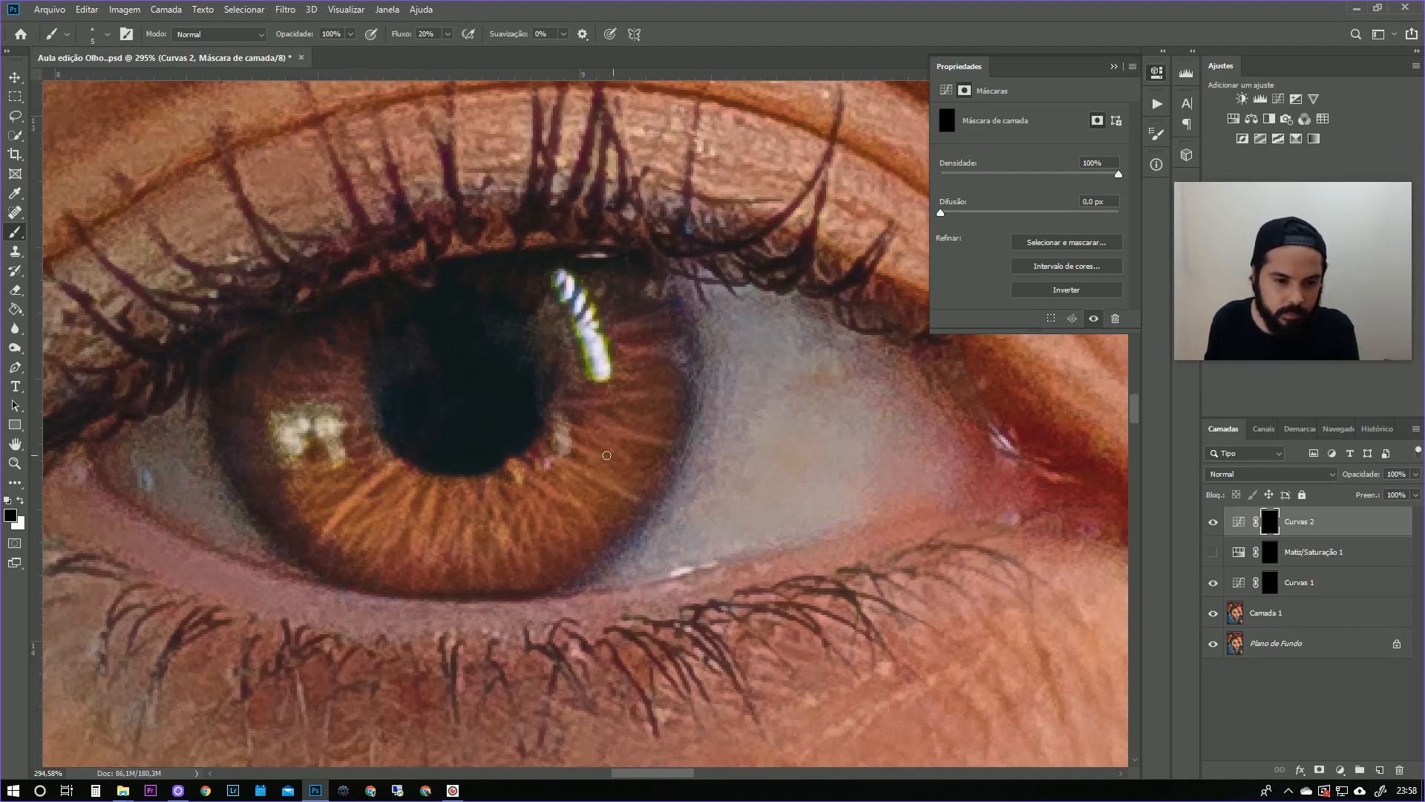
pyautogui.moveTo(519, 462)
pyautogui.mouseDown()
pyautogui.moveTo(499, 532)
pyautogui.moveTo(486, 516)
pyautogui.mouseUp()
pyautogui.moveTo(464, 483); pyautogui.dragTo(431, 580)
pyautogui.moveTo(395, 455)
pyautogui.mouseDown()
pyautogui.moveTo(377, 529)
pyautogui.moveTo(332, 500)
pyautogui.moveTo(328, 550)
pyautogui.mouseUp()
pyautogui.moveTo(389, 493); pyautogui.dragTo(375, 555)
pyautogui.moveTo(448, 486)
pyautogui.mouseDown()
pyautogui.moveTo(434, 553)
pyautogui.moveTo(434, 488)
pyautogui.mouseUp()
pyautogui.moveTo(412, 494); pyautogui.dragTo(364, 593)
pyautogui.moveTo(349, 495); pyautogui.dragTo(329, 535)
pyautogui.moveTo(424, 505); pyautogui.dragTo(415, 550)
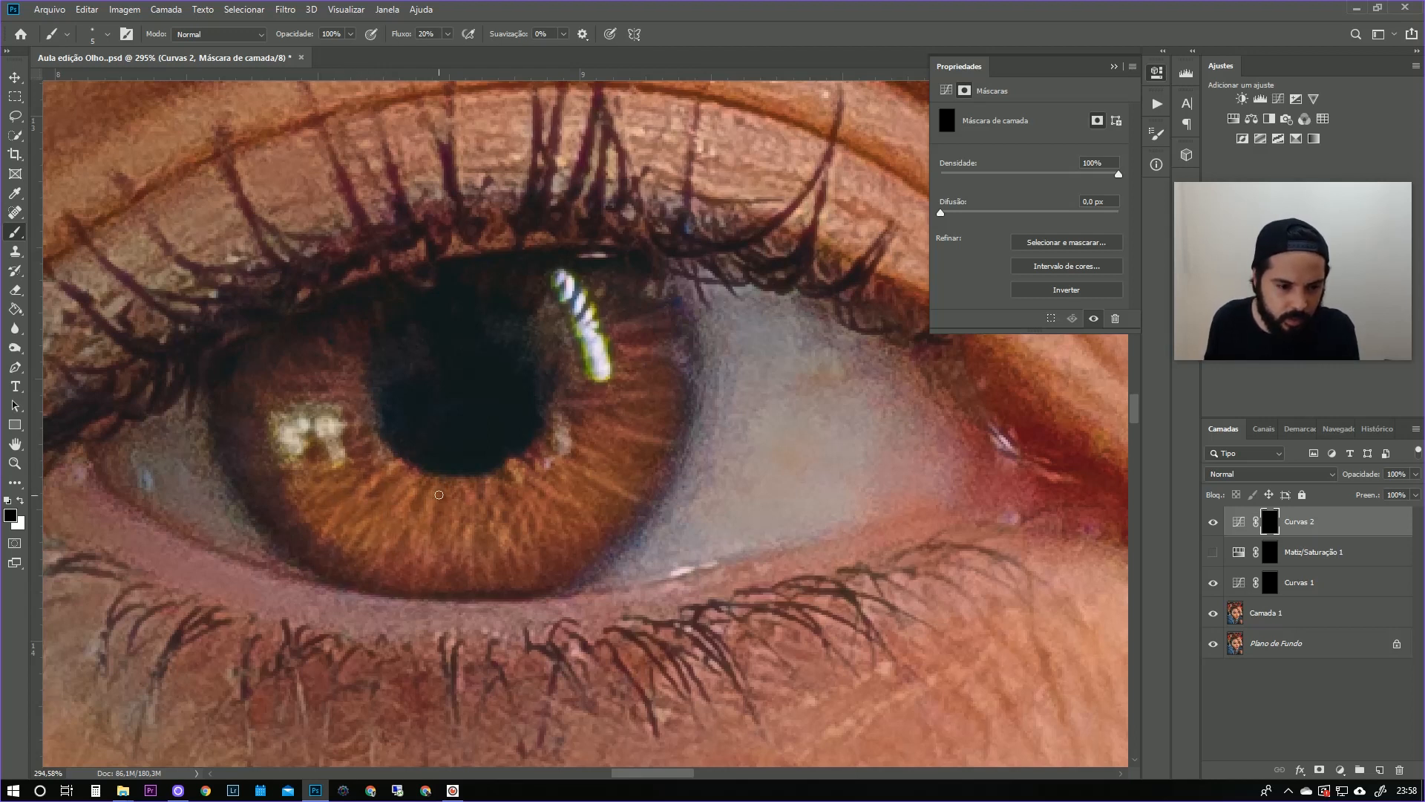
pyautogui.moveTo(510, 473)
pyautogui.mouseDown()
pyautogui.moveTo(542, 485)
pyautogui.moveTo(512, 481)
pyautogui.moveTo(506, 537)
pyautogui.mouseUp()
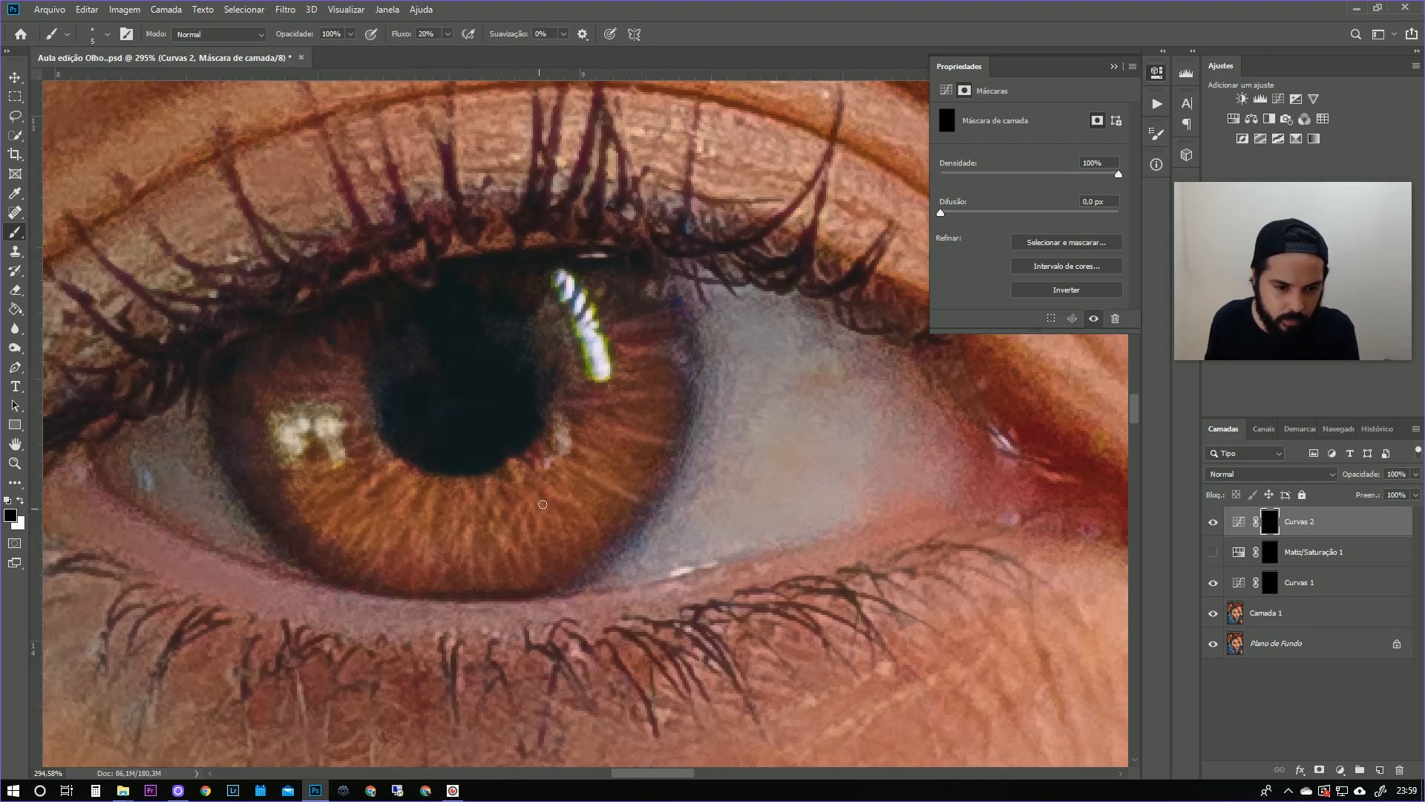
pyautogui.moveTo(590, 471); pyautogui.dragTo(612, 486)
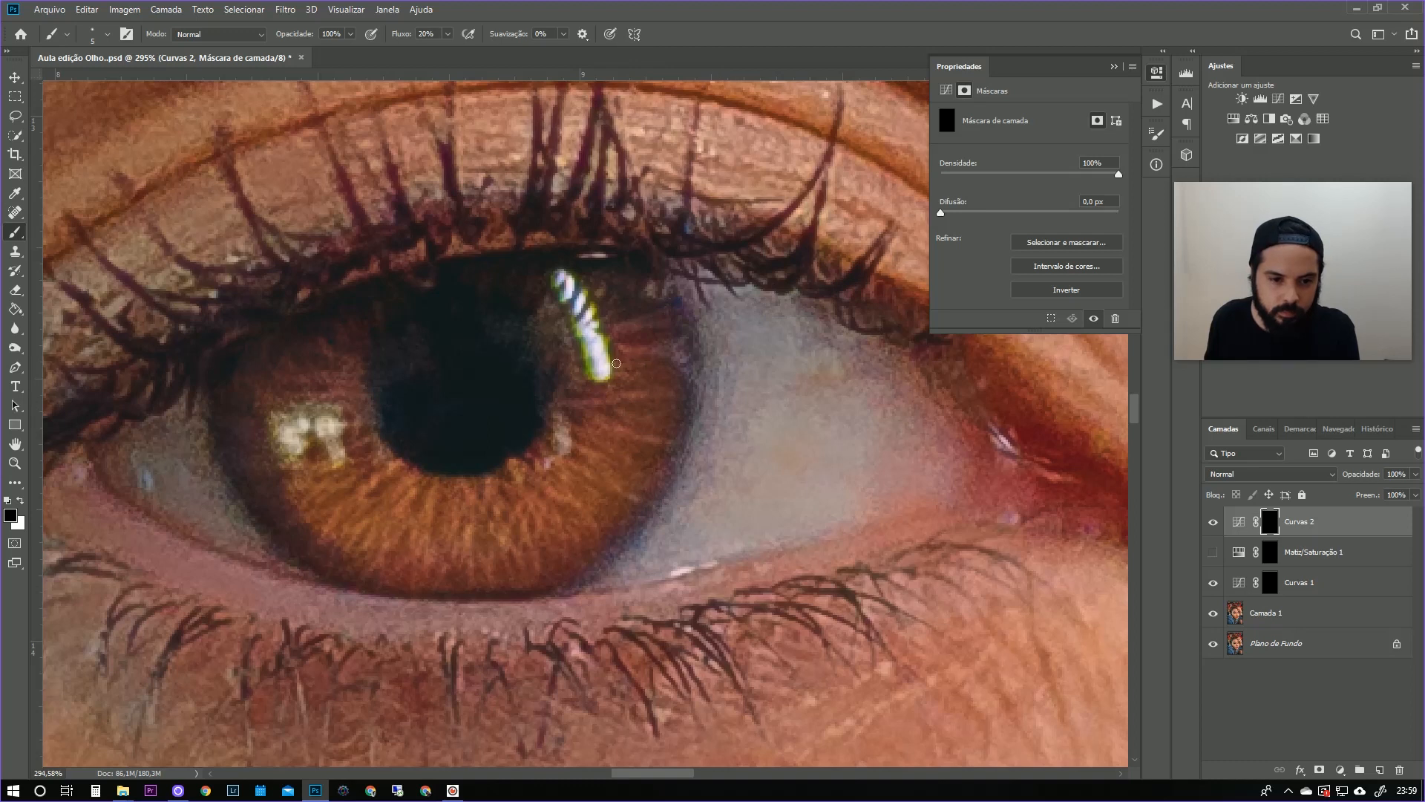
# Duplicate the Curvas 2 layer and move the copy so its radial pattern fits over the other iris.
pyautogui.moveTo(1019, 467); pyautogui.dragTo(866, 473)
pyautogui.moveTo(873, 580); pyautogui.dragTo(519, 510)
pyautogui.moveTo(913, 539); pyautogui.dragTo(866, 543)
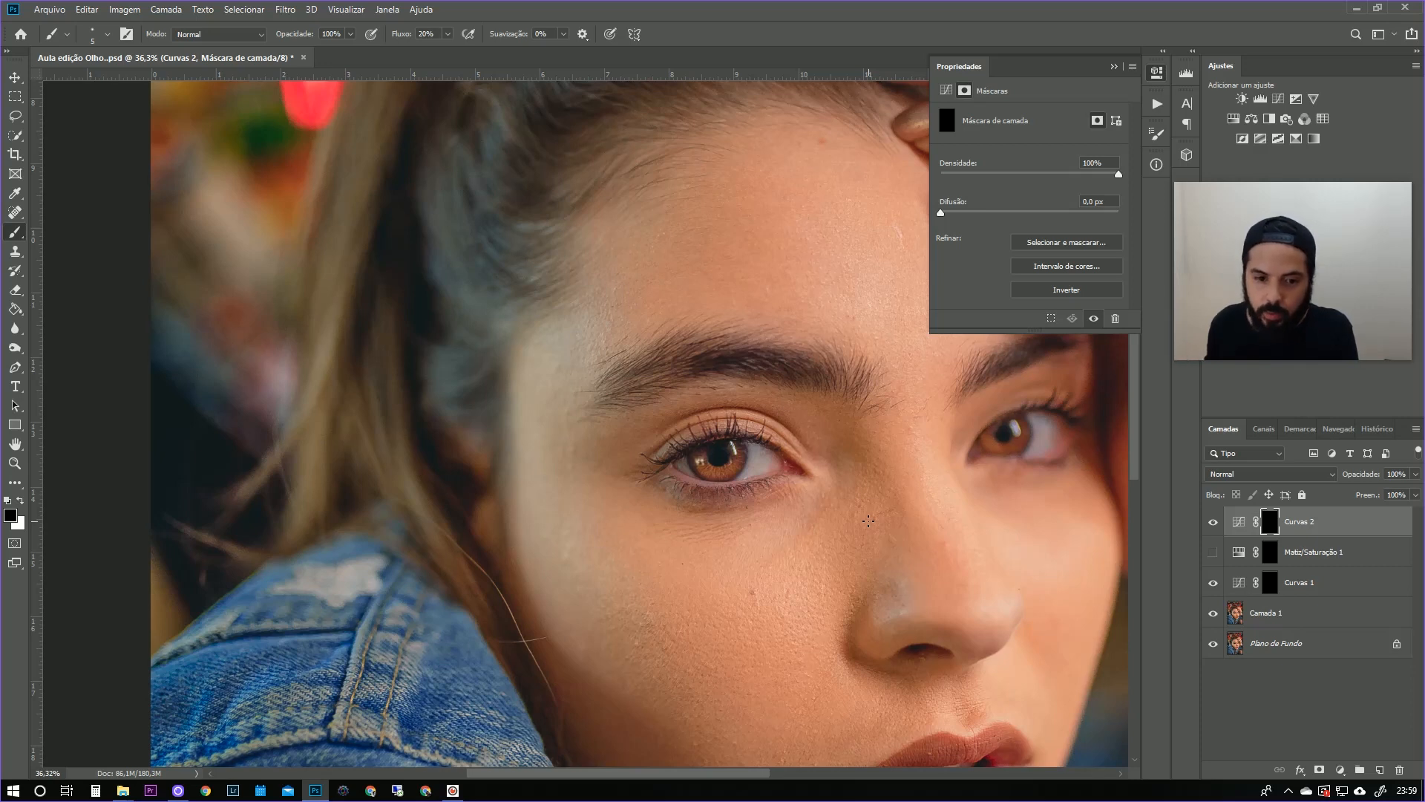
pyautogui.moveTo(852, 490); pyautogui.dragTo(788, 458)
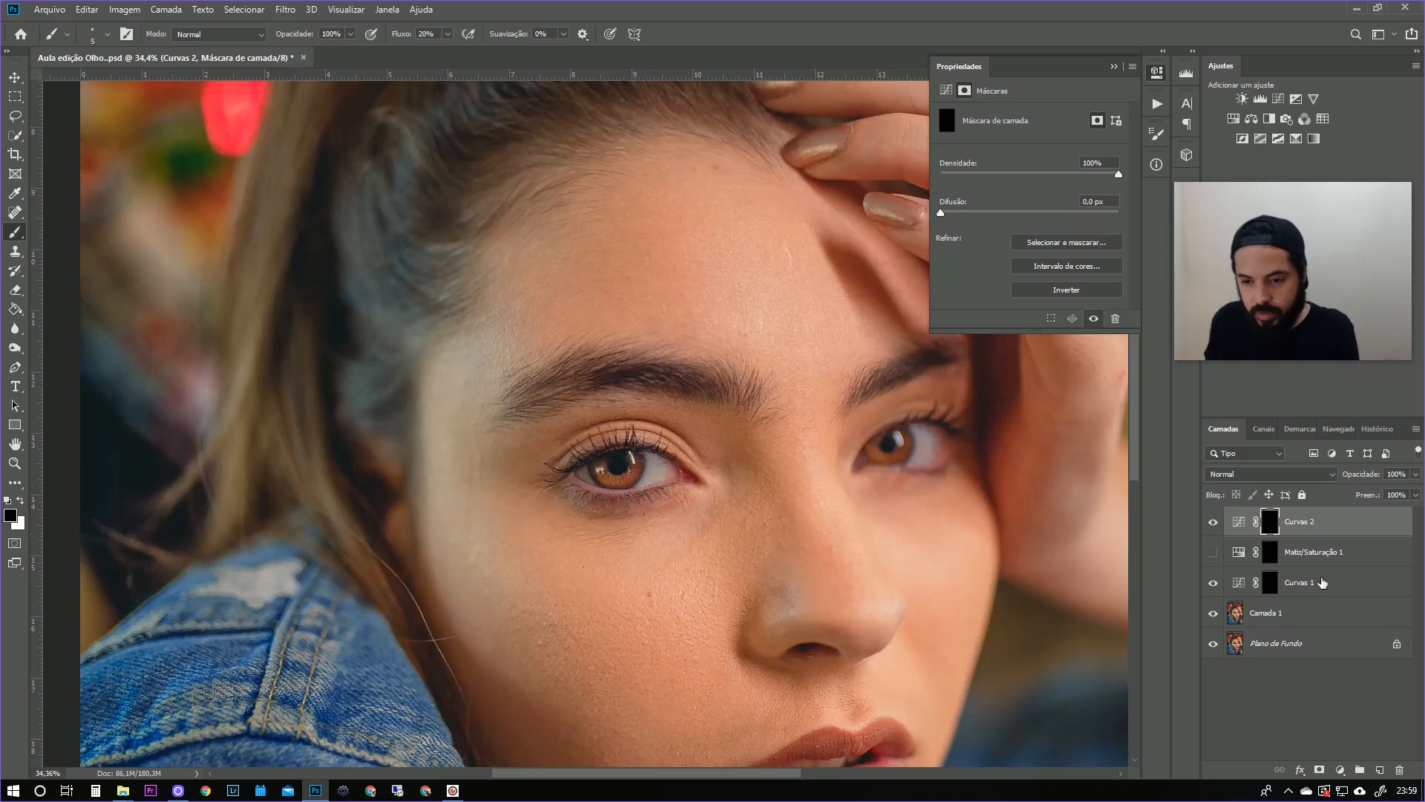
pyautogui.click(1346, 523)
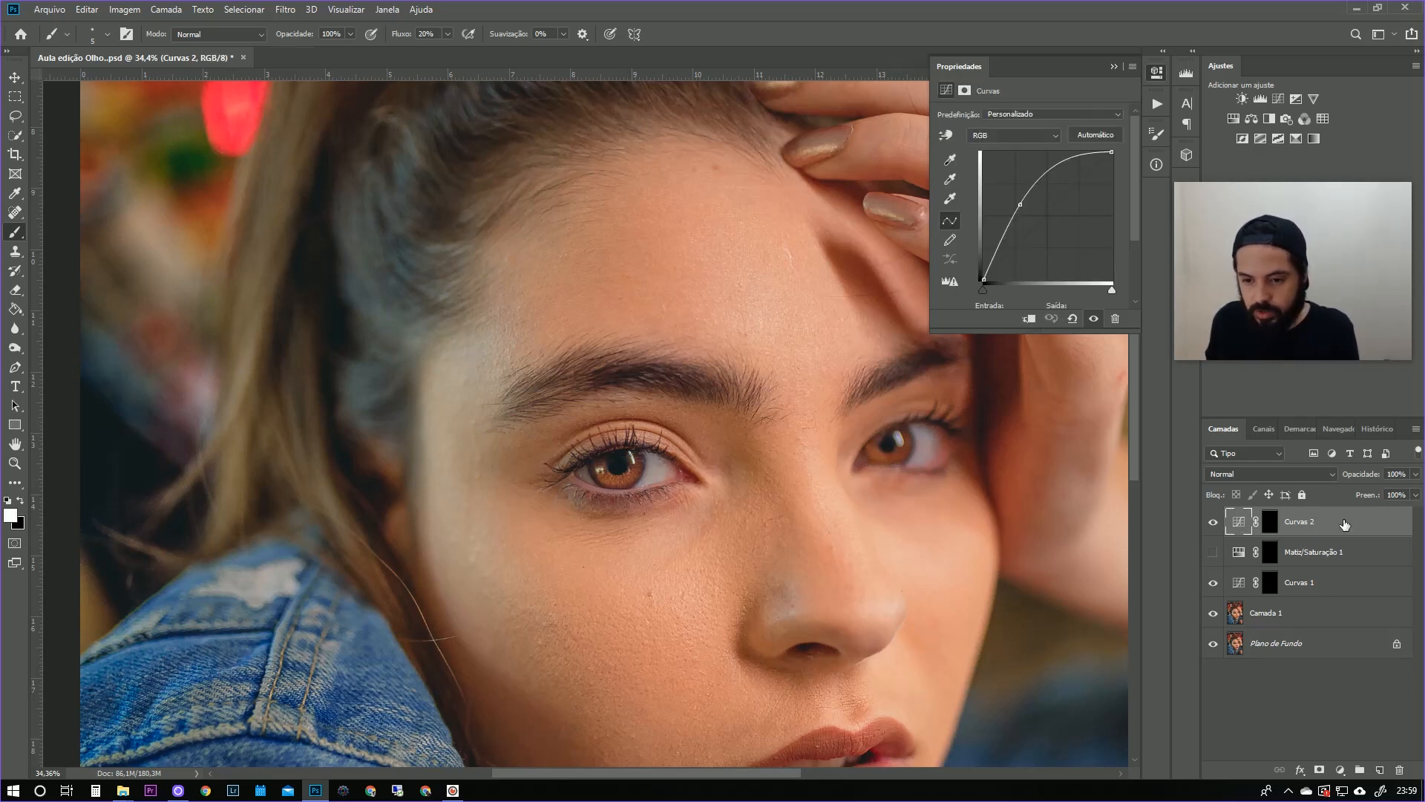
pyautogui.hotkey('ctrl', 'j')
pyautogui.press('x')
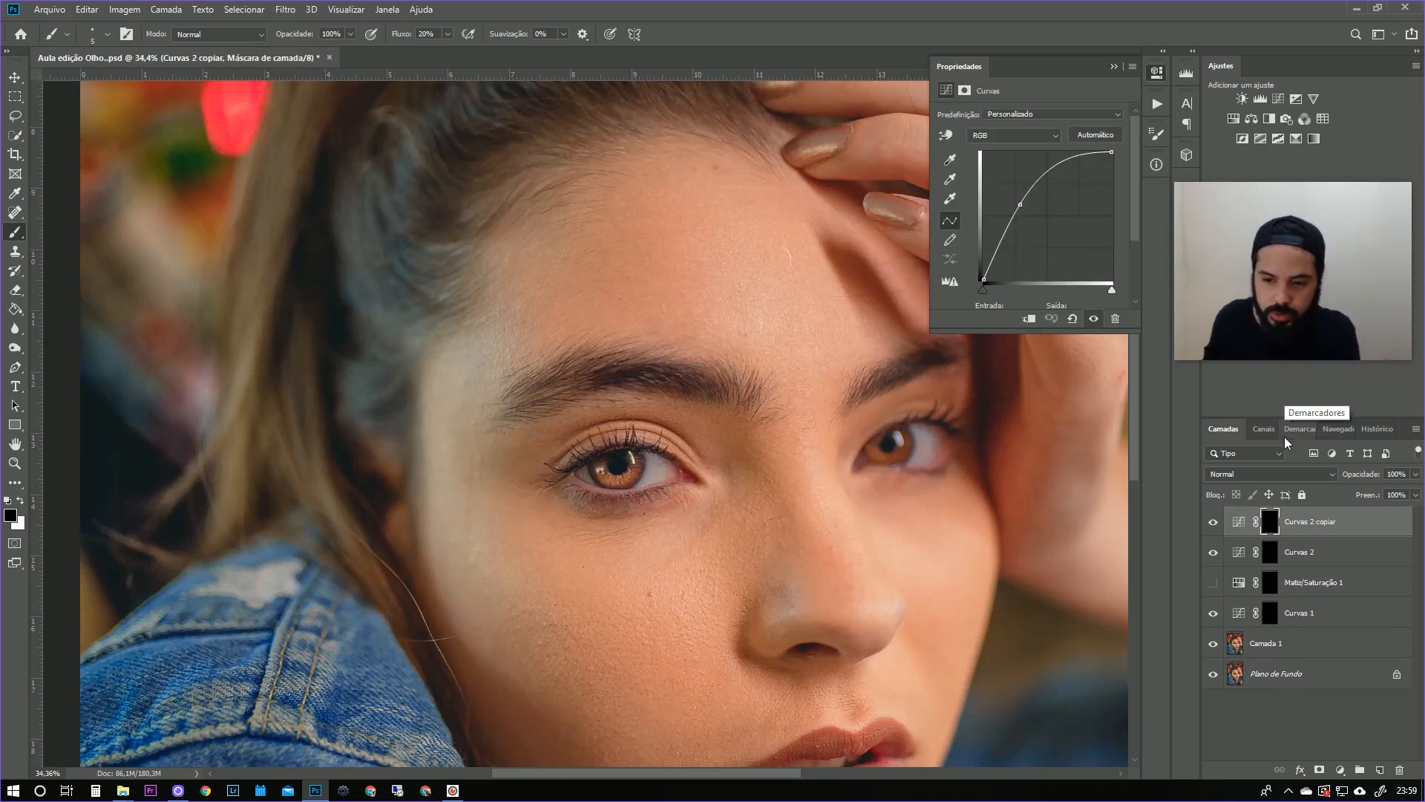
pyautogui.click(16, 79)
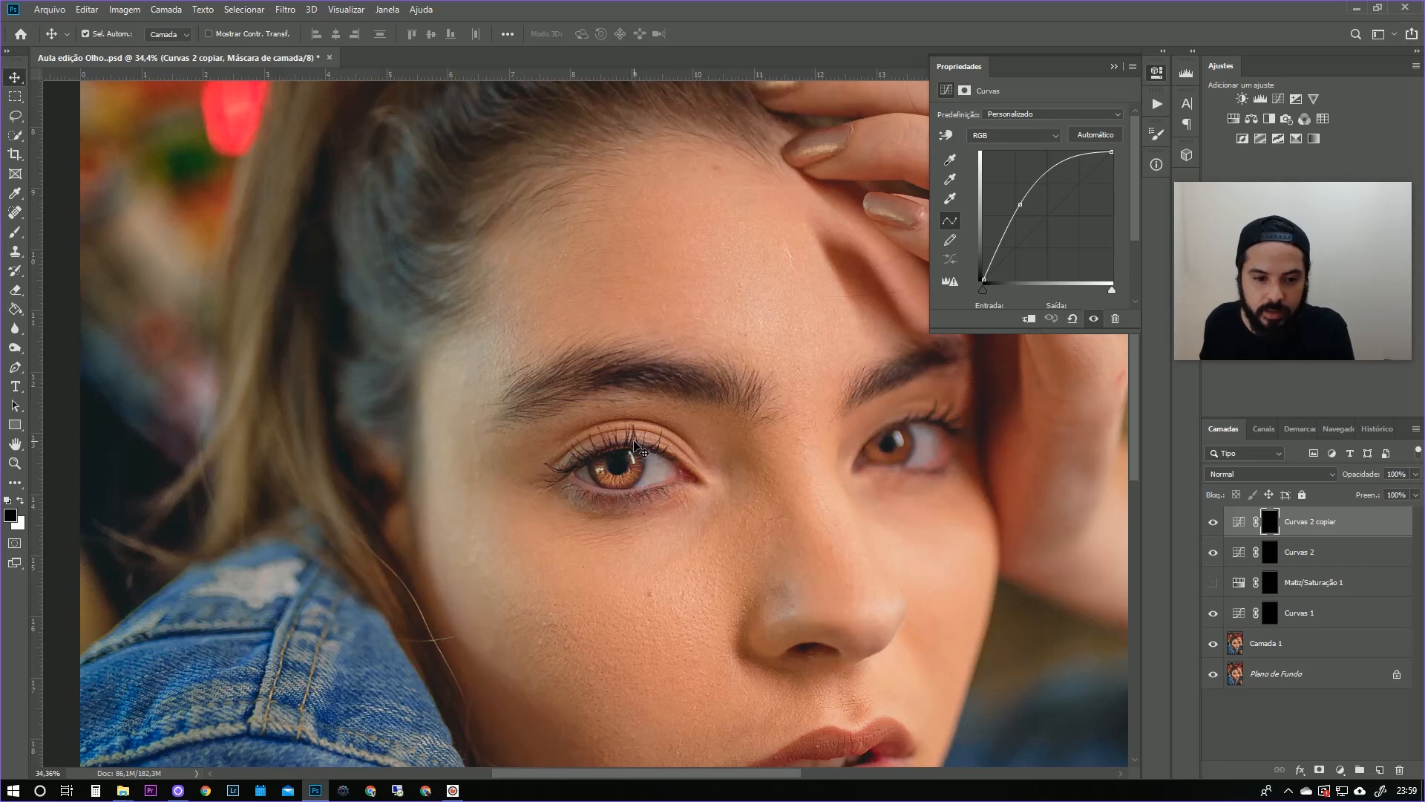
pyautogui.moveTo(637, 481); pyautogui.dragTo(864, 566)
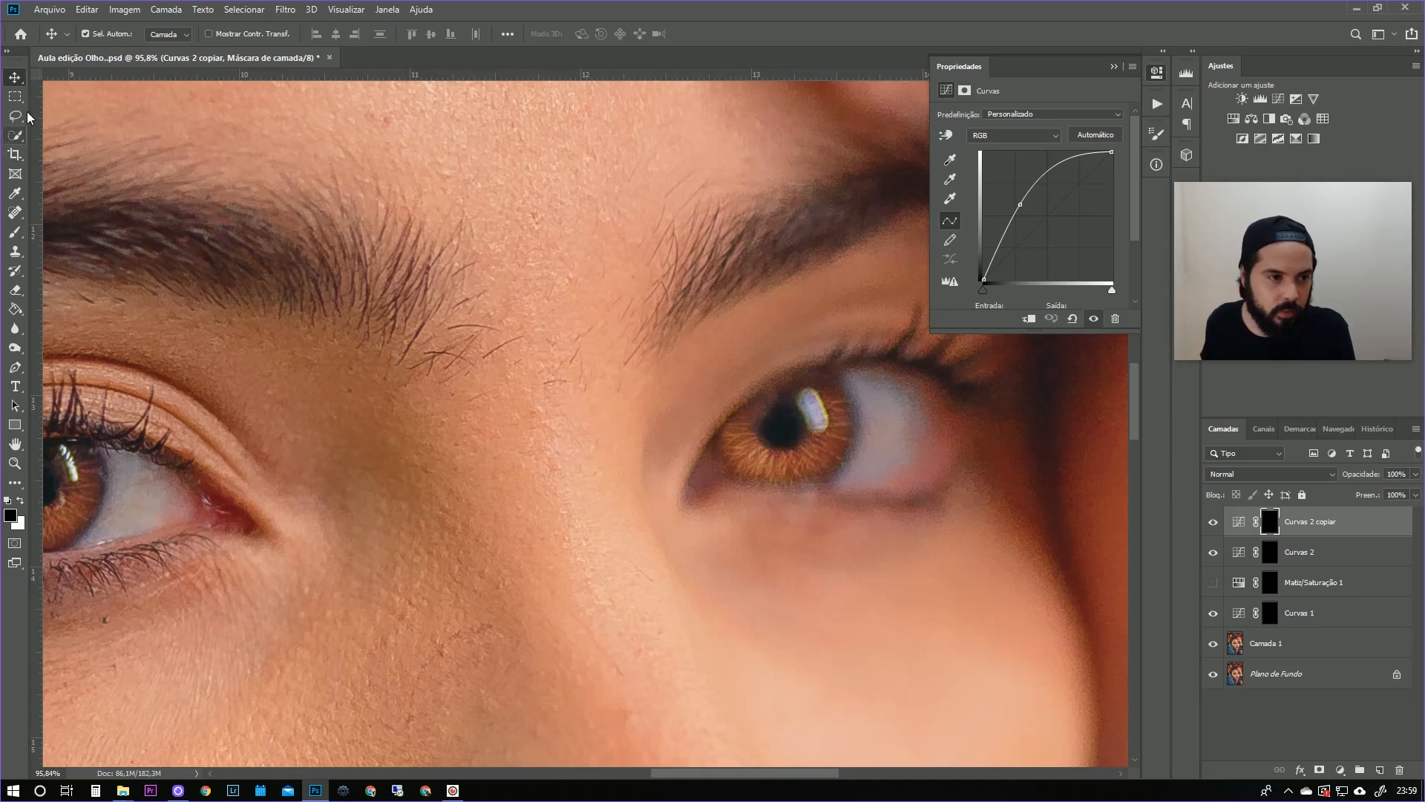
# Soften the copied pattern around the second iris by painting black on the Curvas 2 copiar mask with a soft 255 px brush.
pyautogui.click(15, 231)
pyautogui.moveTo(863, 546)
pyautogui.mouseDown()
pyautogui.moveTo(907, 547)
pyautogui.moveTo(950, 573)
pyautogui.mouseUp()
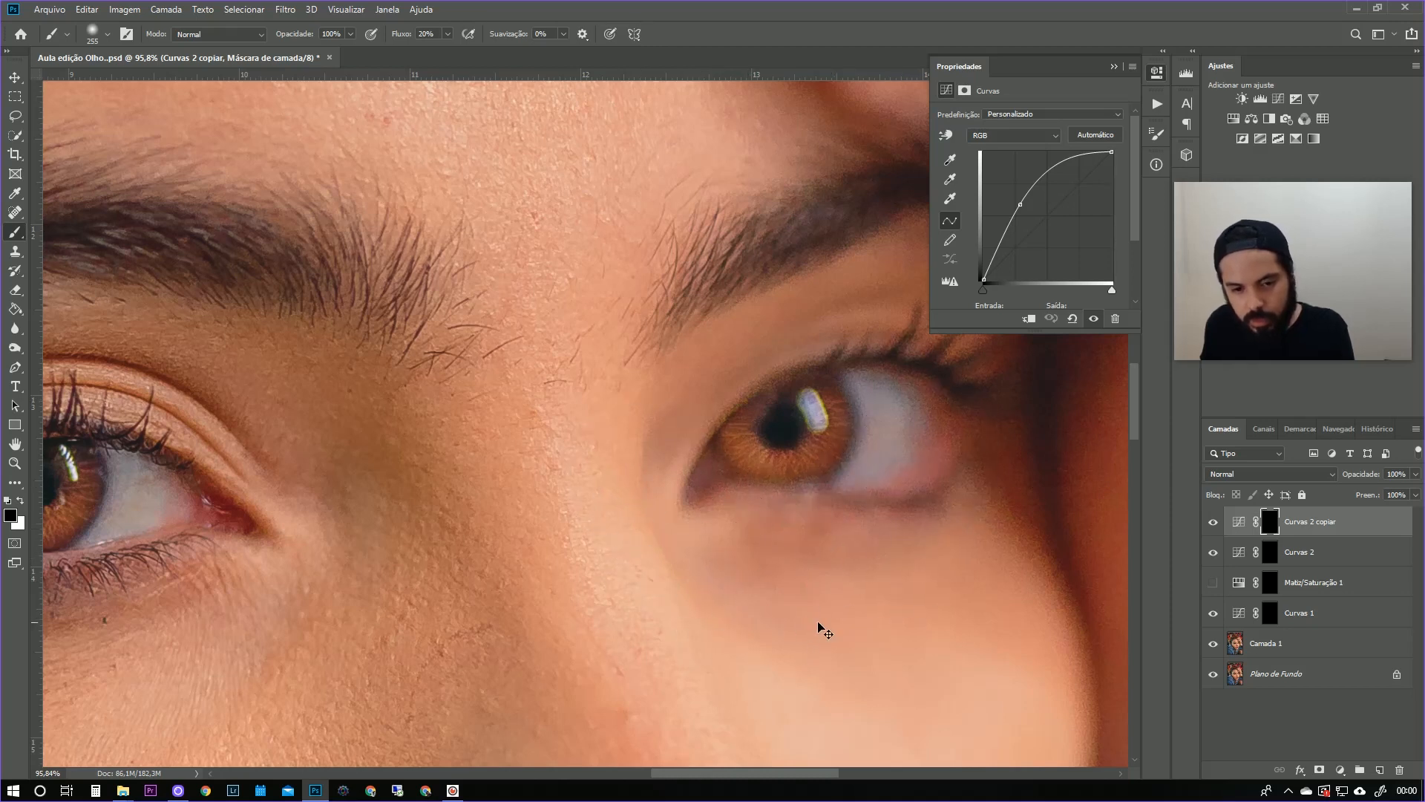
# Lower the opacity of the Curvas 2 copiar layer to about 71%.
pyautogui.scroll(-5, 818, 626)
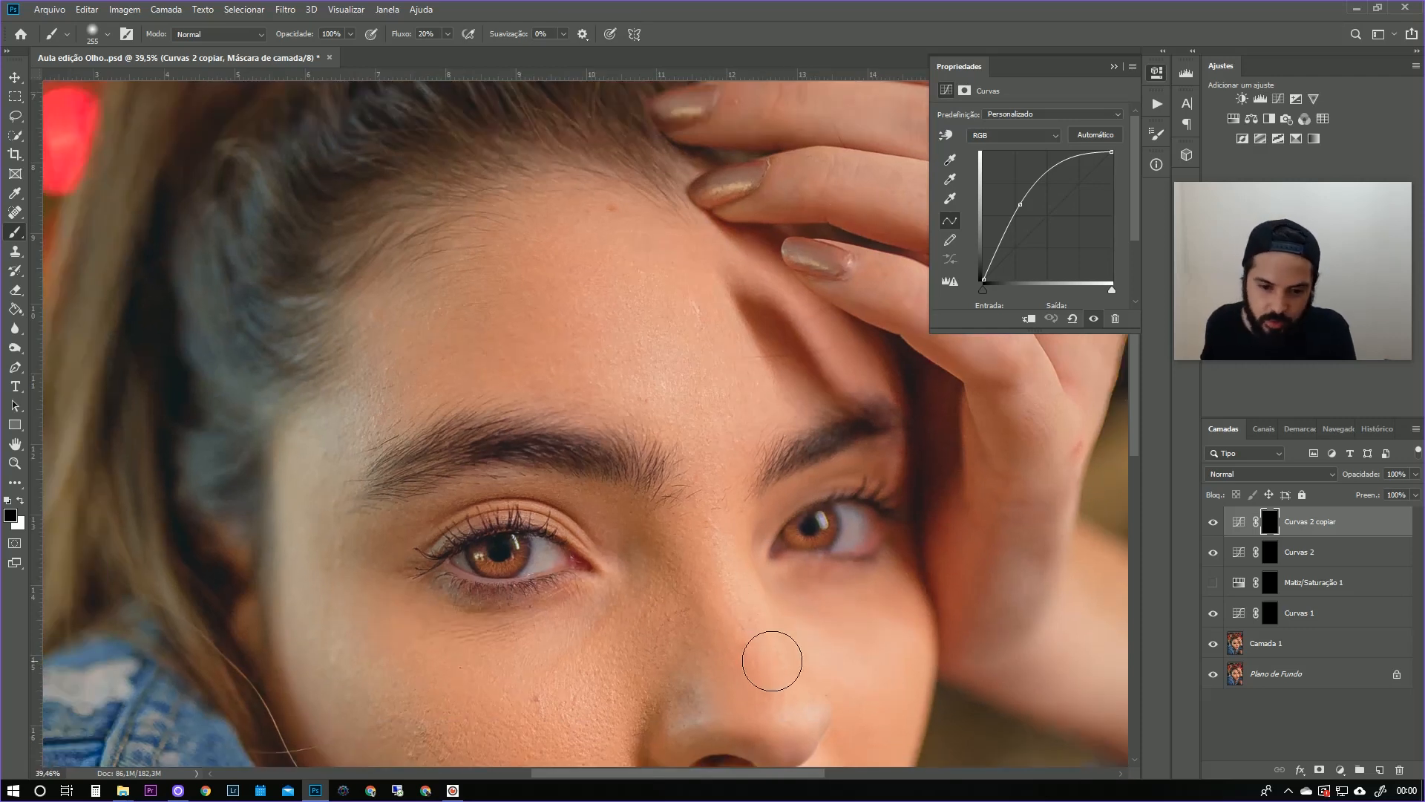
pyautogui.click(1404, 522)
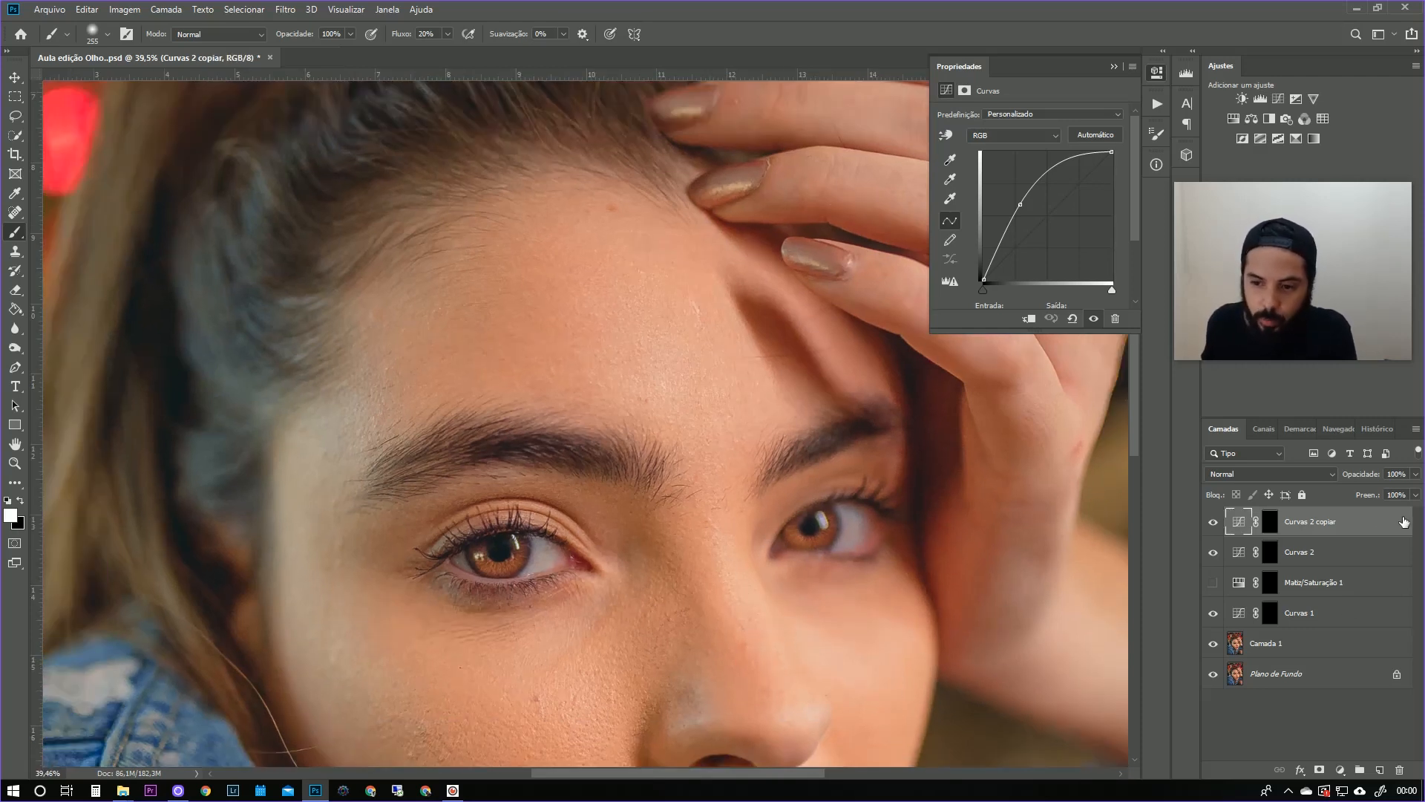
pyautogui.click(1416, 473)
pyautogui.moveTo(1405, 501); pyautogui.dragTo(1395, 497)
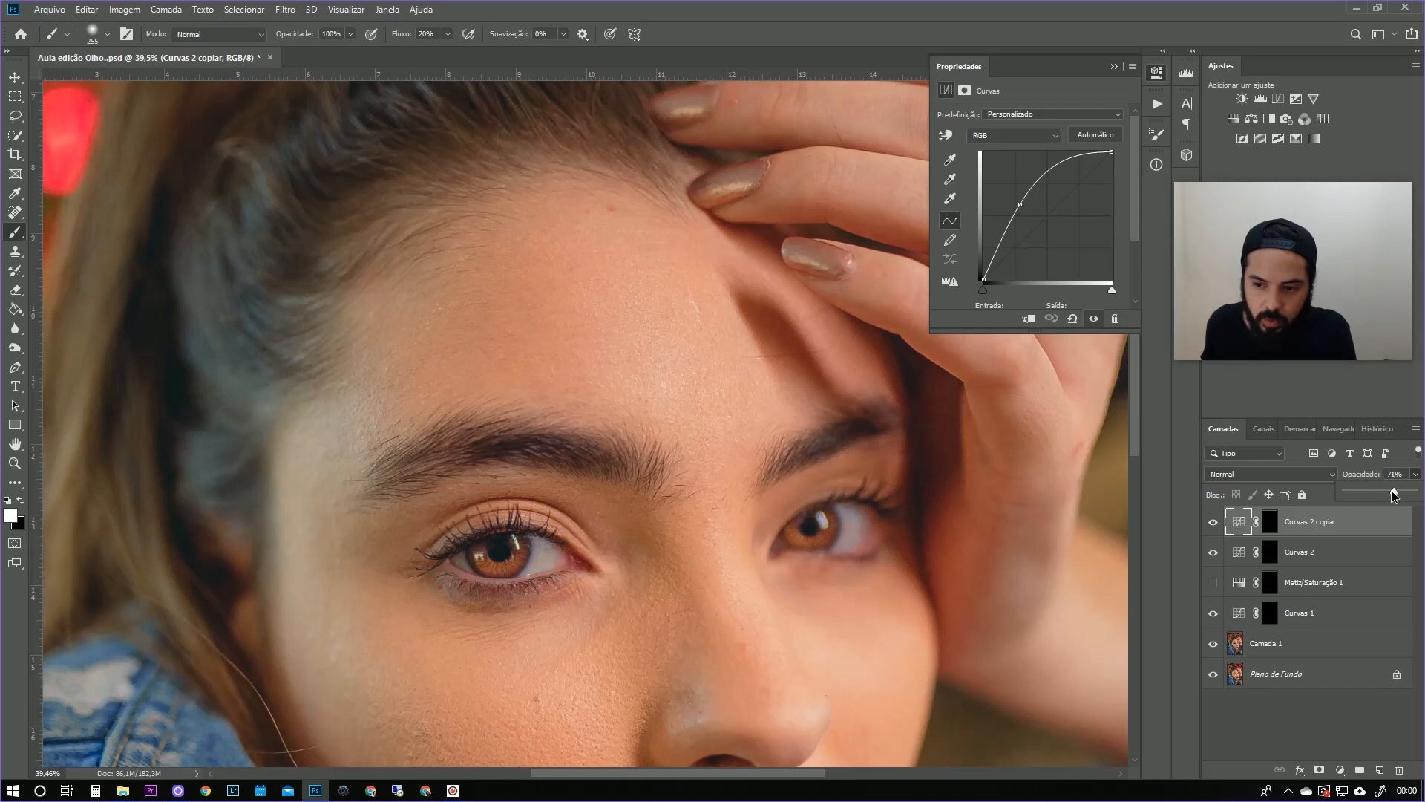
# Lower the opacity of the Curvas 2 copiar layer to 62%.
pyautogui.moveTo(1391, 492); pyautogui.dragTo(1395, 507)
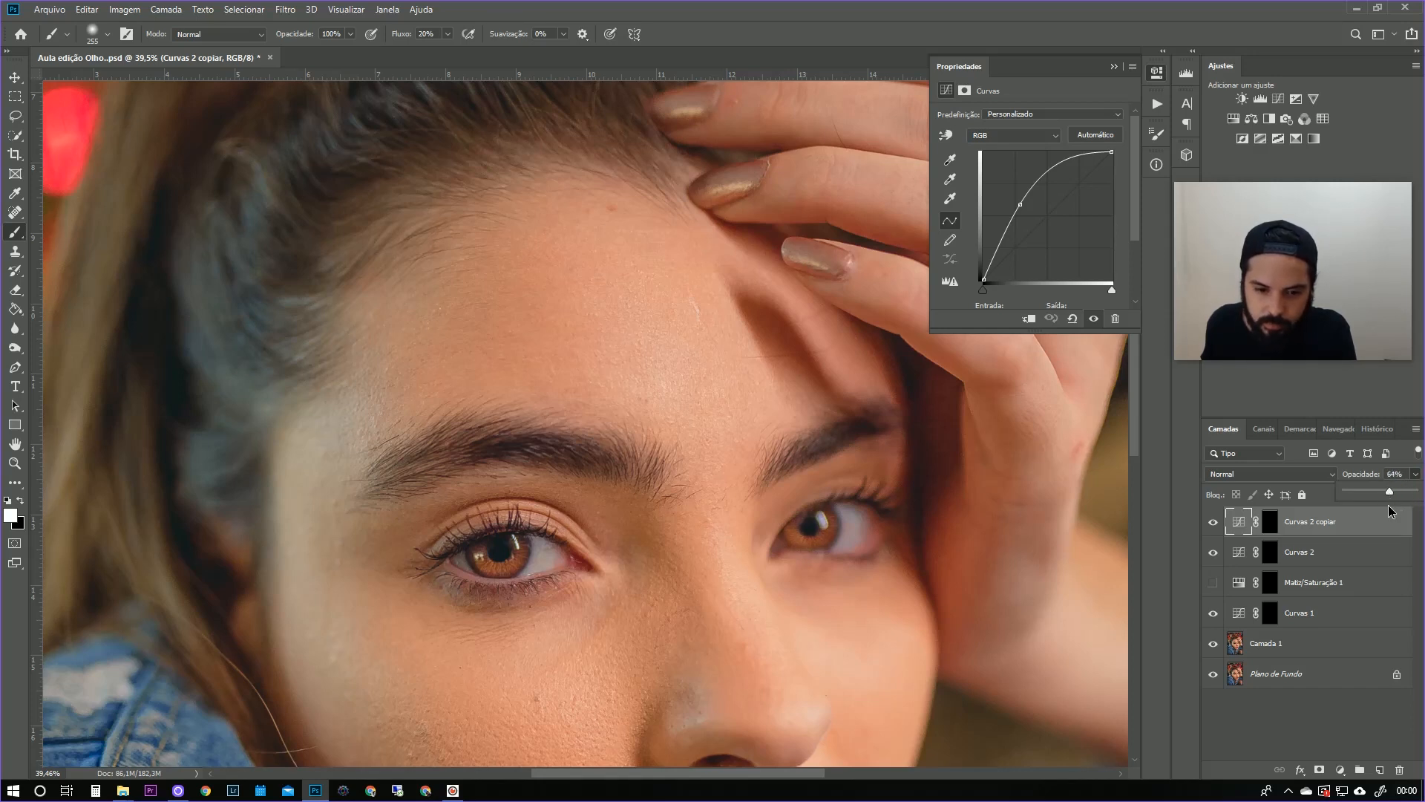
pyautogui.moveTo(981, 589); pyautogui.dragTo(933, 579)
pyautogui.moveTo(967, 687); pyautogui.dragTo(756, 487)
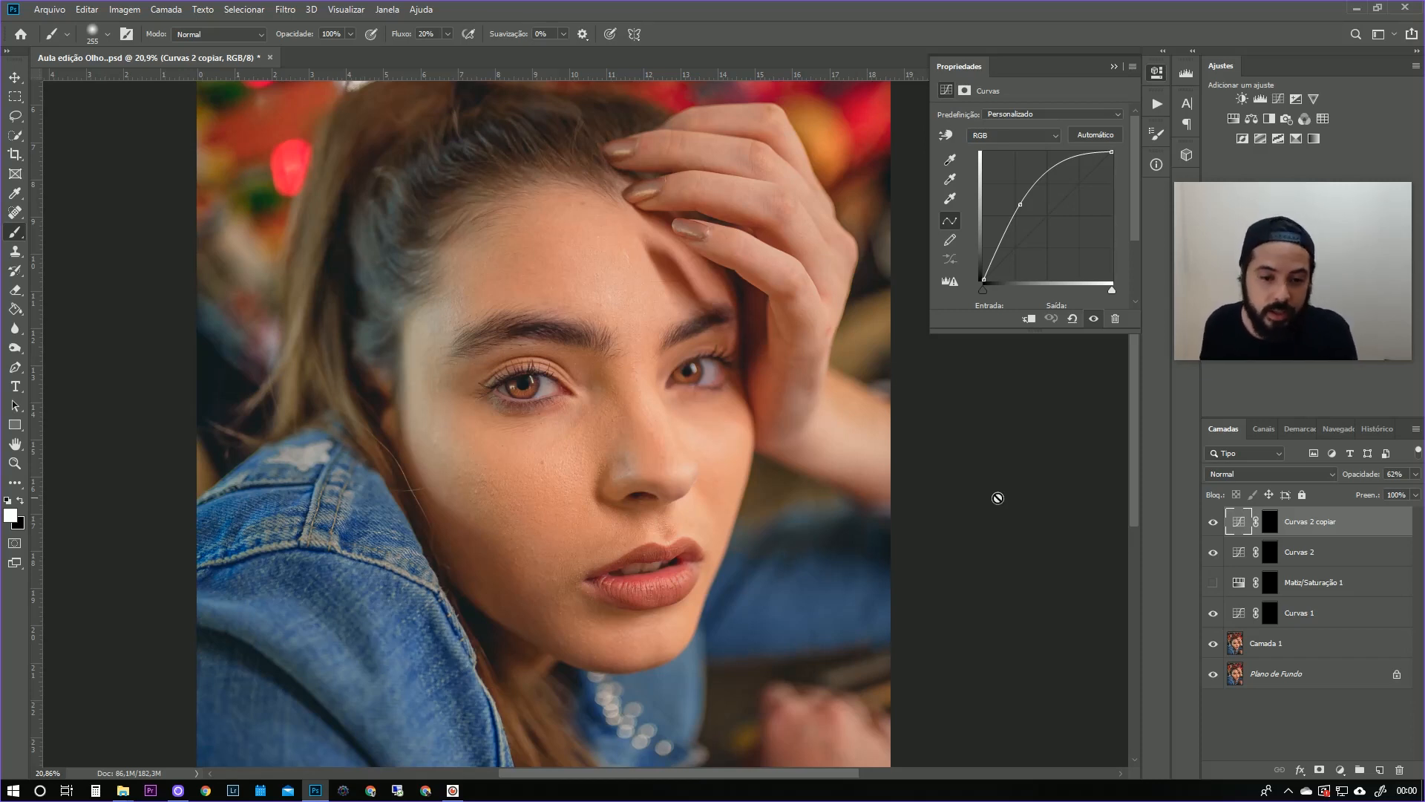
# Create a new empty layer above the Curvas 2 copiar layer.
pyautogui.click(125, 10)
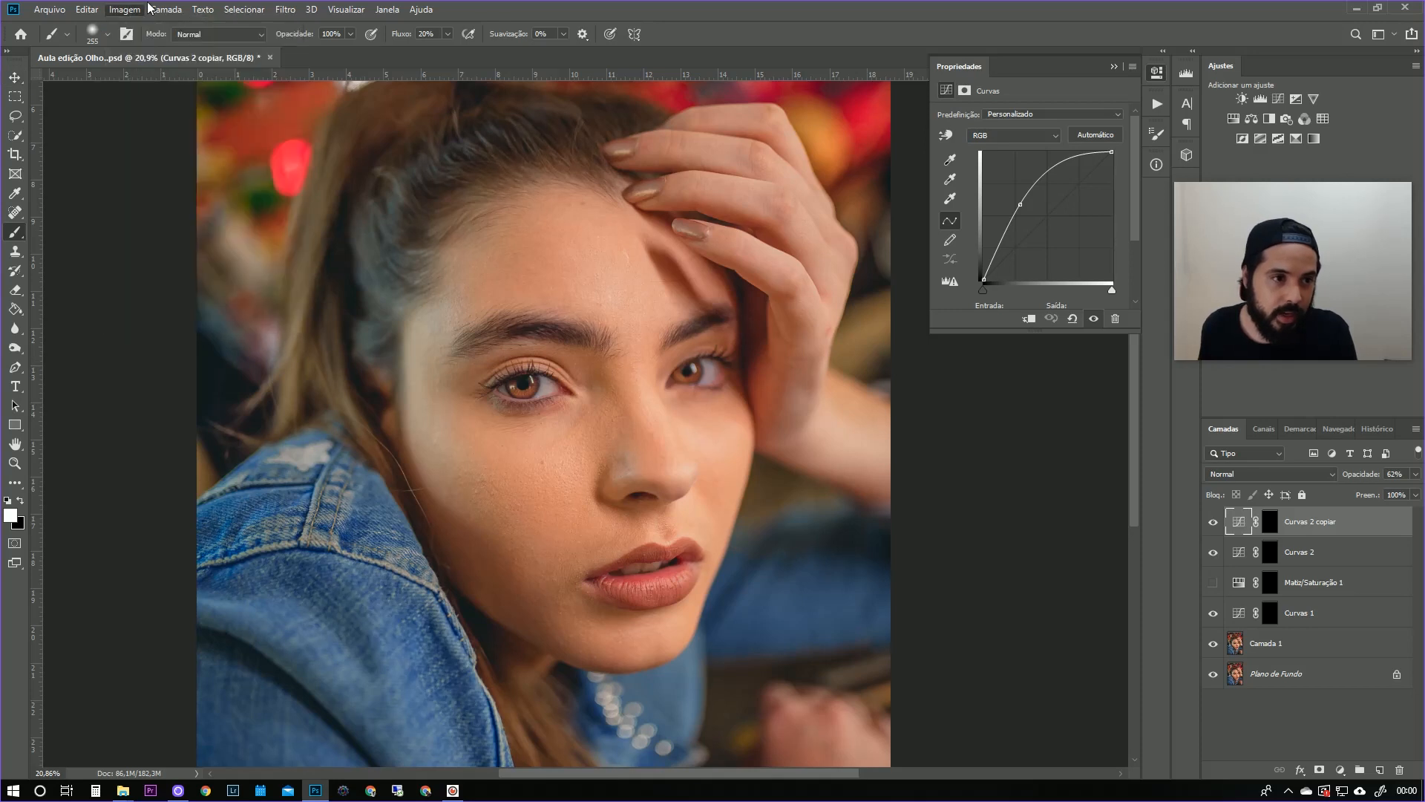
pyautogui.moveTo(165, 31)
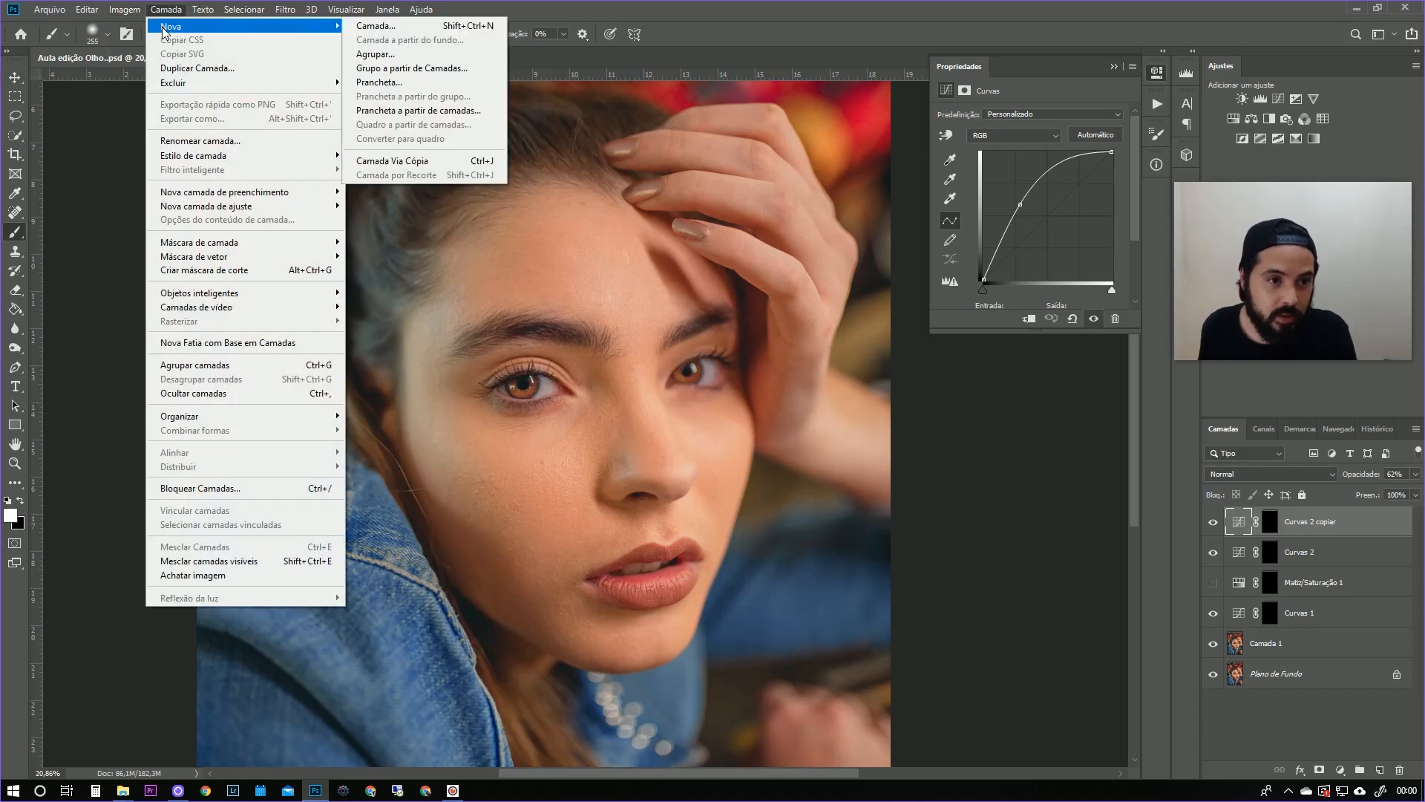
pyautogui.click(391, 32)
pyautogui.click(882, 235)
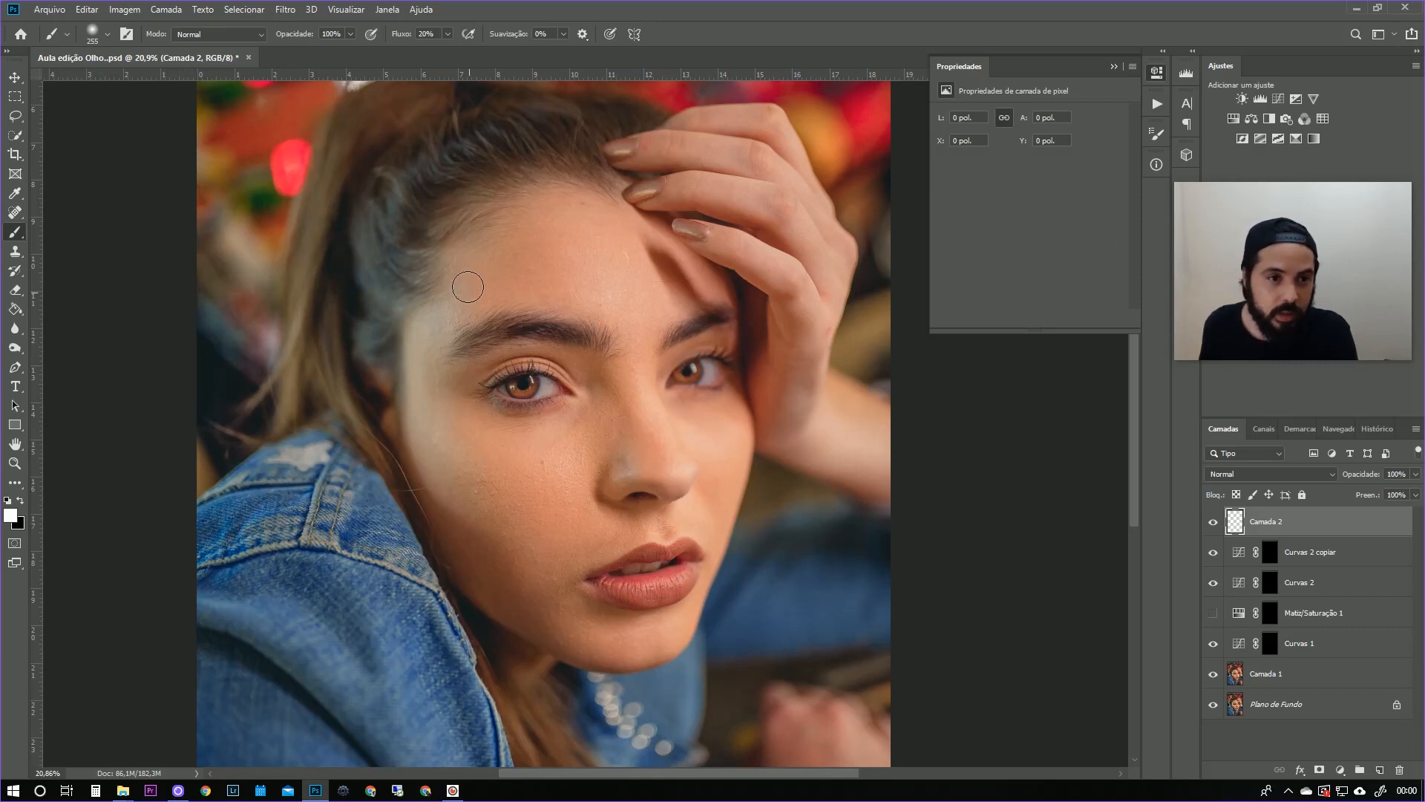
# Paint white over the first eye's upper catchlight with a 15 px brush, try black beside it, and undo the black strokes.
pyautogui.moveTo(487, 350); pyautogui.dragTo(576, 360)
pyautogui.moveTo(636, 543); pyautogui.dragTo(395, 351)
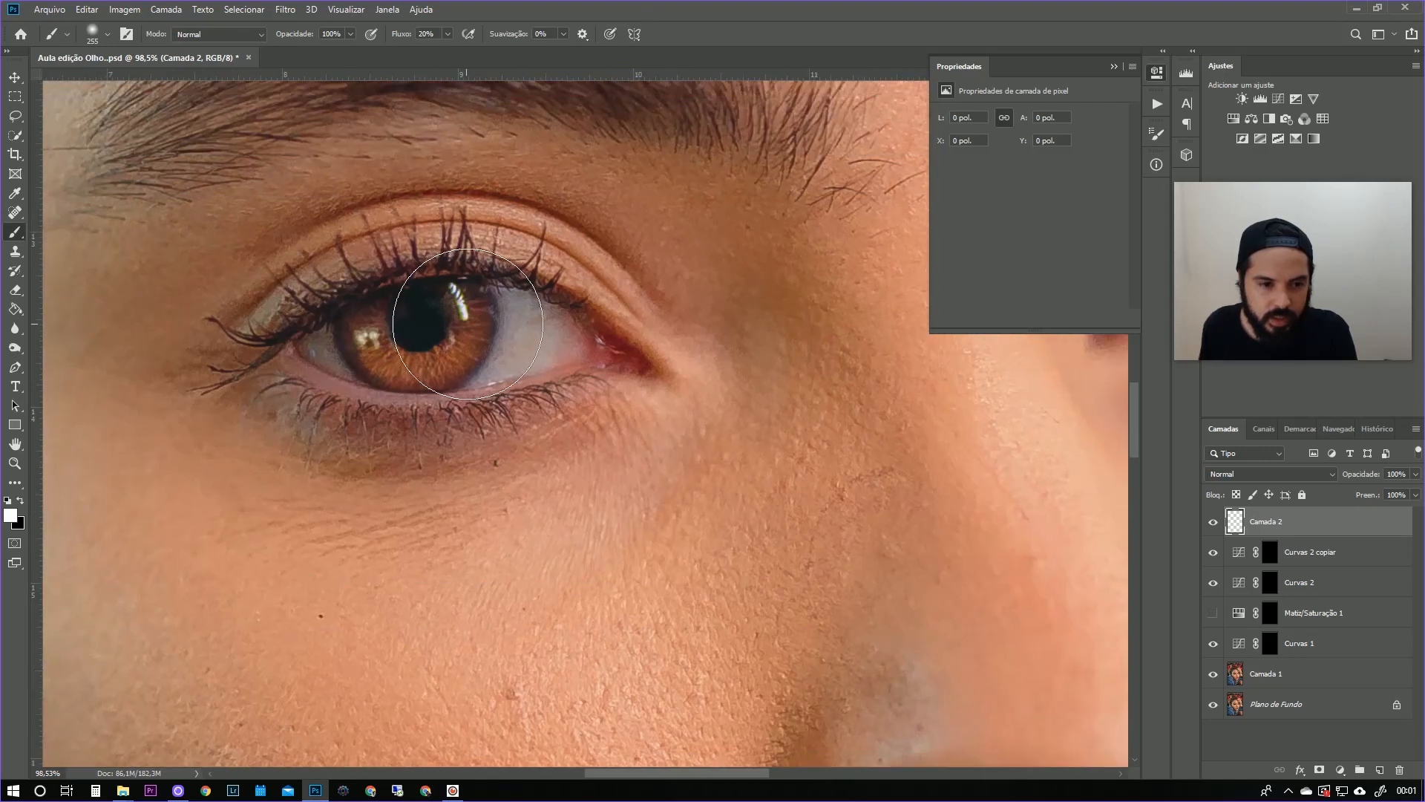
pyautogui.moveTo(469, 302)
pyautogui.mouseDown()
pyautogui.moveTo(500, 293)
pyautogui.moveTo(352, 344)
pyautogui.moveTo(457, 313)
pyautogui.moveTo(446, 269)
pyautogui.mouseUp()
pyautogui.hotkey('ctrl', 'z')
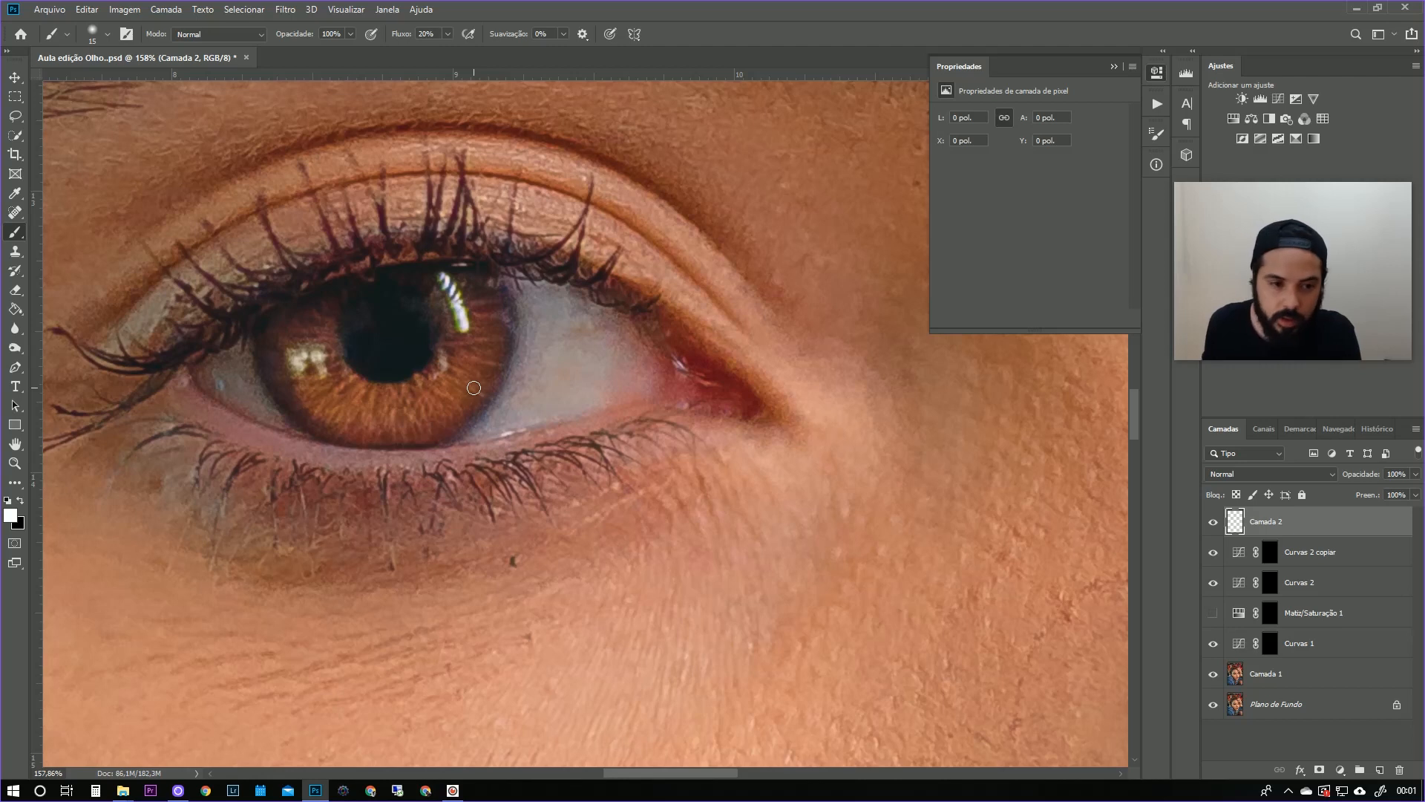
pyautogui.moveTo(458, 314)
pyautogui.mouseDown()
pyautogui.moveTo(442, 276)
pyautogui.moveTo(466, 305)
pyautogui.moveTo(453, 294)
pyautogui.moveTo(477, 304)
pyautogui.moveTo(473, 292)
pyautogui.mouseUp()
pyautogui.press('x')
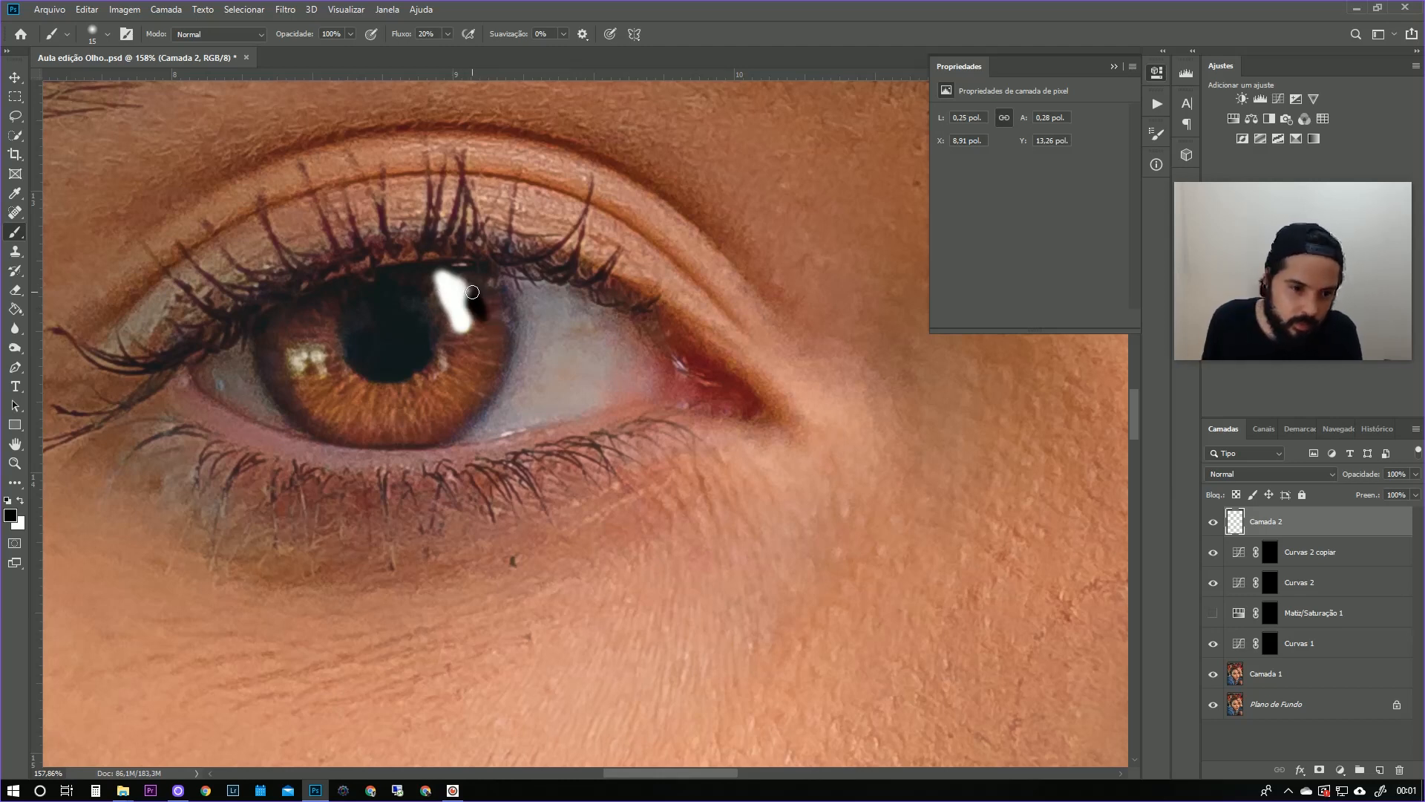
pyautogui.hotkey('ctrl', 'z')
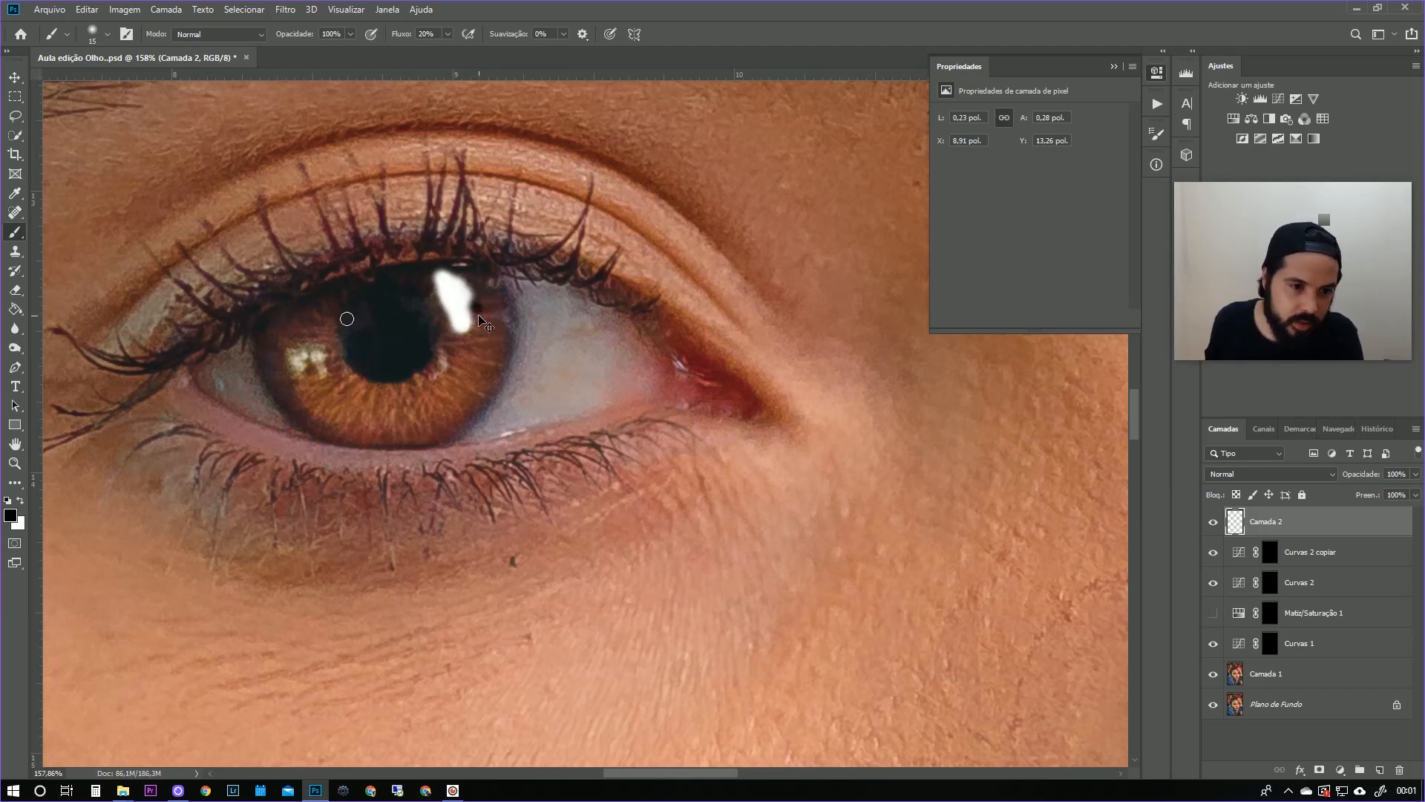
pyautogui.hotkey('ctrl', 'z')
# Erase the white paint over the upper catchlight on Camada 2 with a soft 138 px eraser.
pyautogui.press('e')
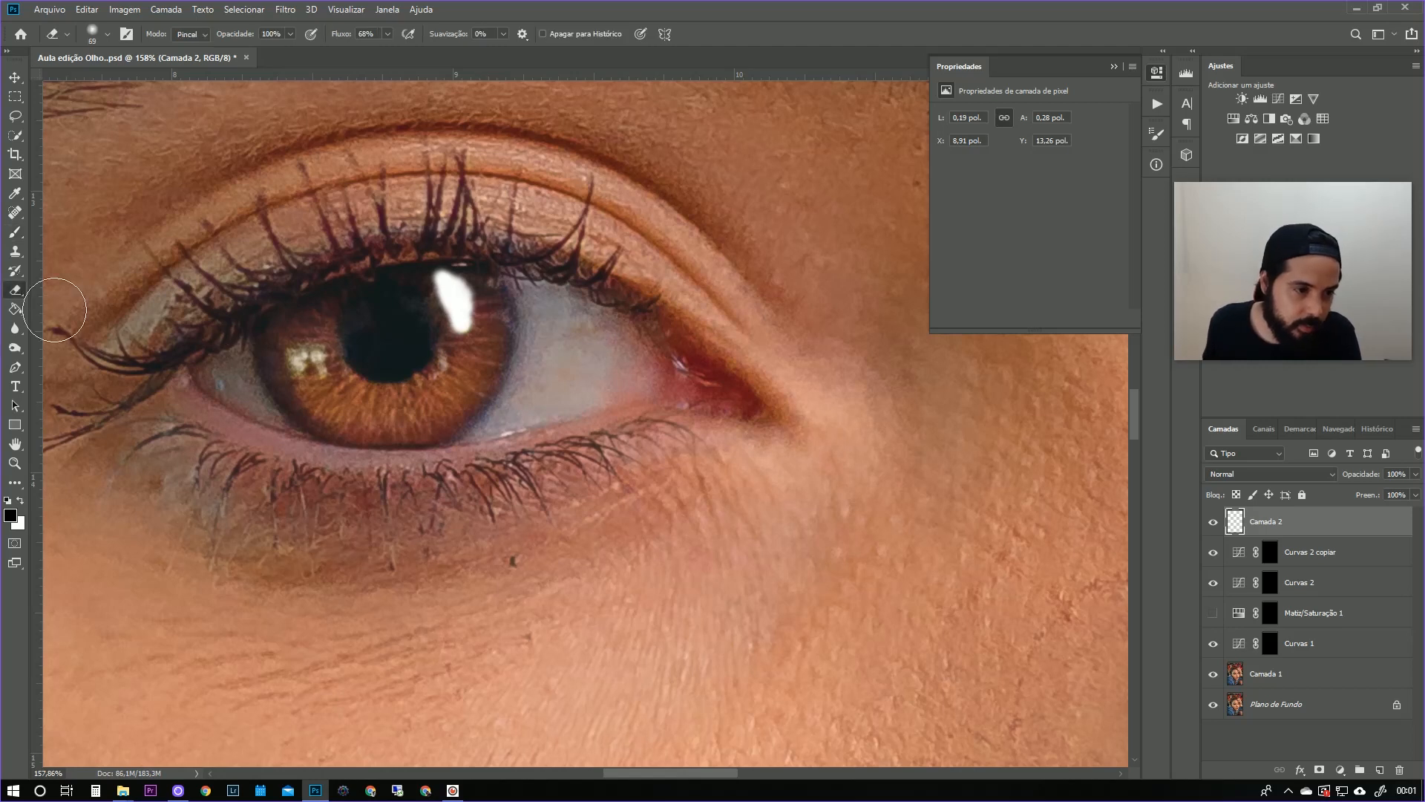
pyautogui.keyDown('alt'); pyautogui.moveTo(553, 268); pyautogui.dragTo(603, 270); pyautogui.keyUp('alt')
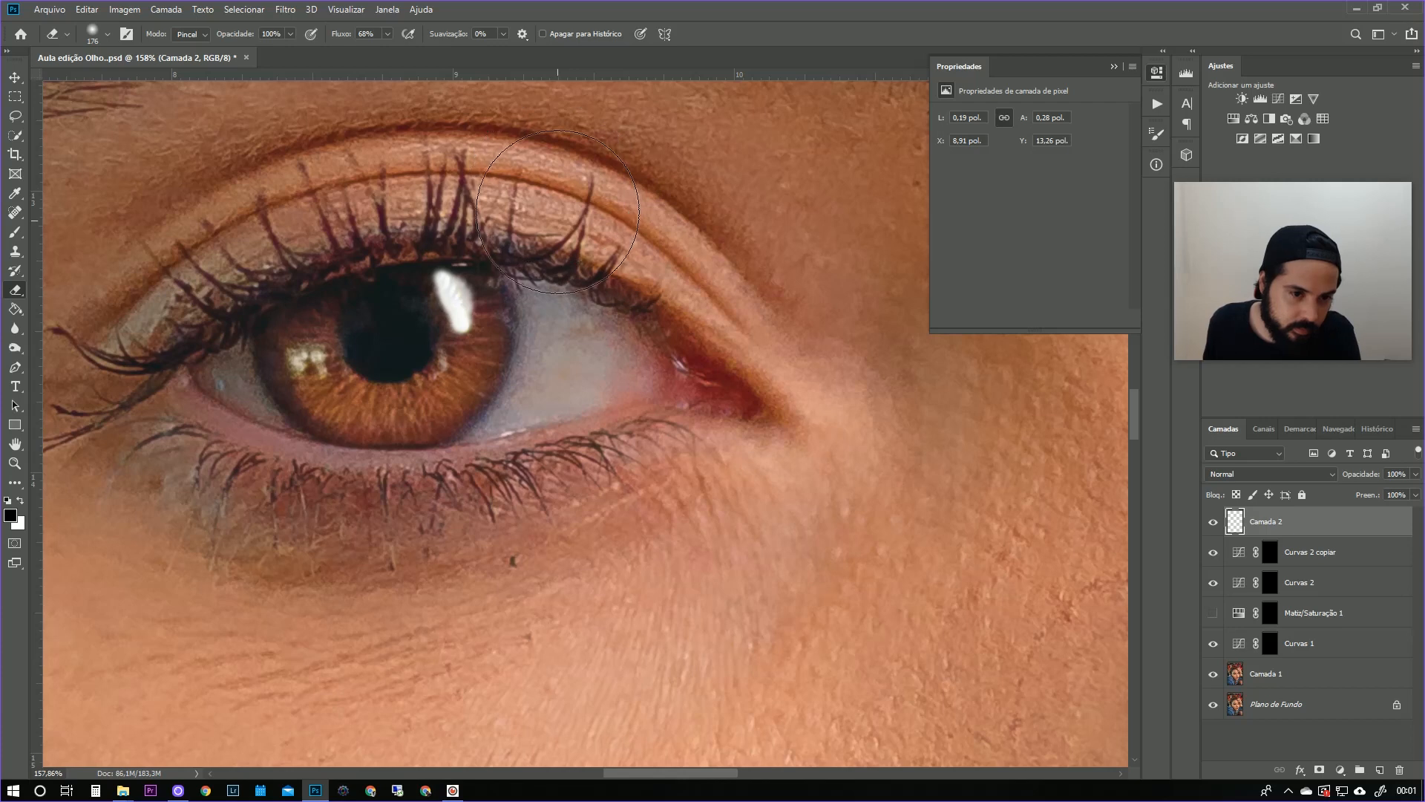
pyautogui.moveTo(578, 254); pyautogui.dragTo(561, 252)
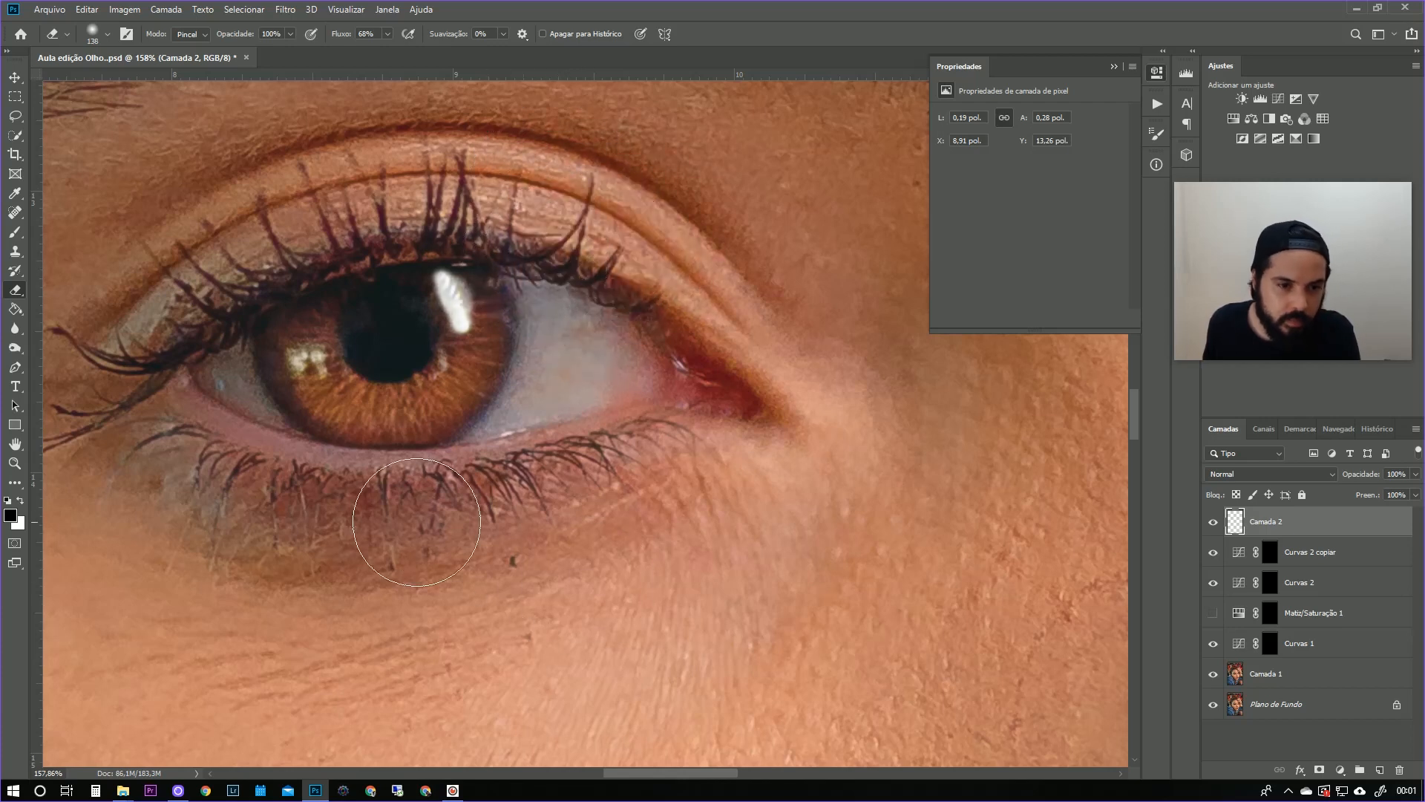
pyautogui.moveTo(390, 336)
pyautogui.mouseDown()
pyautogui.moveTo(446, 285)
pyautogui.moveTo(492, 280)
pyautogui.moveTo(486, 308)
pyautogui.mouseUp()
# Repaint the first eye's upper catchlight solid white on Camada 2 with a soft 15 px brush.
pyautogui.press('b')
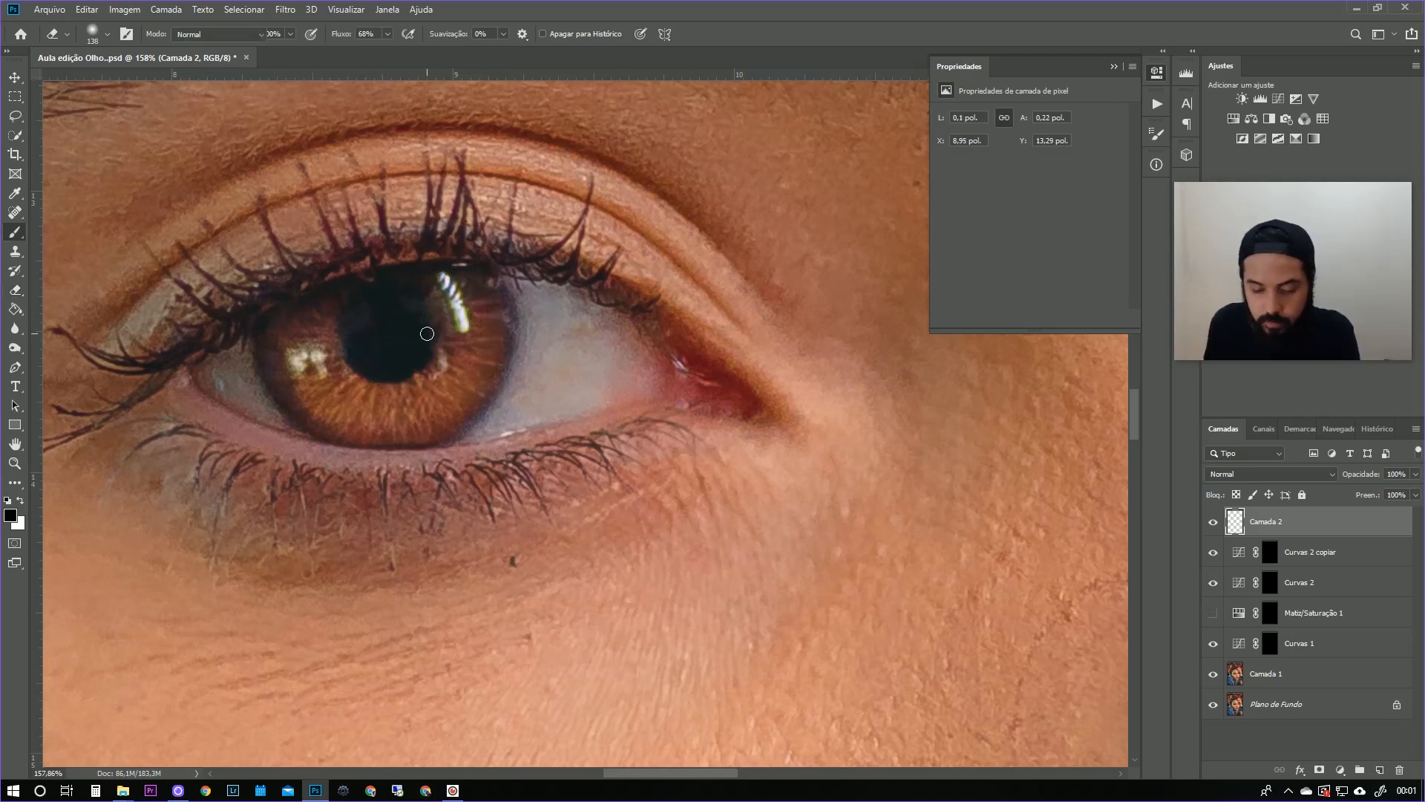
pyautogui.scroll(3, 468, 320)
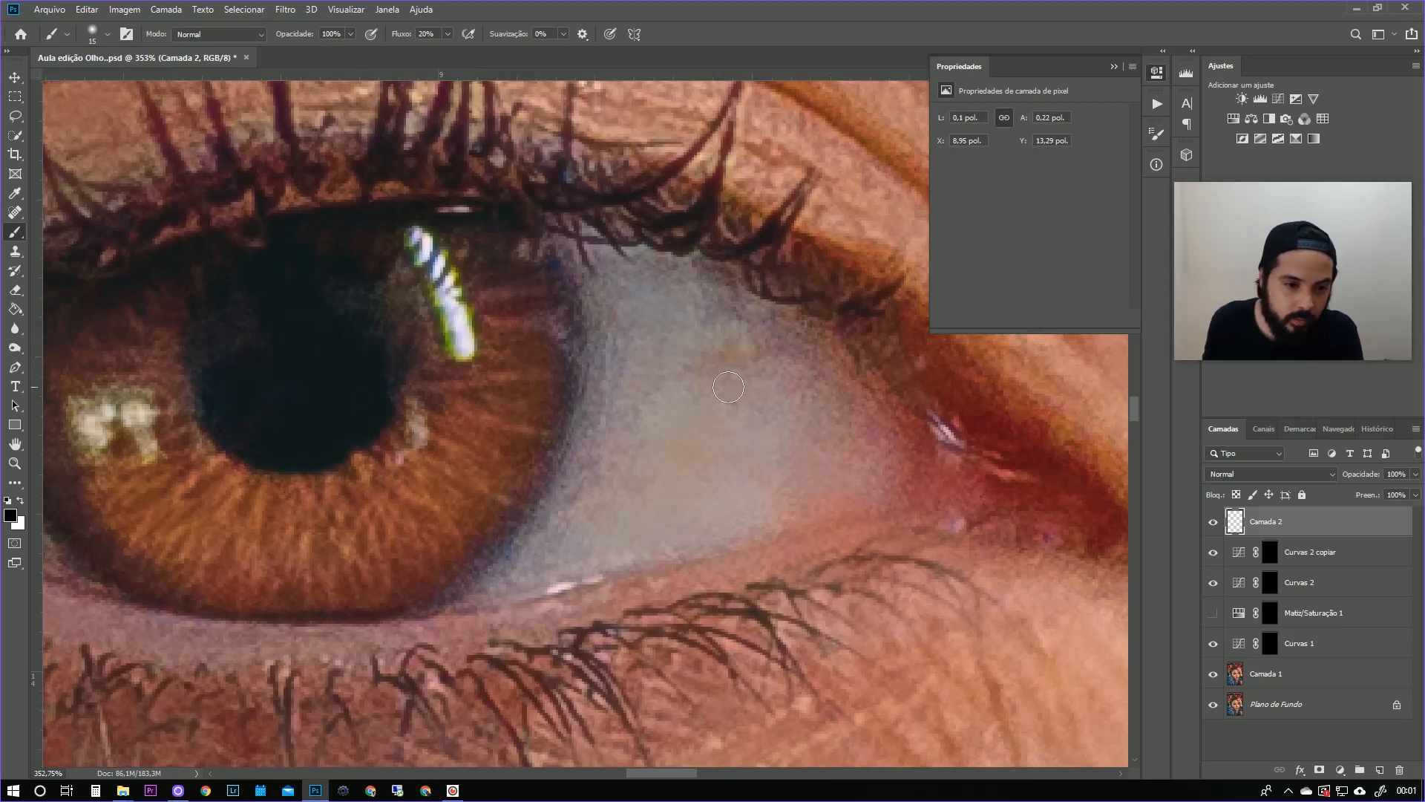
pyautogui.moveTo(461, 337); pyautogui.dragTo(464, 337)
pyautogui.hotkey('ctrl', 'z')
pyautogui.press('x')
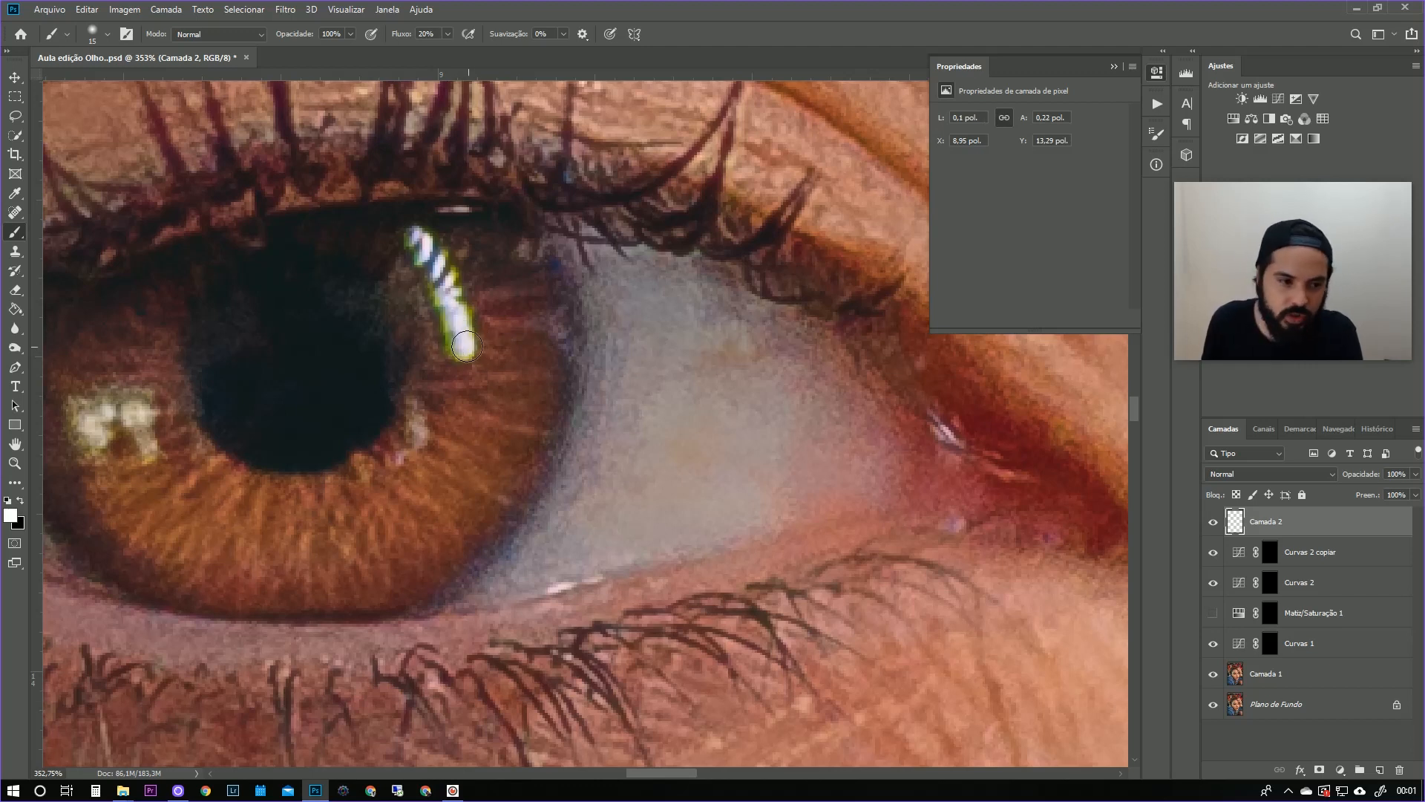
pyautogui.moveTo(457, 338)
pyautogui.mouseDown()
pyautogui.moveTo(438, 275)
pyautogui.moveTo(453, 281)
pyautogui.moveTo(423, 238)
pyautogui.moveTo(470, 320)
pyautogui.moveTo(466, 302)
pyautogui.moveTo(463, 332)
pyautogui.moveTo(417, 269)
pyautogui.moveTo(449, 236)
pyautogui.mouseUp()
# Paint the smaller reflections on both sides of the first eye's pupil white on Camada 2.
pyautogui.moveTo(687, 525); pyautogui.dragTo(814, 388)
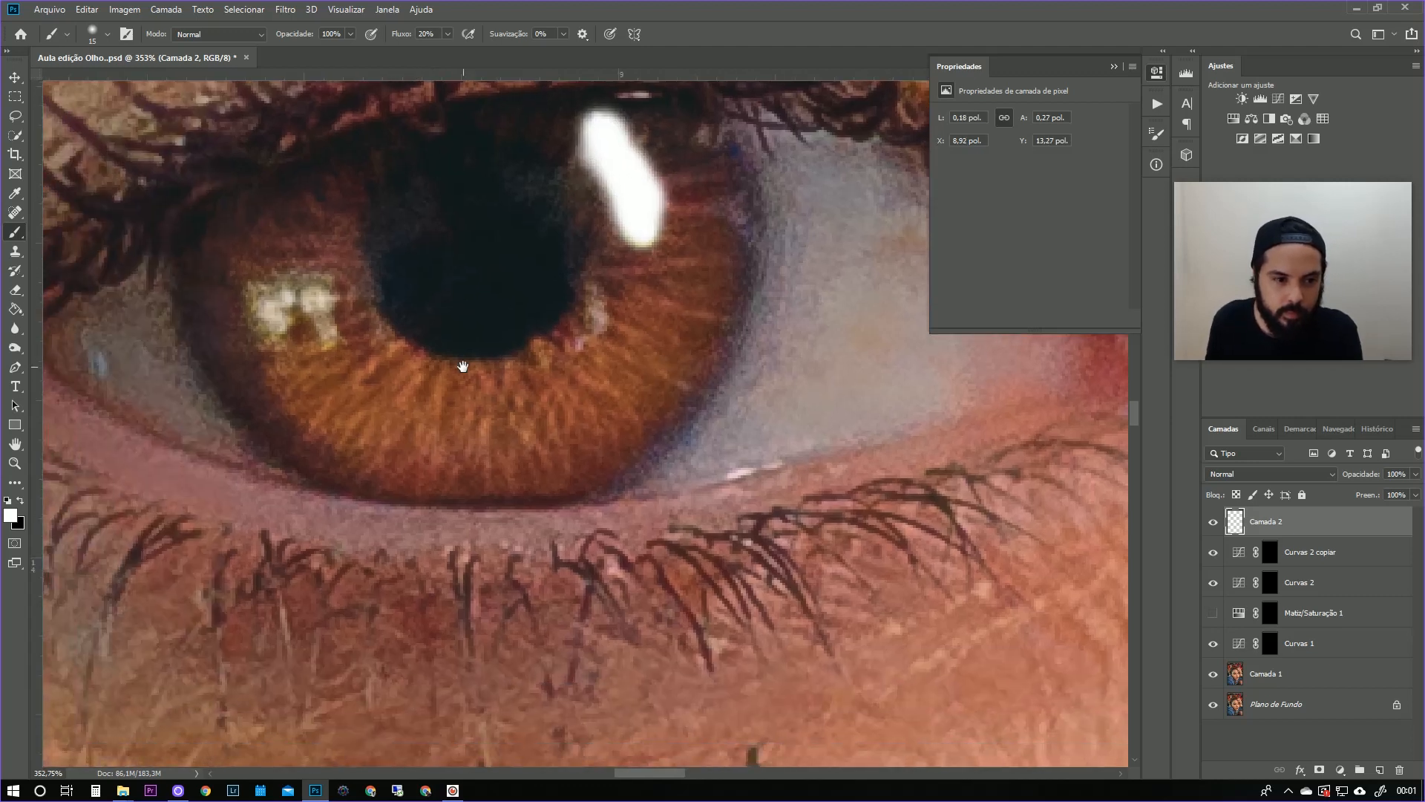
pyautogui.moveTo(470, 363); pyautogui.dragTo(598, 355)
pyautogui.moveTo(446, 296)
pyautogui.mouseDown()
pyautogui.moveTo(458, 335)
pyautogui.moveTo(444, 276)
pyautogui.moveTo(397, 330)
pyautogui.moveTo(394, 290)
pyautogui.moveTo(418, 274)
pyautogui.moveTo(411, 337)
pyautogui.mouseUp()
pyautogui.moveTo(733, 301)
pyautogui.mouseDown()
pyautogui.moveTo(713, 329)
pyautogui.moveTo(733, 318)
pyautogui.moveTo(649, 372)
pyautogui.moveTo(695, 339)
pyautogui.mouseUp()
# Paint white over the reflections in the second eye on Camada 2 with a soft 32 px brush.
pyautogui.moveTo(1059, 417); pyautogui.dragTo(817, 461)
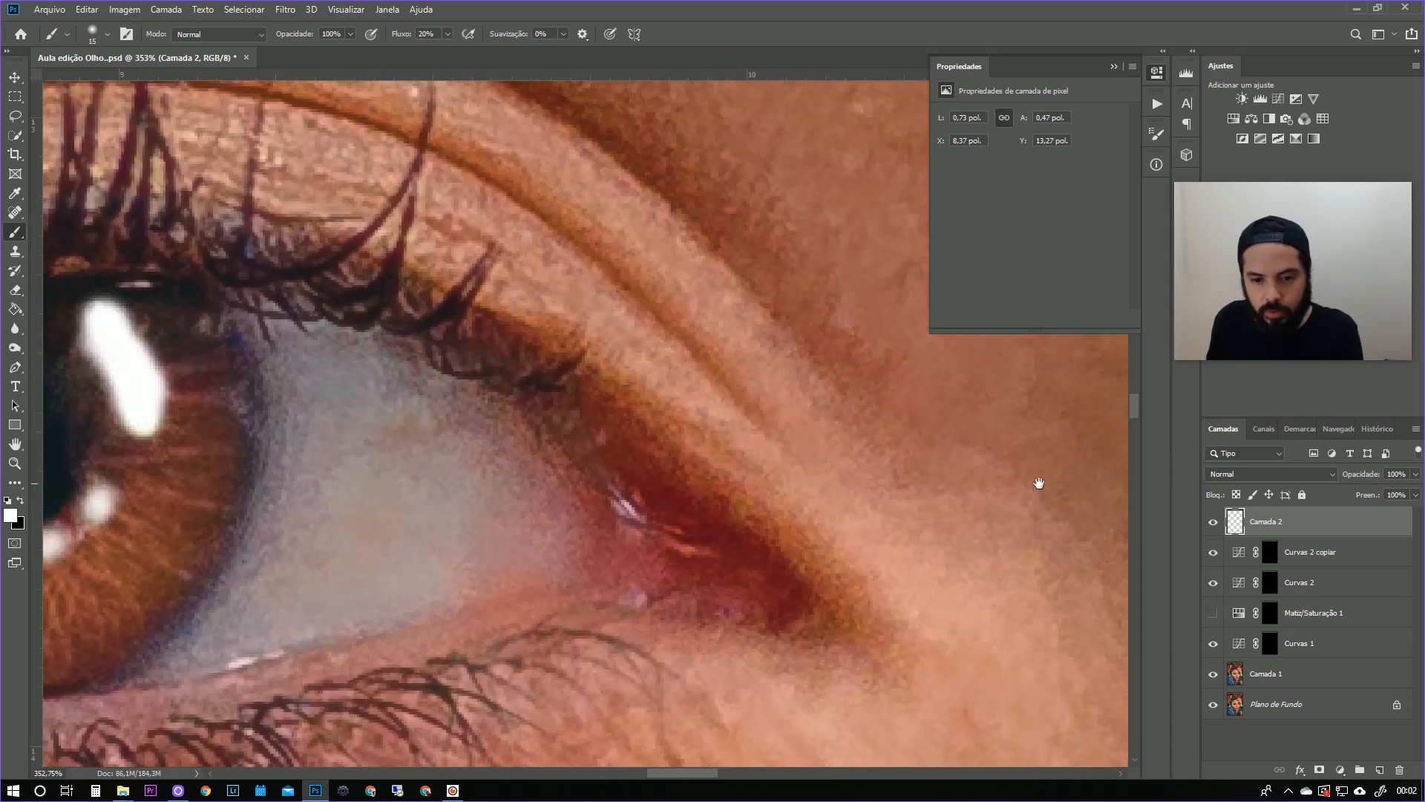
pyautogui.moveTo(1031, 485); pyautogui.dragTo(710, 455)
pyautogui.moveTo(1075, 487); pyautogui.dragTo(970, 493)
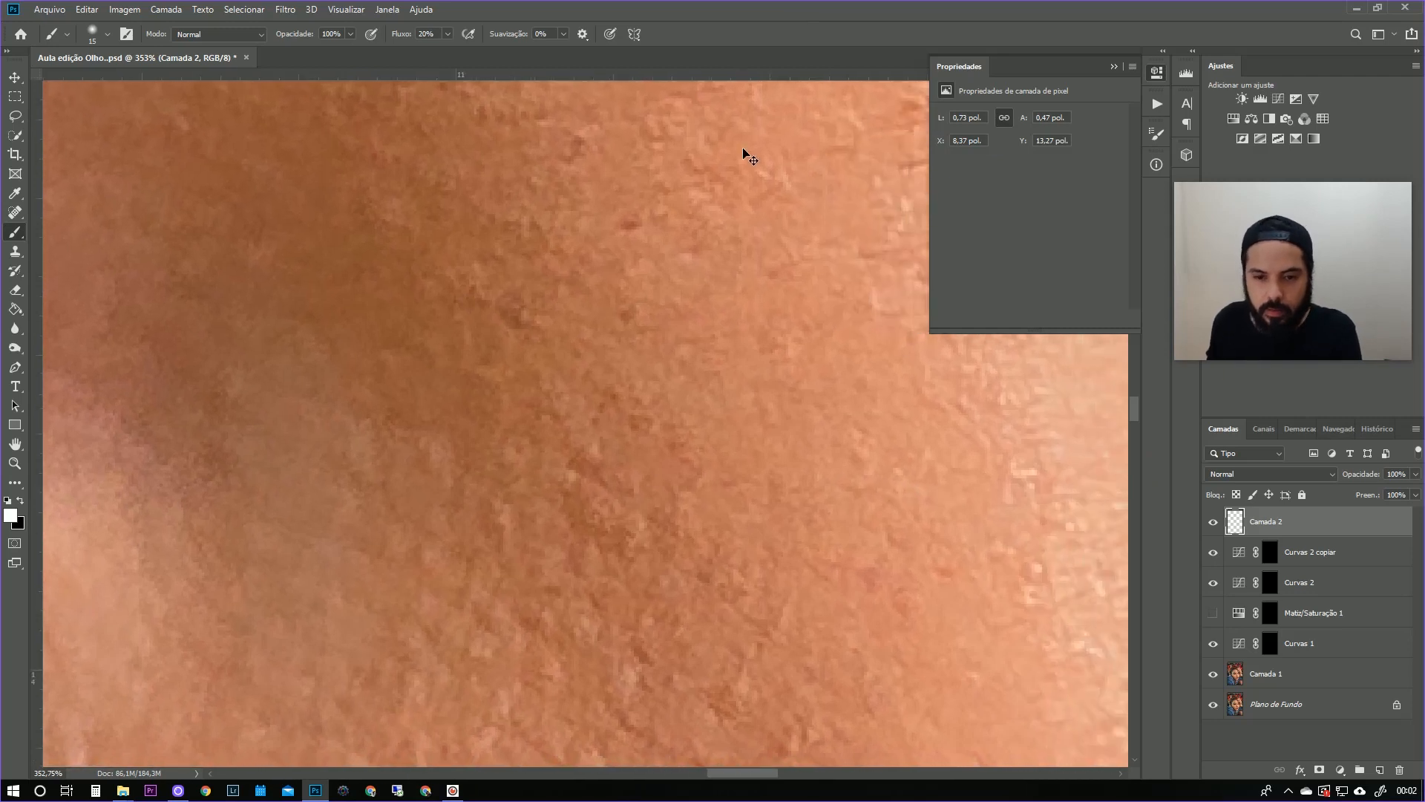
pyautogui.moveTo(811, 494); pyautogui.dragTo(638, 494)
pyautogui.moveTo(942, 492); pyautogui.dragTo(618, 553)
pyautogui.moveTo(692, 469)
pyautogui.mouseDown()
pyautogui.moveTo(772, 503)
pyautogui.moveTo(725, 510)
pyautogui.moveTo(729, 553)
pyautogui.moveTo(703, 483)
pyautogui.moveTo(689, 488)
pyautogui.mouseUp()
pyautogui.moveTo(821, 561); pyautogui.dragTo(719, 621)
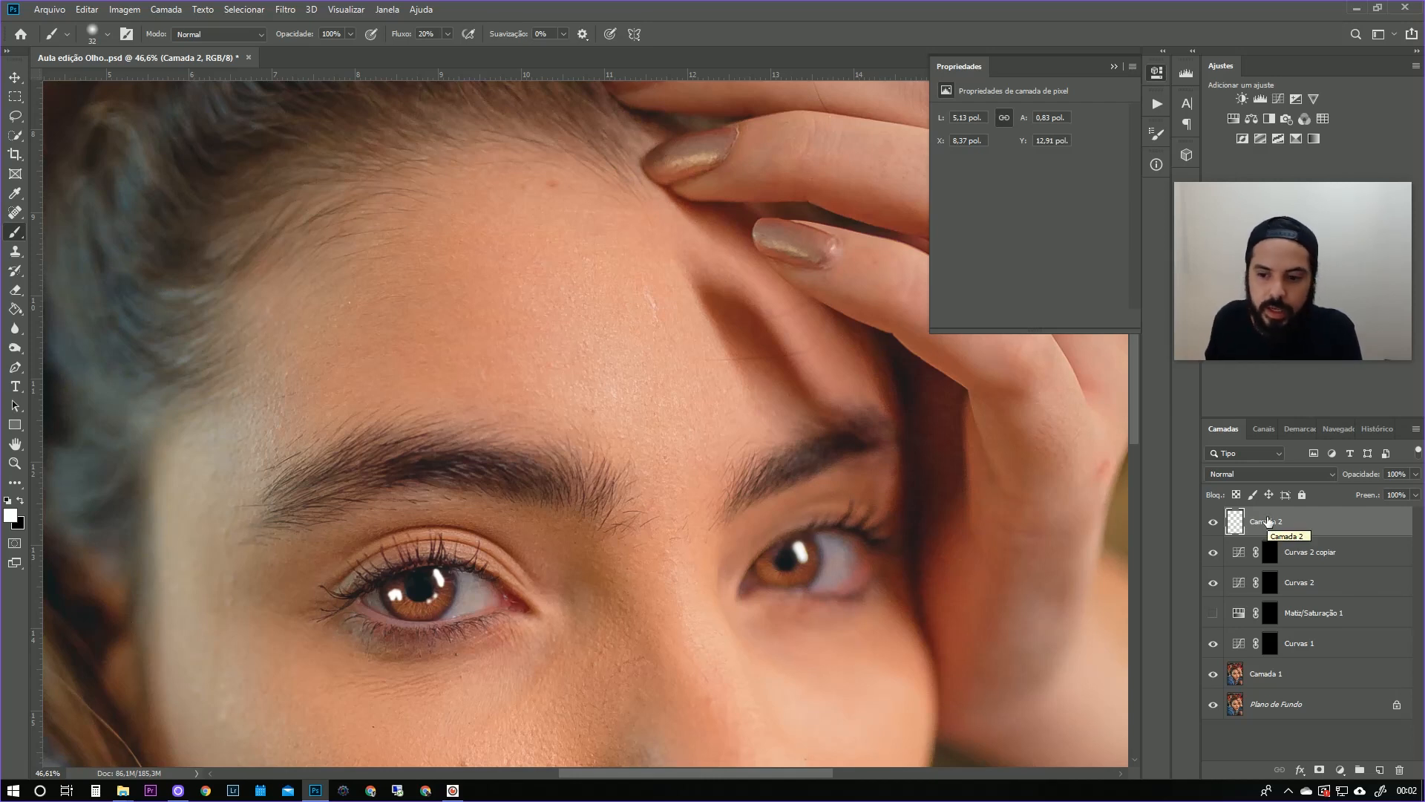
# Try the Camada 2 layer at about 33% opacity and restore it to 100%.
pyautogui.click(1416, 475)
pyautogui.moveTo(1392, 495); pyautogui.dragTo(1370, 492)
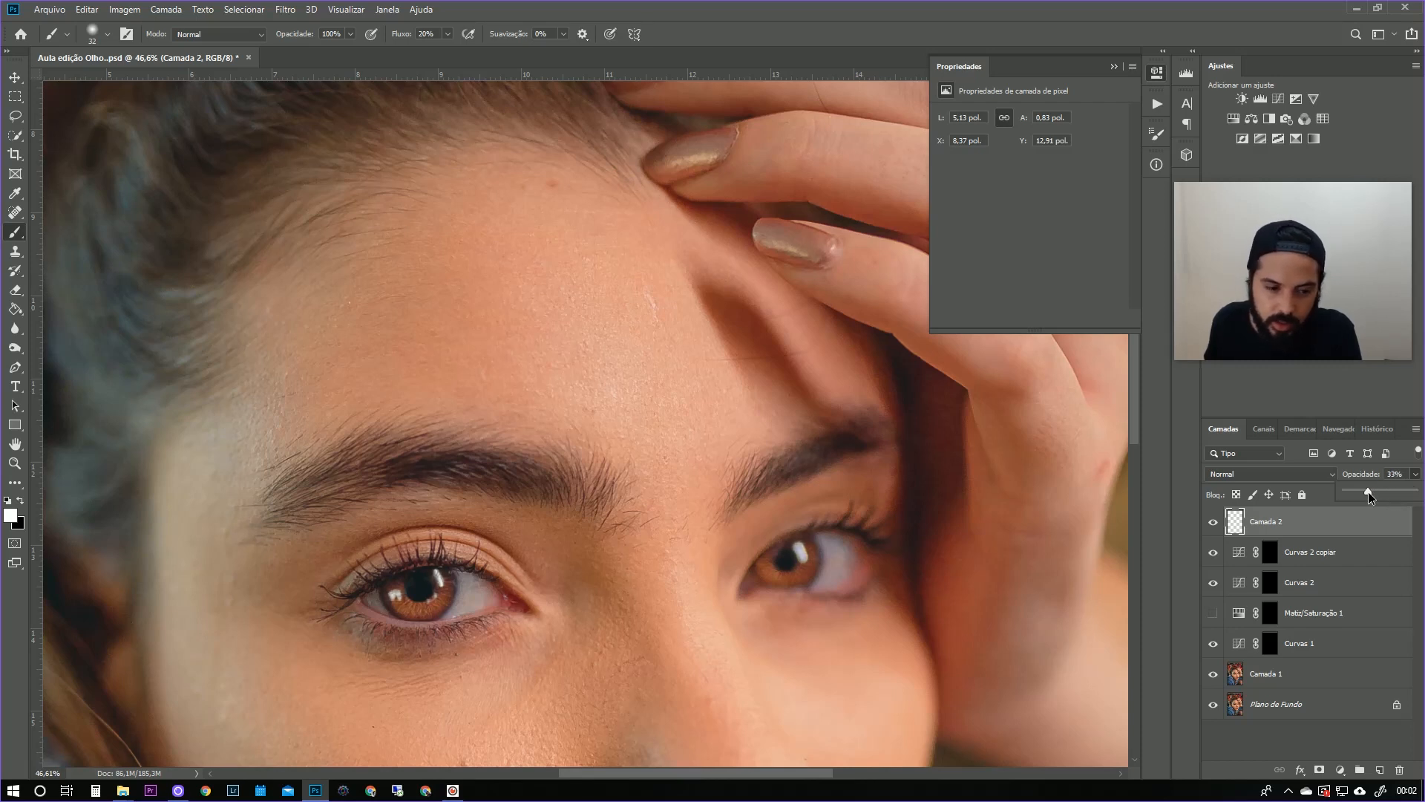
pyautogui.moveTo(1369, 491); pyautogui.dragTo(1414, 491)
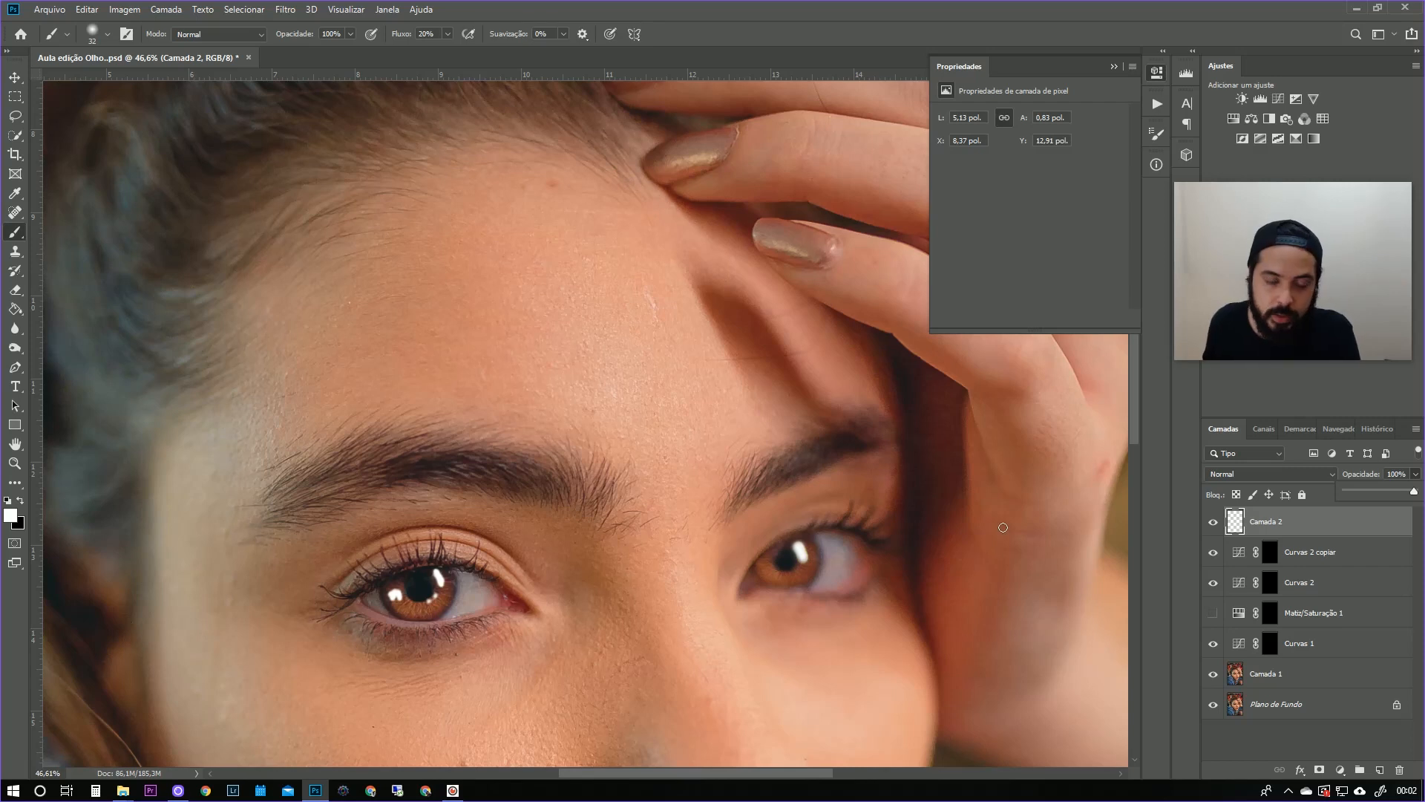
# In the blending options of Camada 2, split the underlying layer's black Blend If slider to 0 / 60.
pyautogui.rightClick(1312, 521)
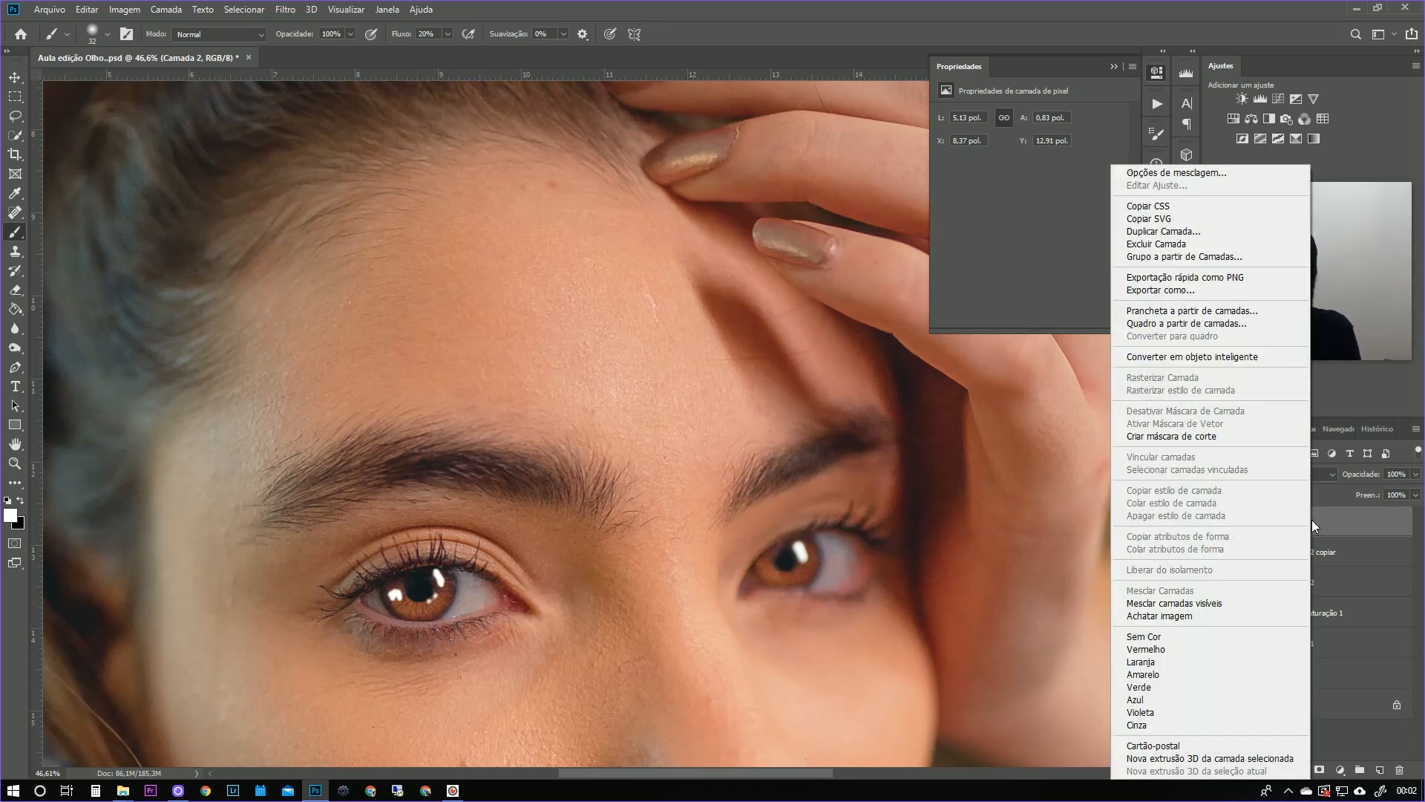
pyautogui.click(1233, 173)
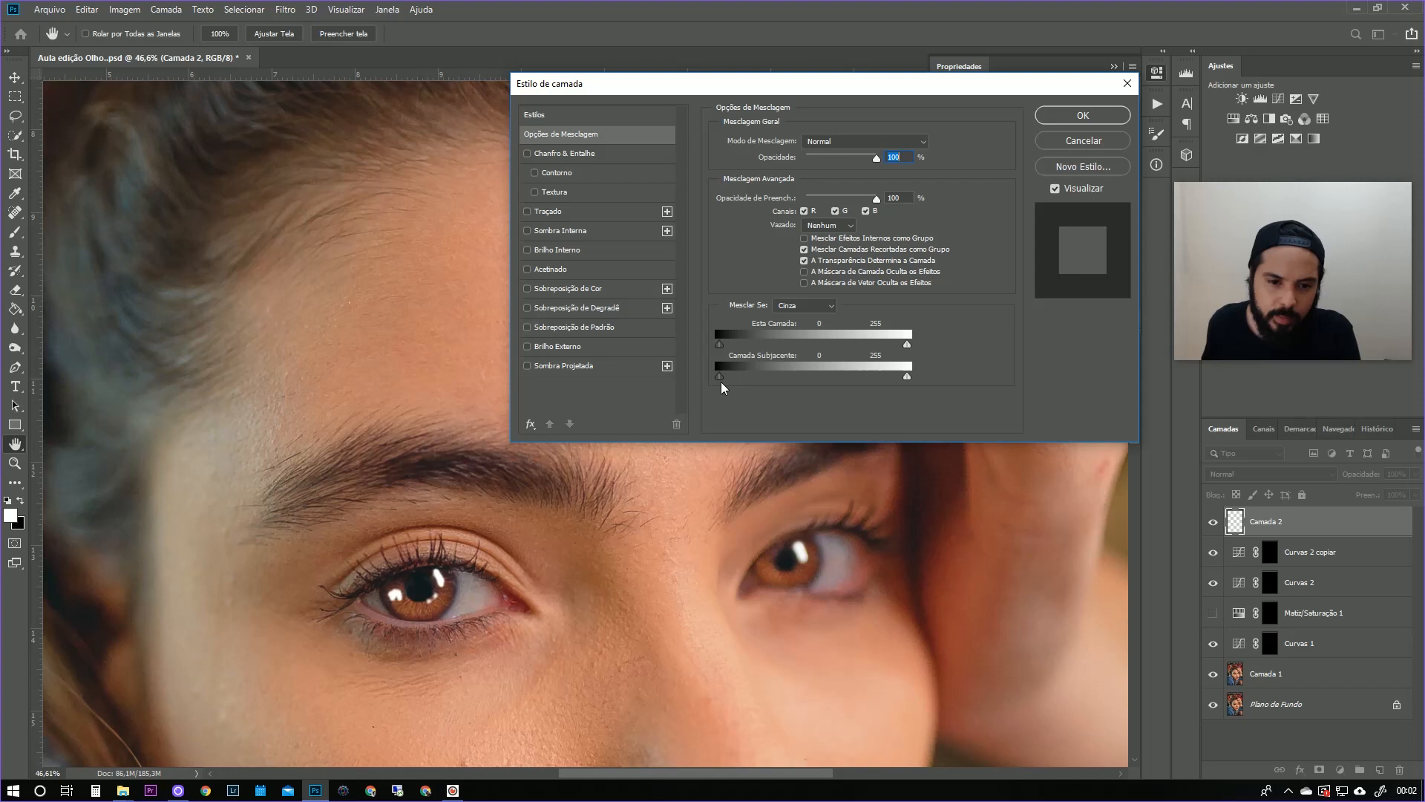
pyautogui.moveTo(719, 376)
pyautogui.mouseDown()
pyautogui.moveTo(766, 377)
pyautogui.moveTo(760, 395)
pyautogui.moveTo(745, 392)
pyautogui.moveTo(777, 392)
pyautogui.moveTo(718, 394)
pyautogui.mouseUp()
pyautogui.press('alt')
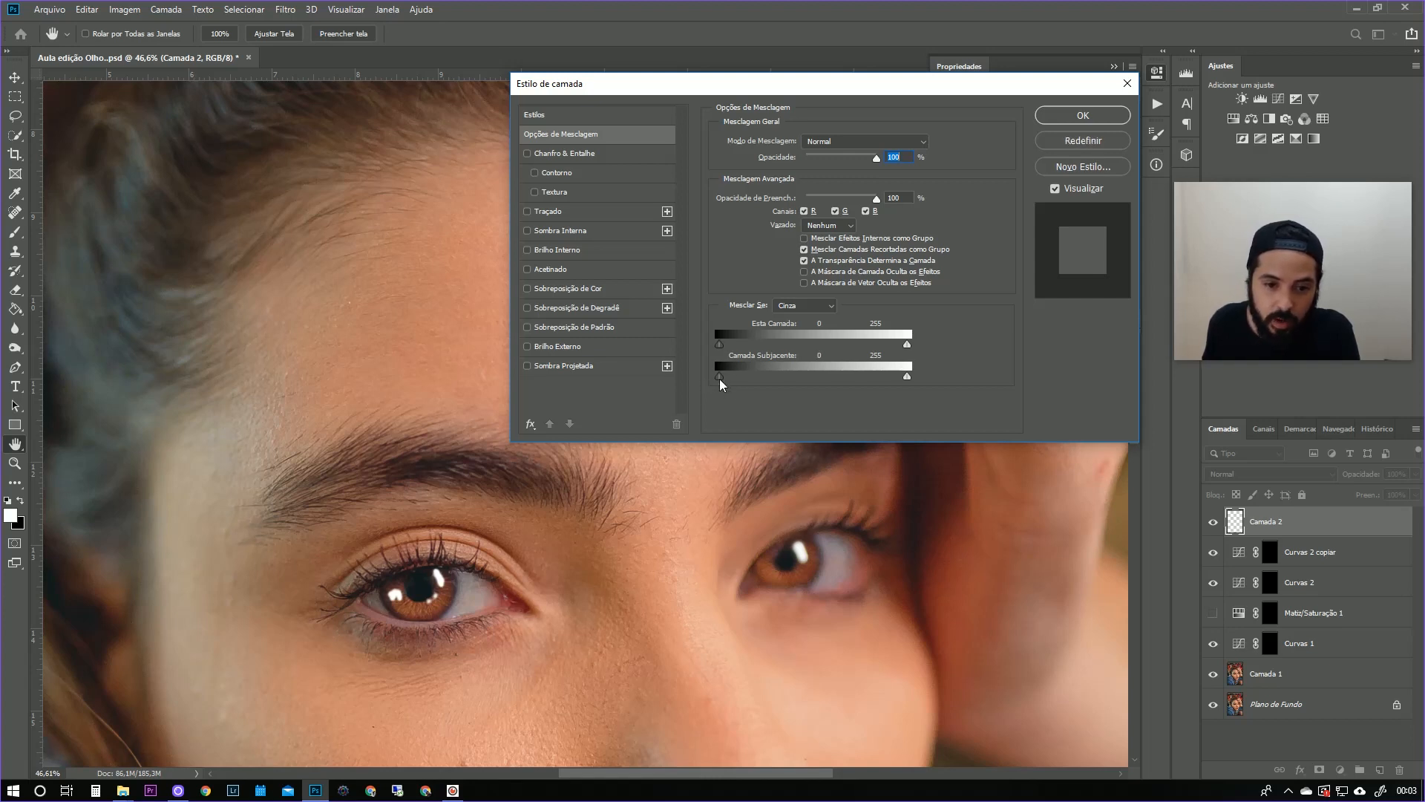
pyautogui.press('alt')
pyautogui.moveTo(722, 375); pyautogui.dragTo(724, 377)
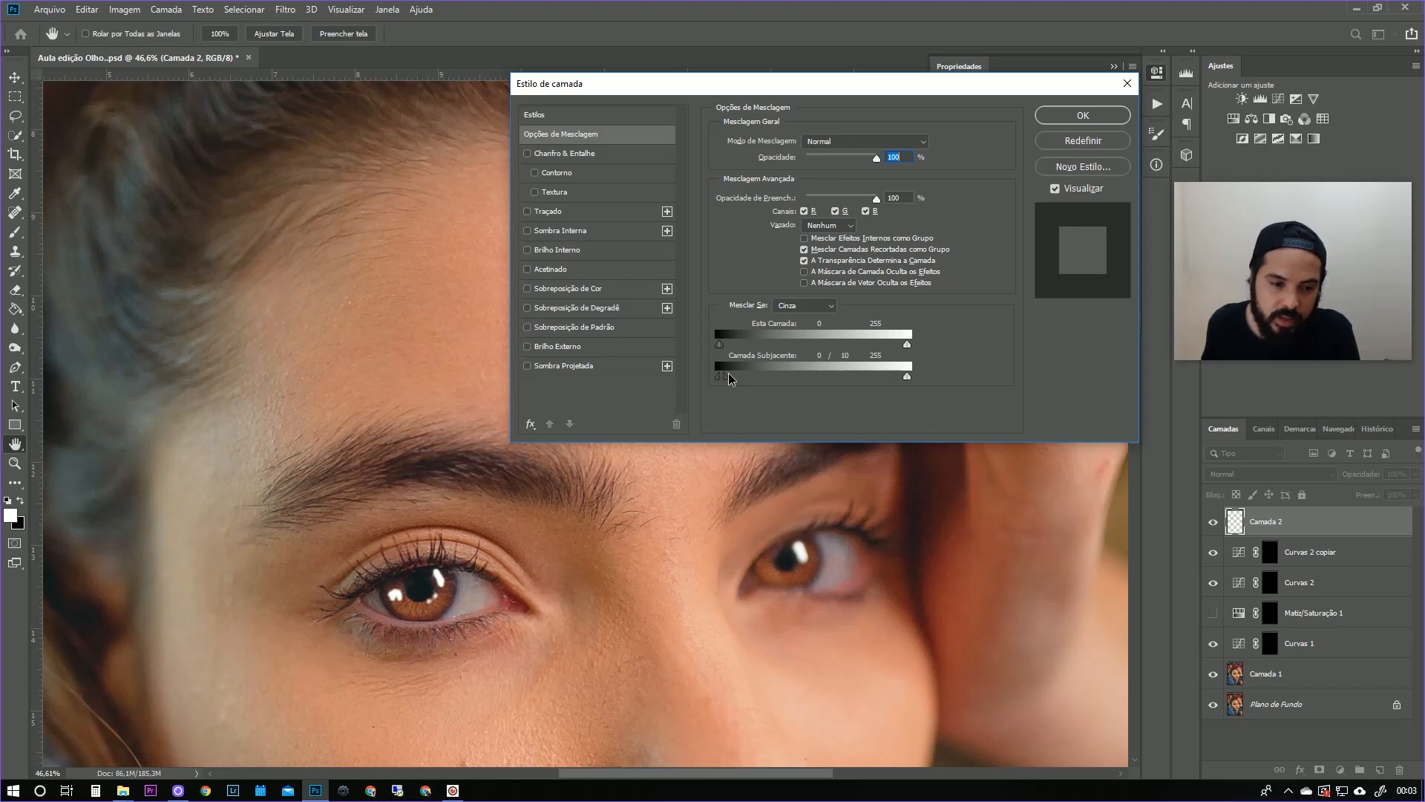
pyautogui.moveTo(746, 377); pyautogui.dragTo(715, 375)
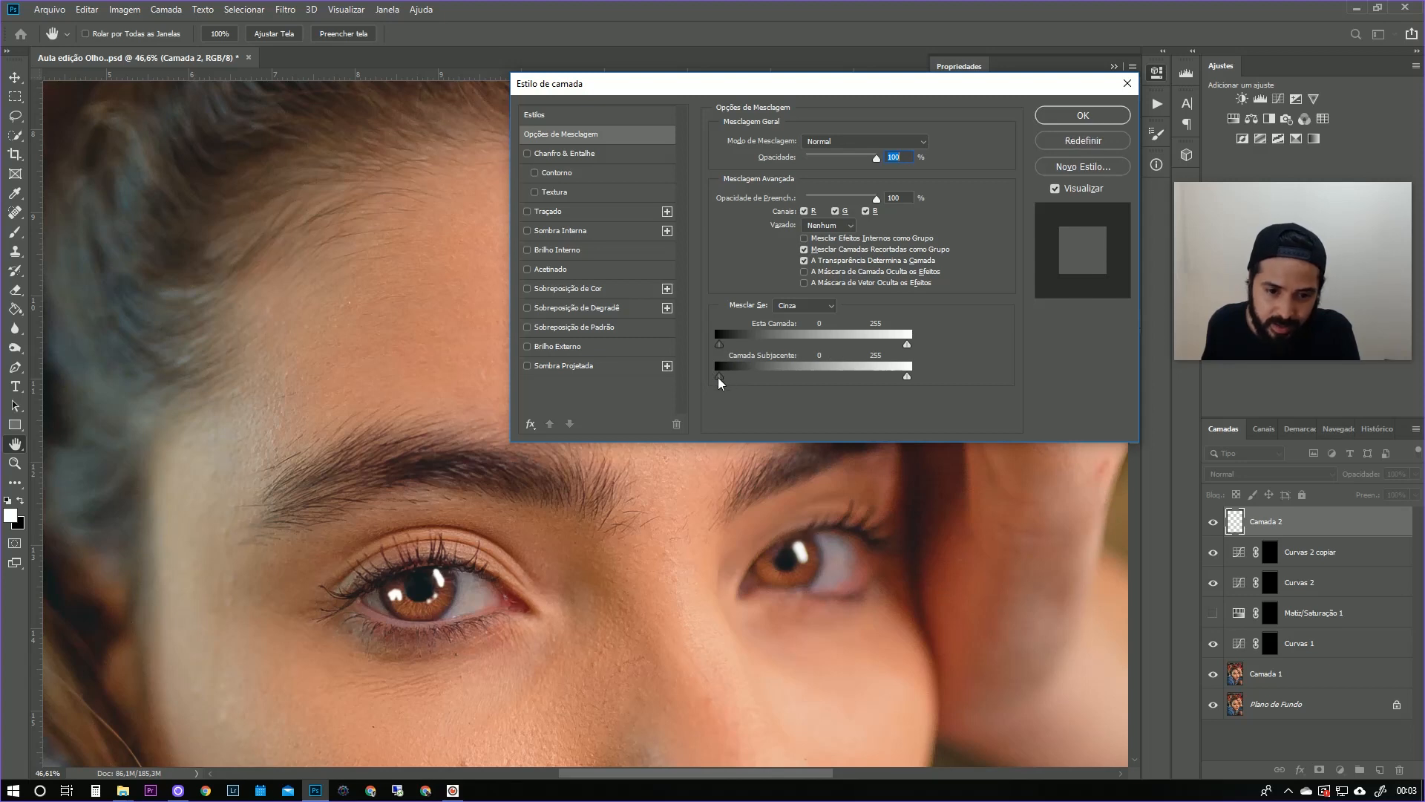
pyautogui.moveTo(728, 378); pyautogui.dragTo(695, 373)
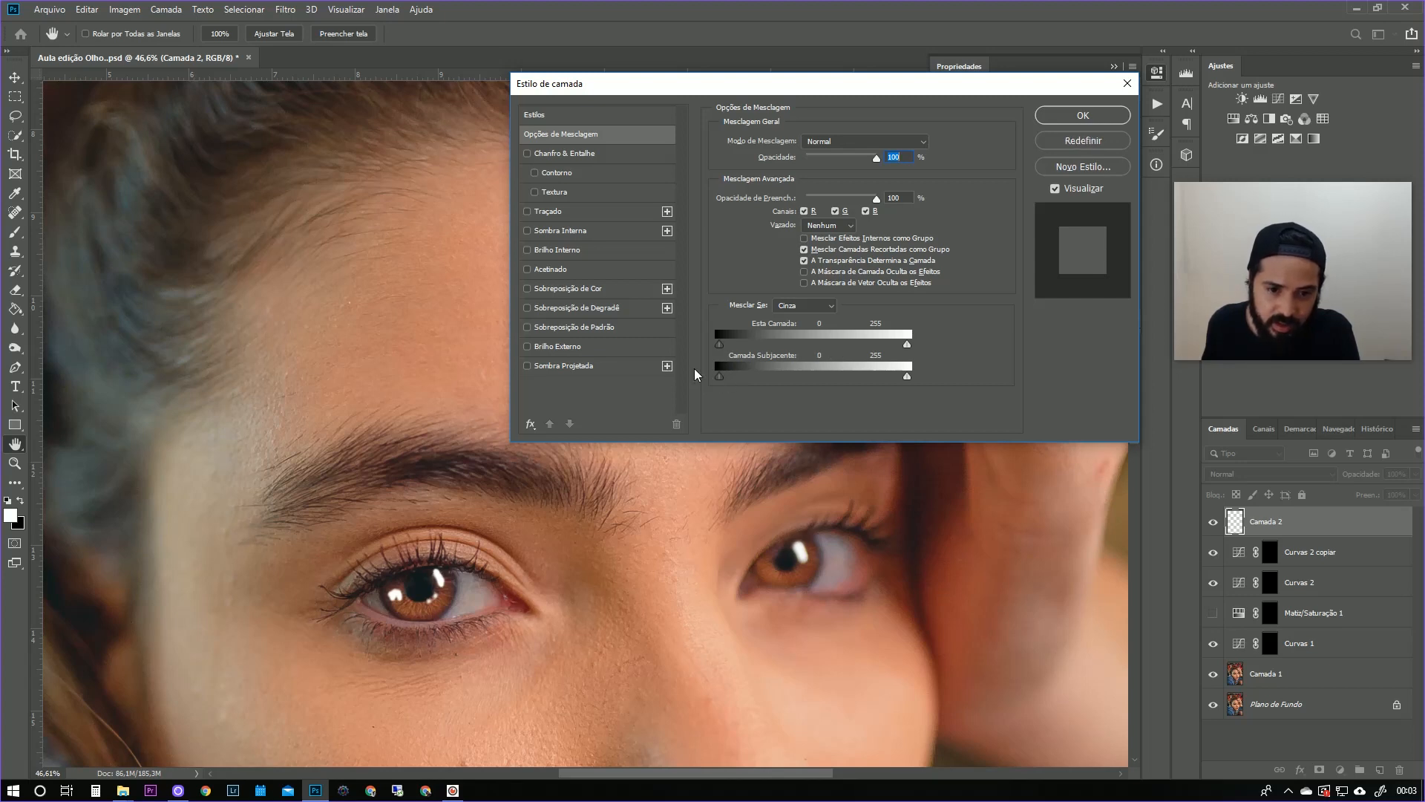
pyautogui.press('alt')
pyautogui.moveTo(724, 384); pyautogui.dragTo(767, 389)
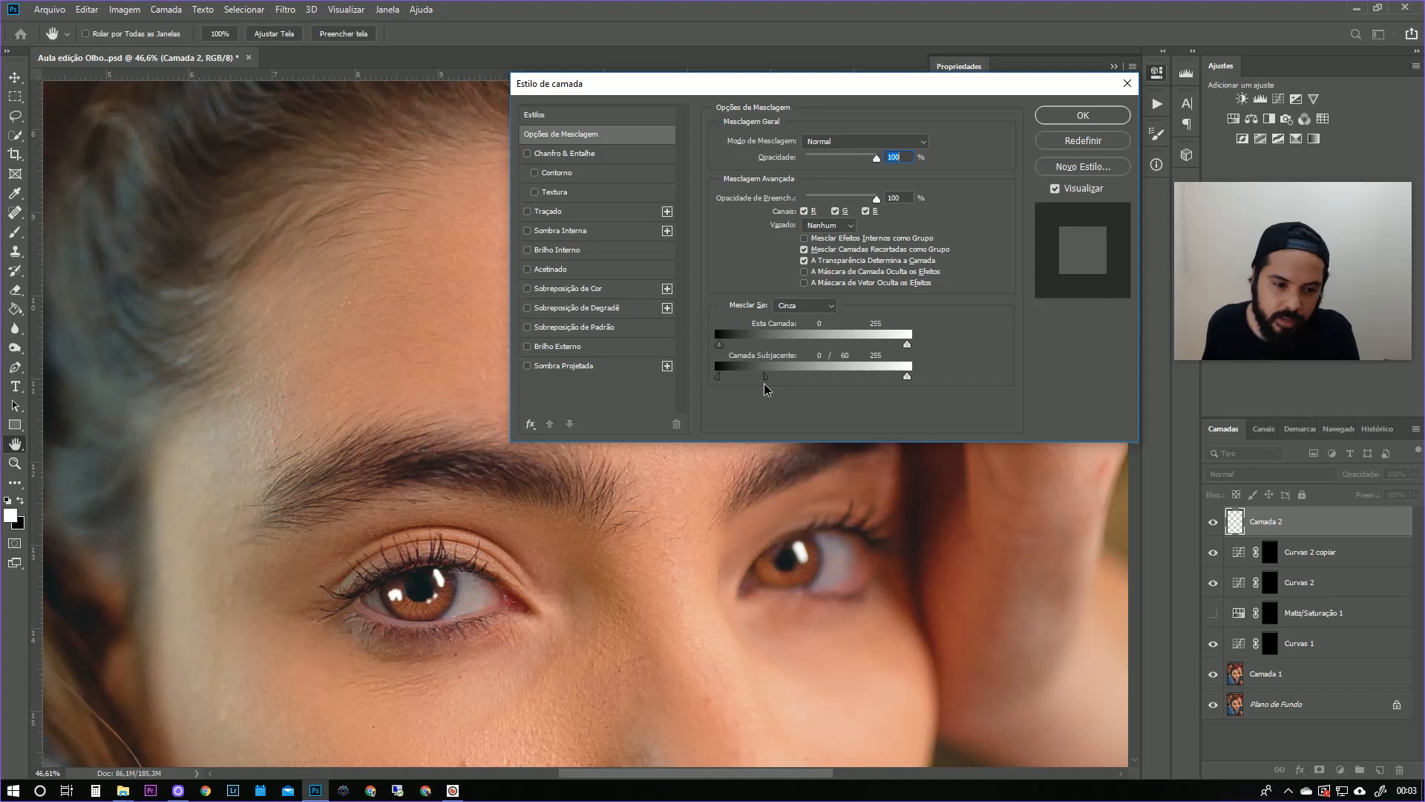
pyautogui.click(1112, 117)
# Lower the opacity of the Camada 2 layer to 50%, comparing the eyes with the layer hidden and shown.
pyautogui.moveTo(499, 579); pyautogui.dragTo(758, 583)
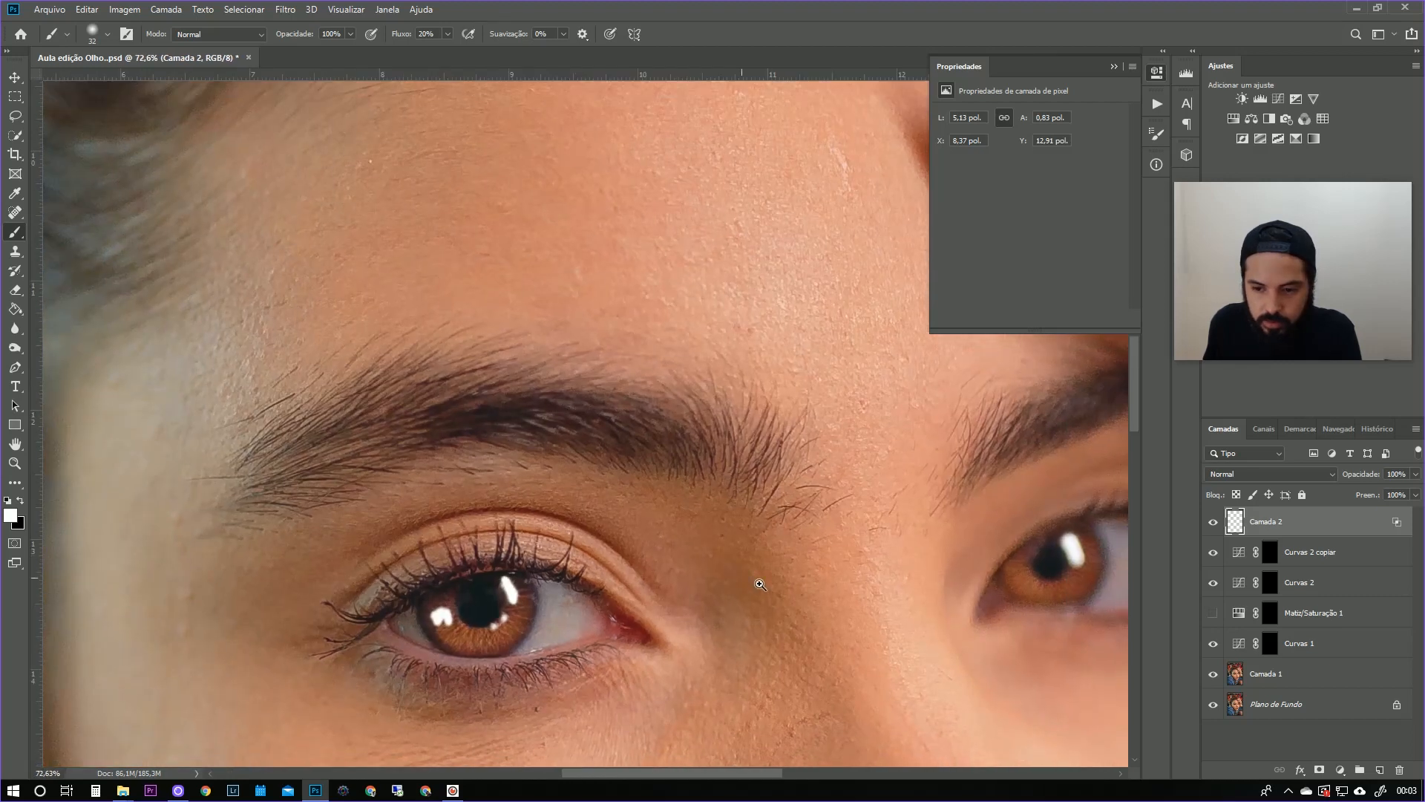
pyautogui.click(1416, 475)
pyautogui.click(1387, 490)
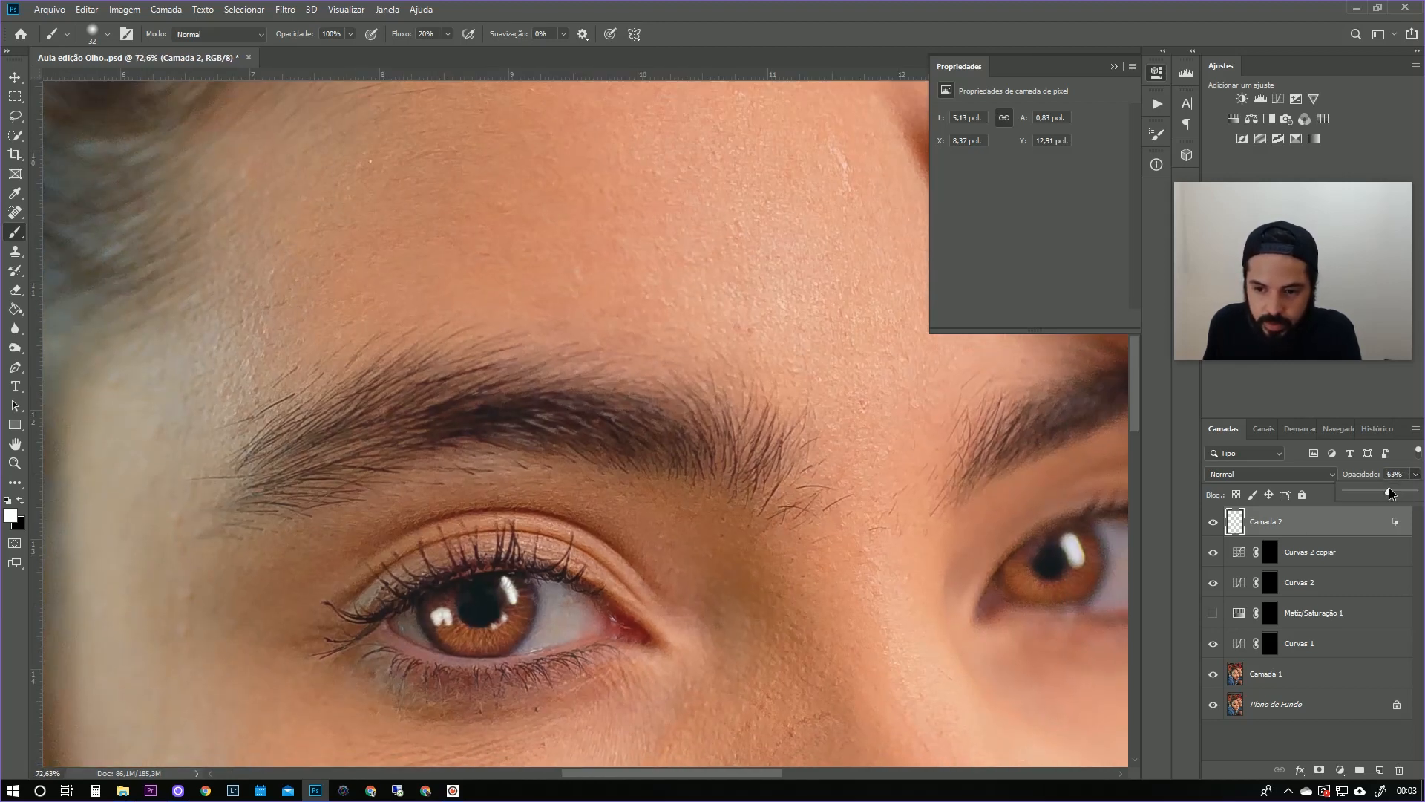
pyautogui.click(1214, 524)
pyautogui.click(1214, 524)
pyautogui.click(1416, 475)
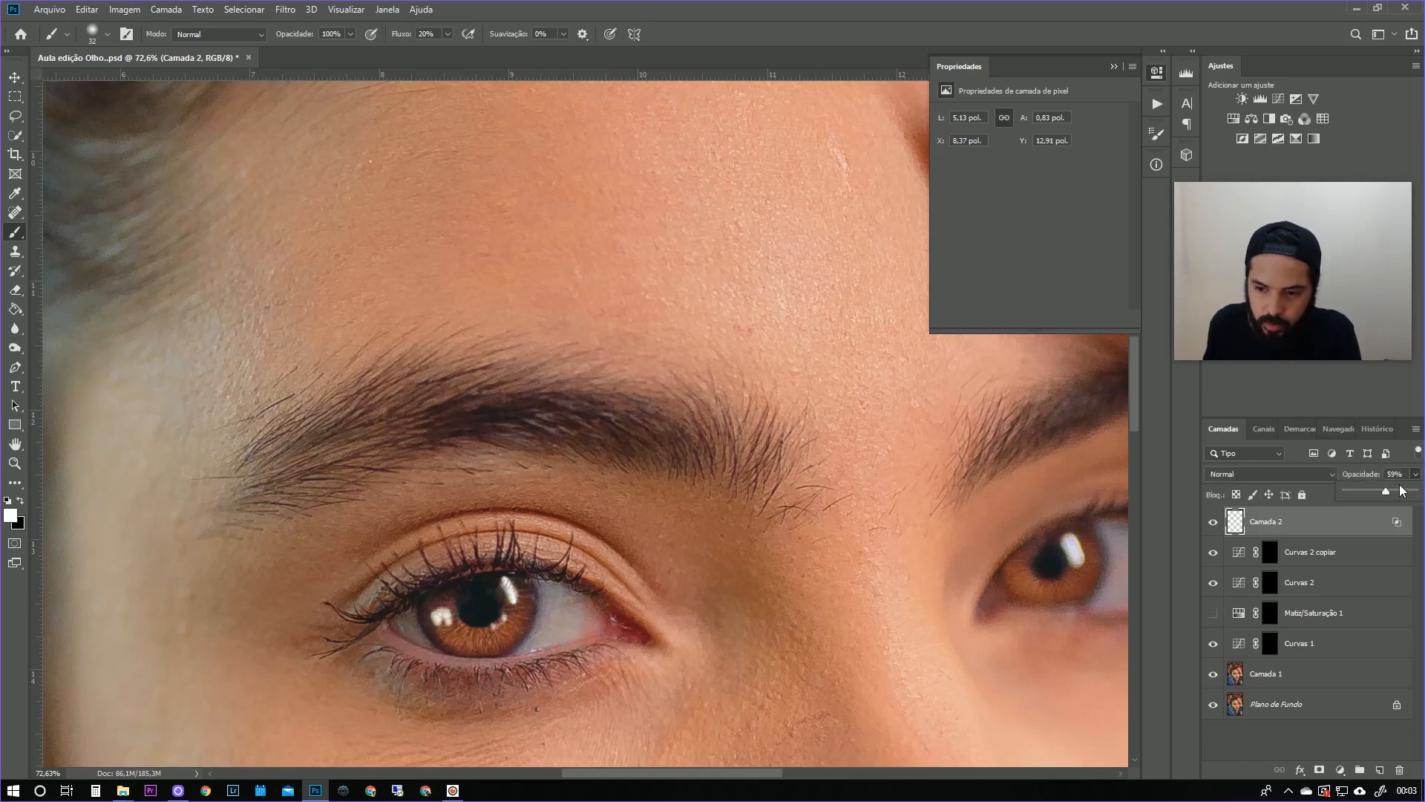
pyautogui.click(1213, 524)
pyautogui.click(1213, 524)
pyautogui.moveTo(1074, 553); pyautogui.dragTo(580, 400)
pyautogui.moveTo(802, 430); pyautogui.dragTo(772, 430)
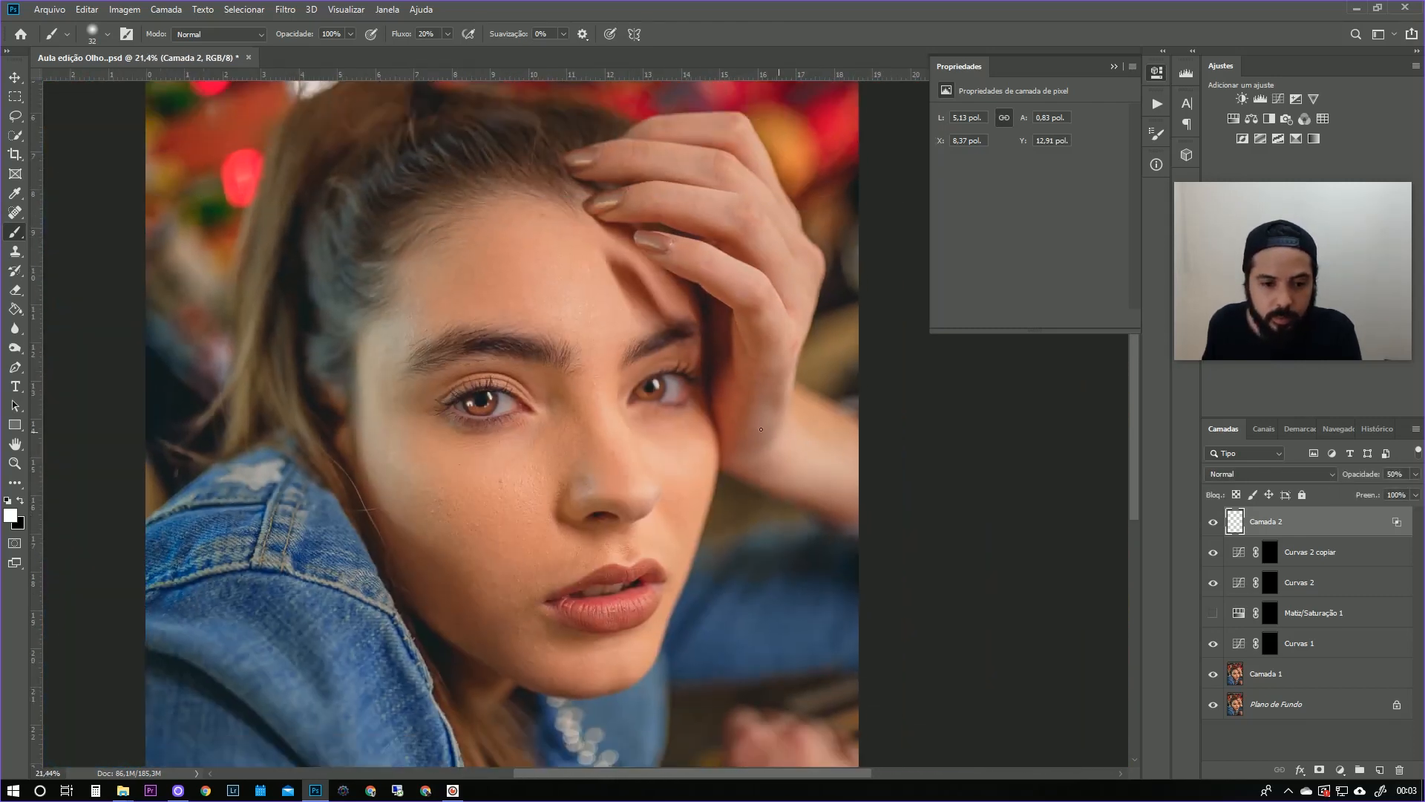
pyautogui.moveTo(715, 380); pyautogui.dragTo(782, 456)
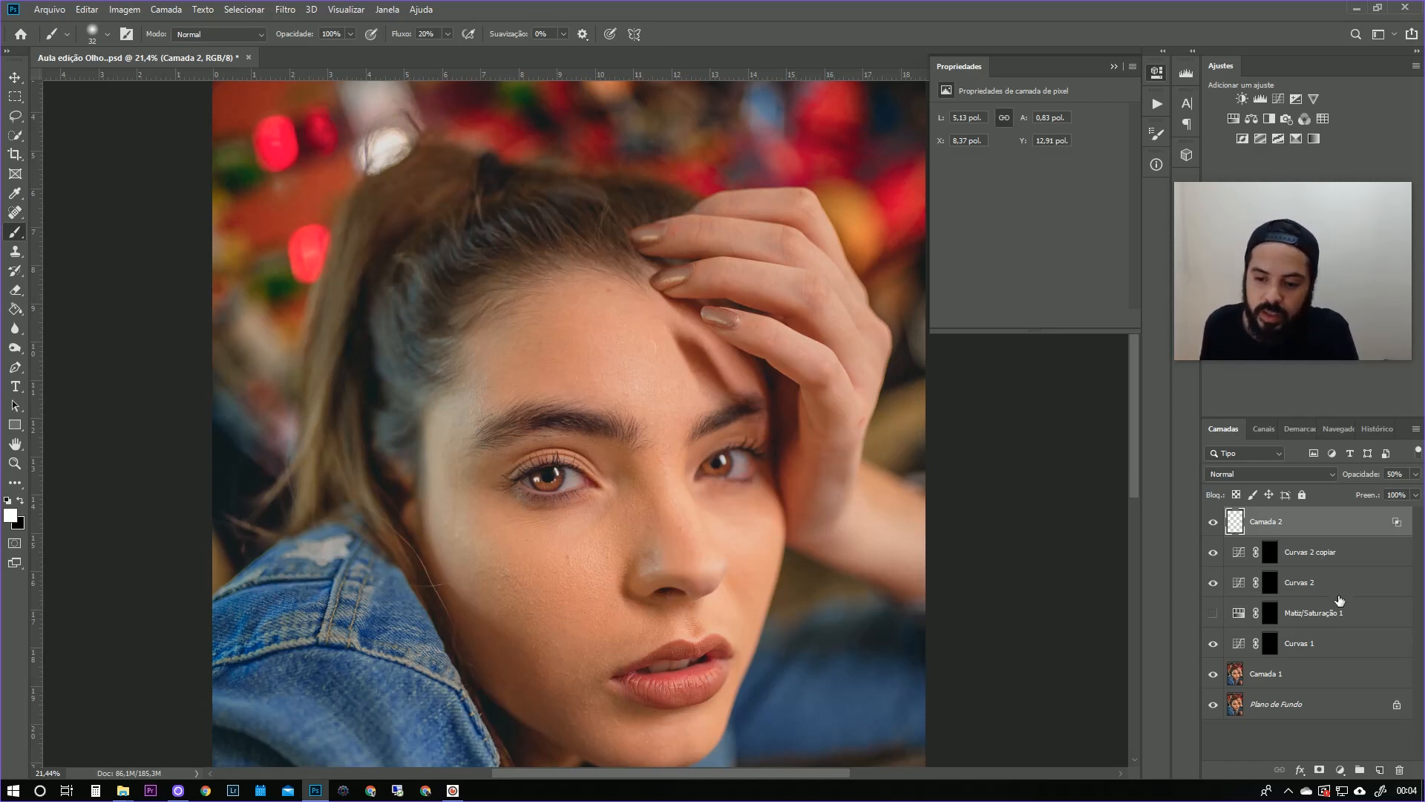
# Lower the opacity of the Curvas 1 layer to 26%.
pyautogui.click(1338, 645)
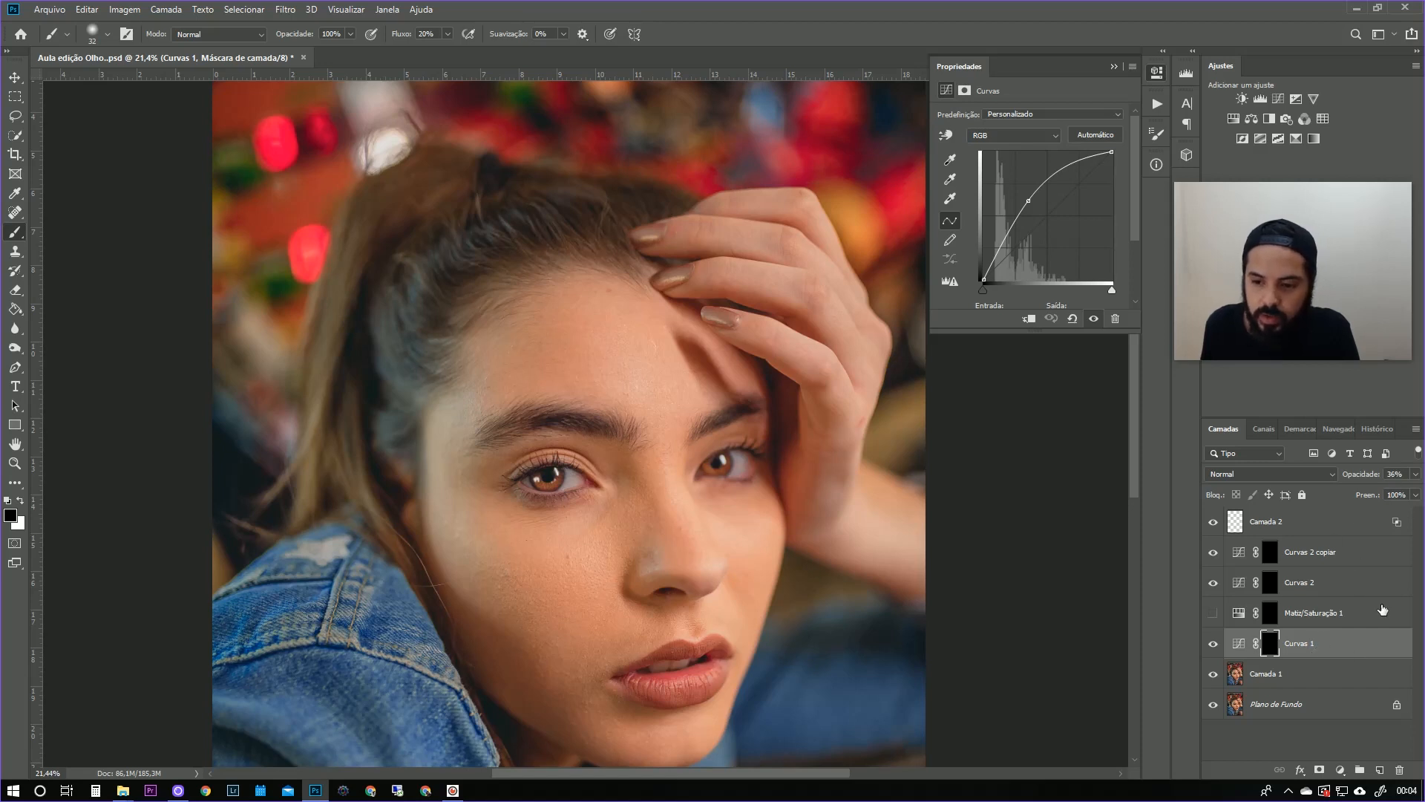
pyautogui.click(1416, 474)
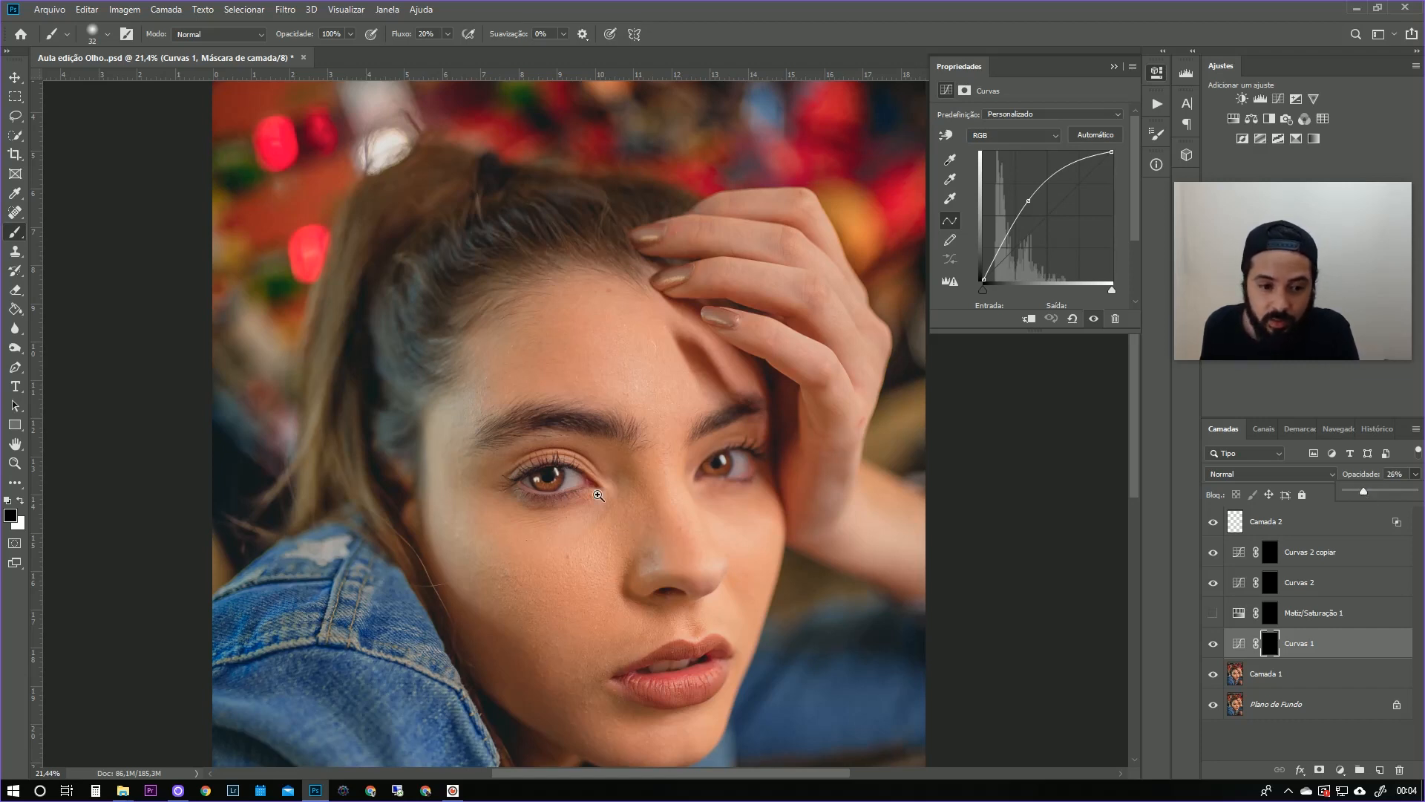
# Try reshaping the RGB curve of the Curvas 2 layer by raising its midtone point and adding a shadow point.
pyautogui.moveTo(598, 496); pyautogui.dragTo(683, 505)
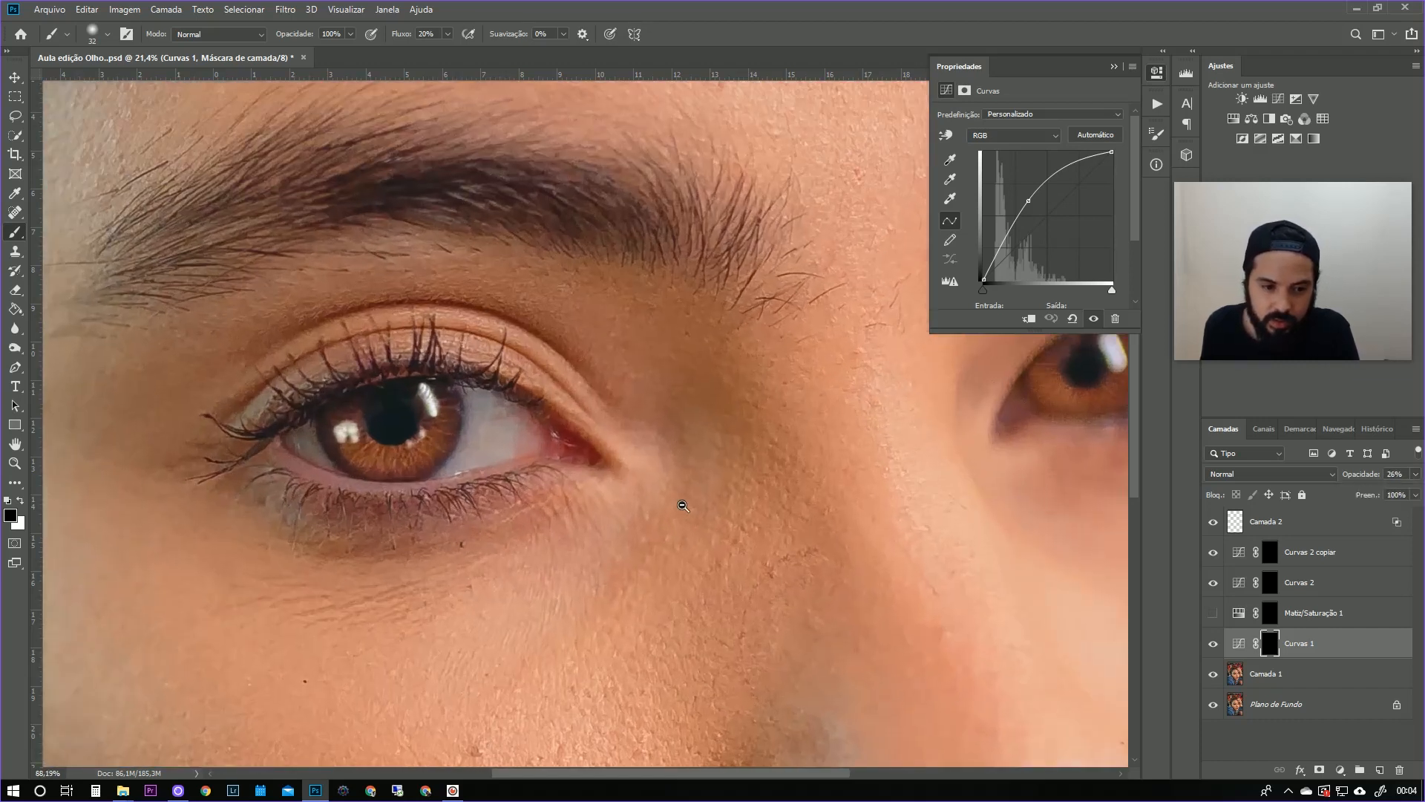
pyautogui.click(1314, 615)
pyautogui.click(1307, 590)
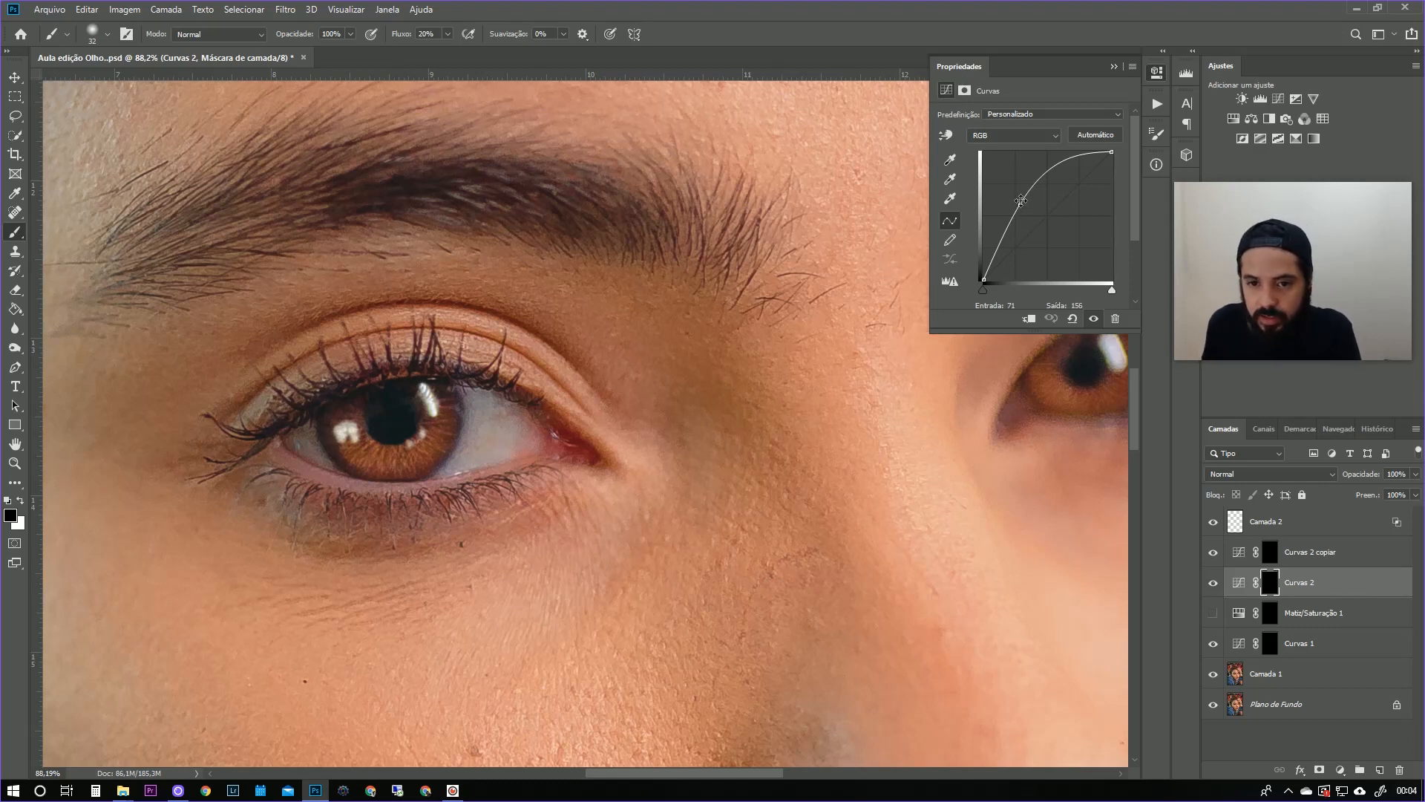
pyautogui.moveTo(1021, 204); pyautogui.dragTo(1018, 193)
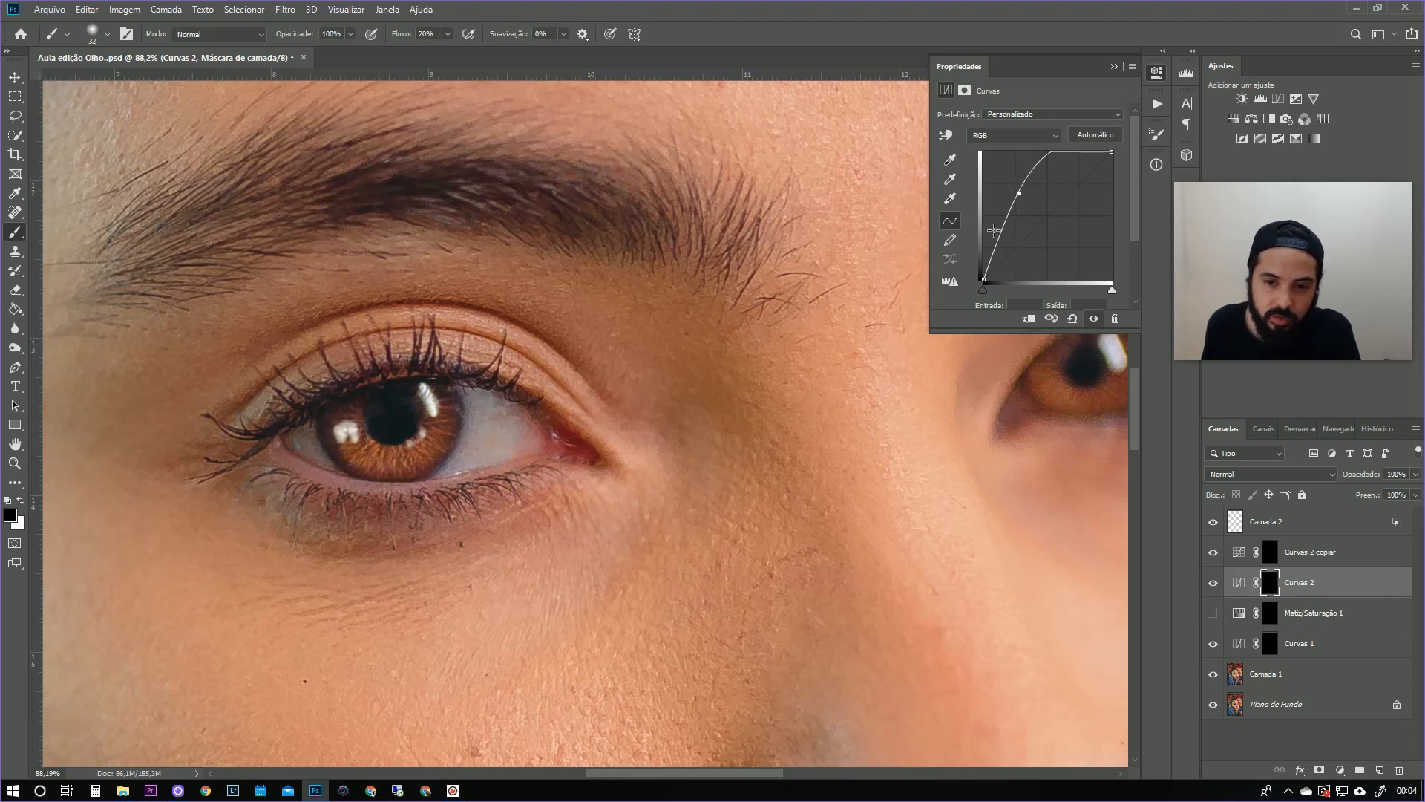
pyautogui.moveTo(996, 242); pyautogui.dragTo(999, 228)
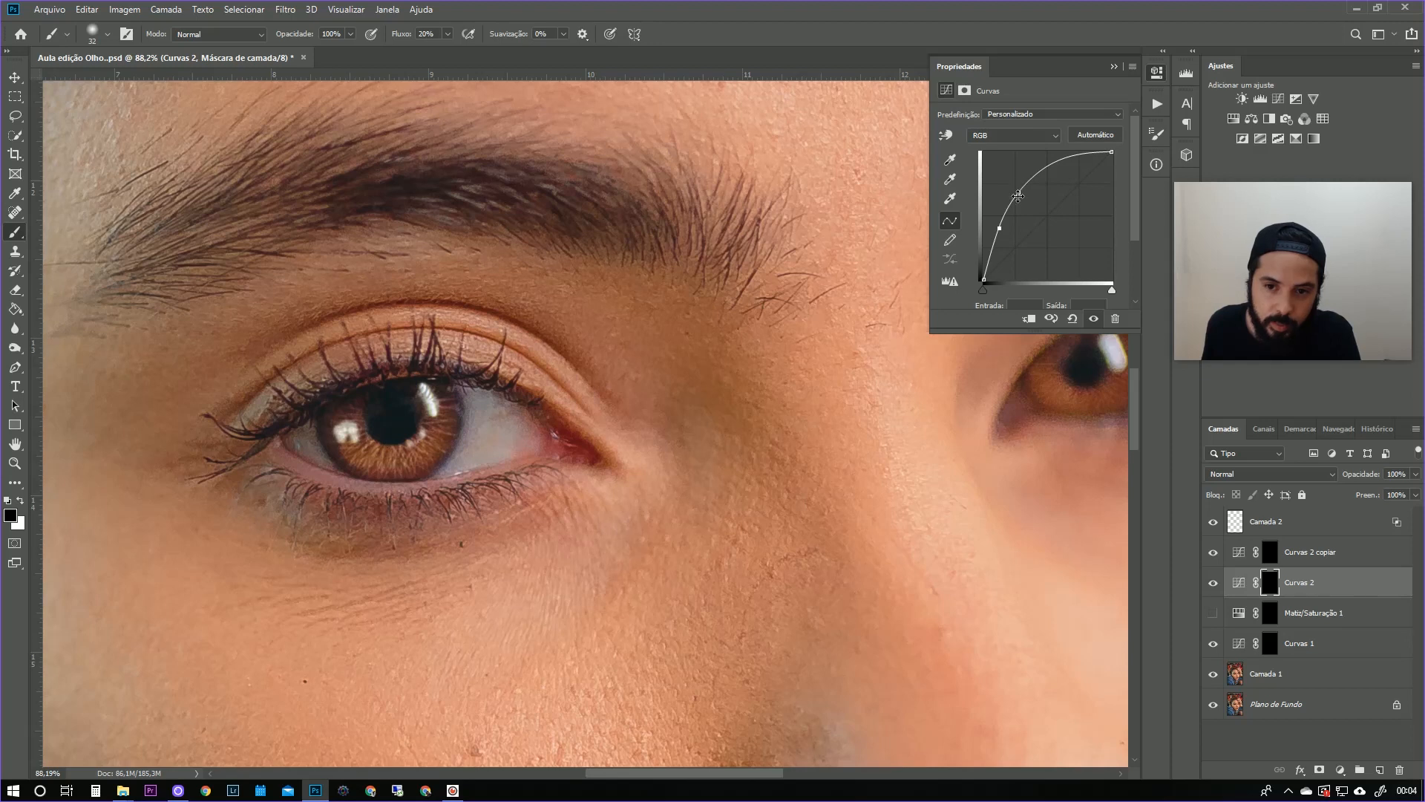
pyautogui.moveTo(1018, 194); pyautogui.dragTo(1014, 229)
pyautogui.click(1040, 137)
pyautogui.click(1037, 159)
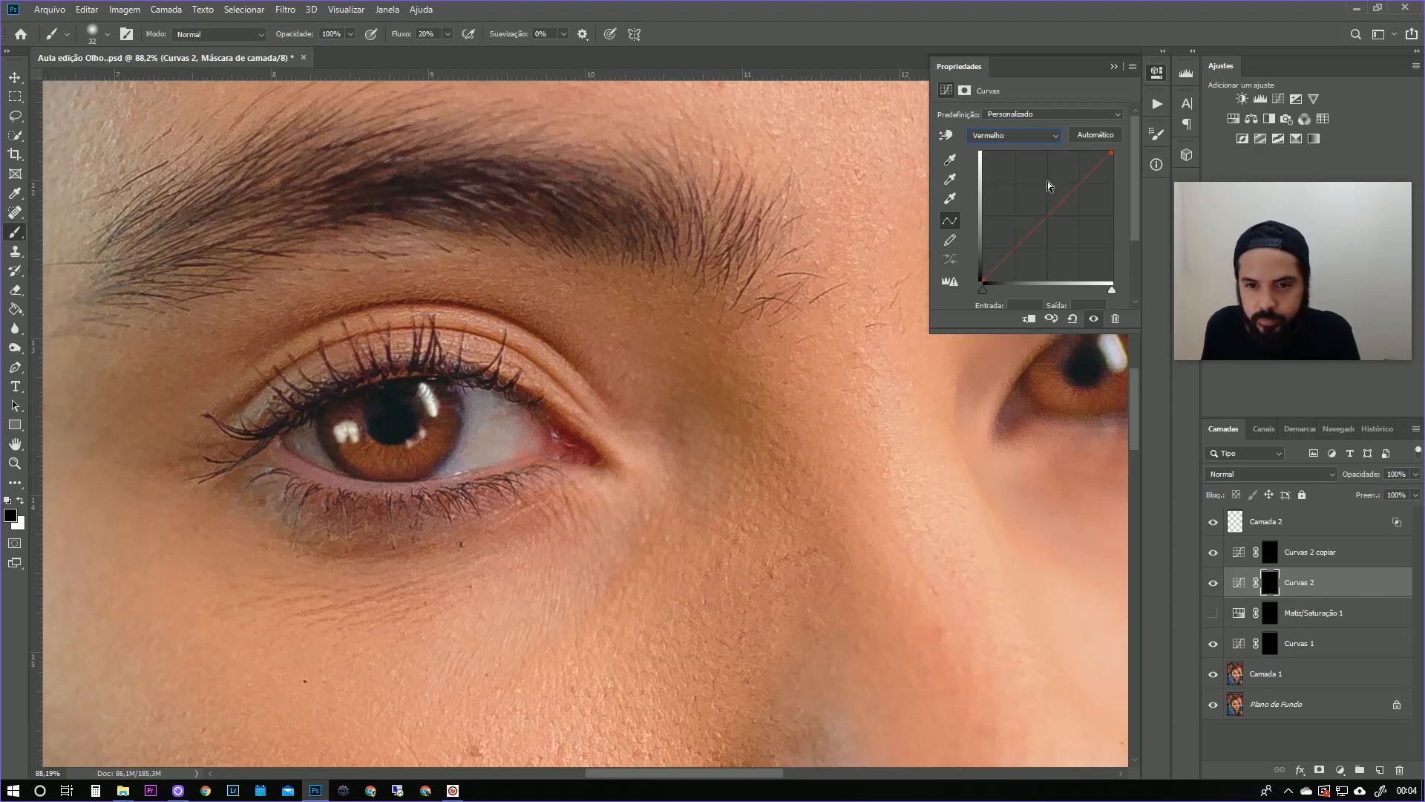
pyautogui.click(1049, 136)
pyautogui.click(1024, 148)
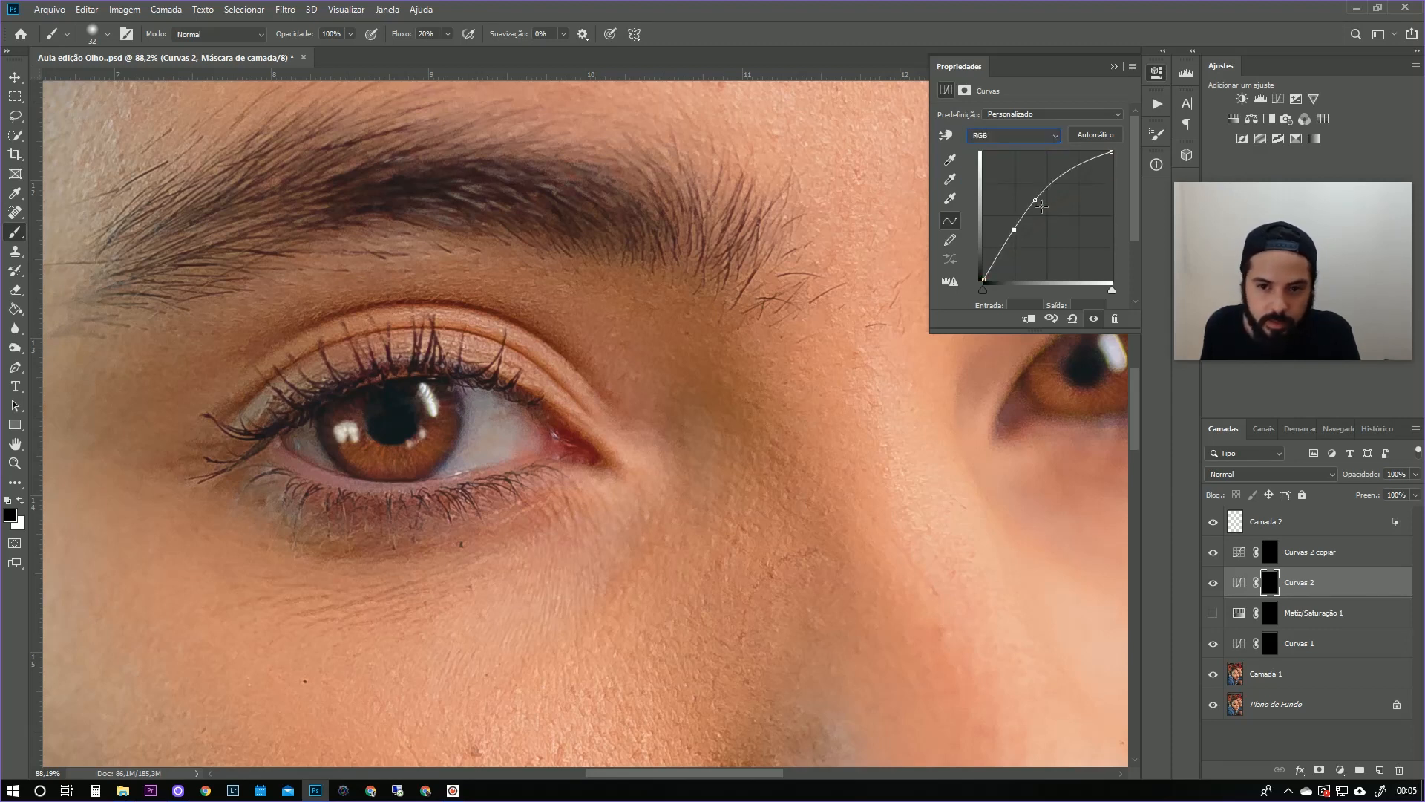
# Remove the extra points from the Curvas 2 RGB curve and reposition the remaining point for a steep brightening curve.
pyautogui.moveTo(1015, 231); pyautogui.dragTo(1112, 316)
pyautogui.moveTo(1037, 196)
pyautogui.mouseDown()
pyautogui.moveTo(1029, 207)
pyautogui.moveTo(1047, 184)
pyautogui.mouseUp()
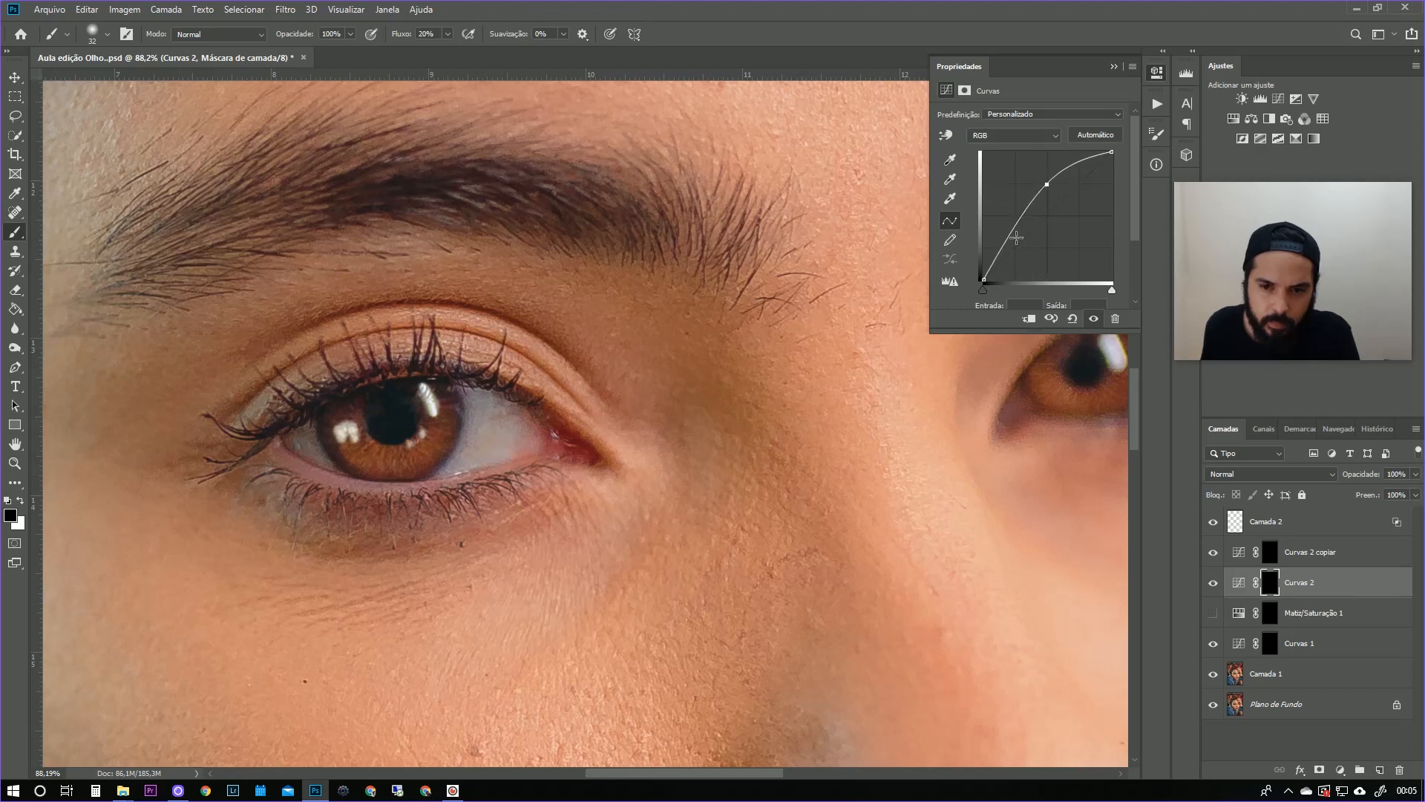
pyautogui.moveTo(1012, 236); pyautogui.dragTo(1093, 300)
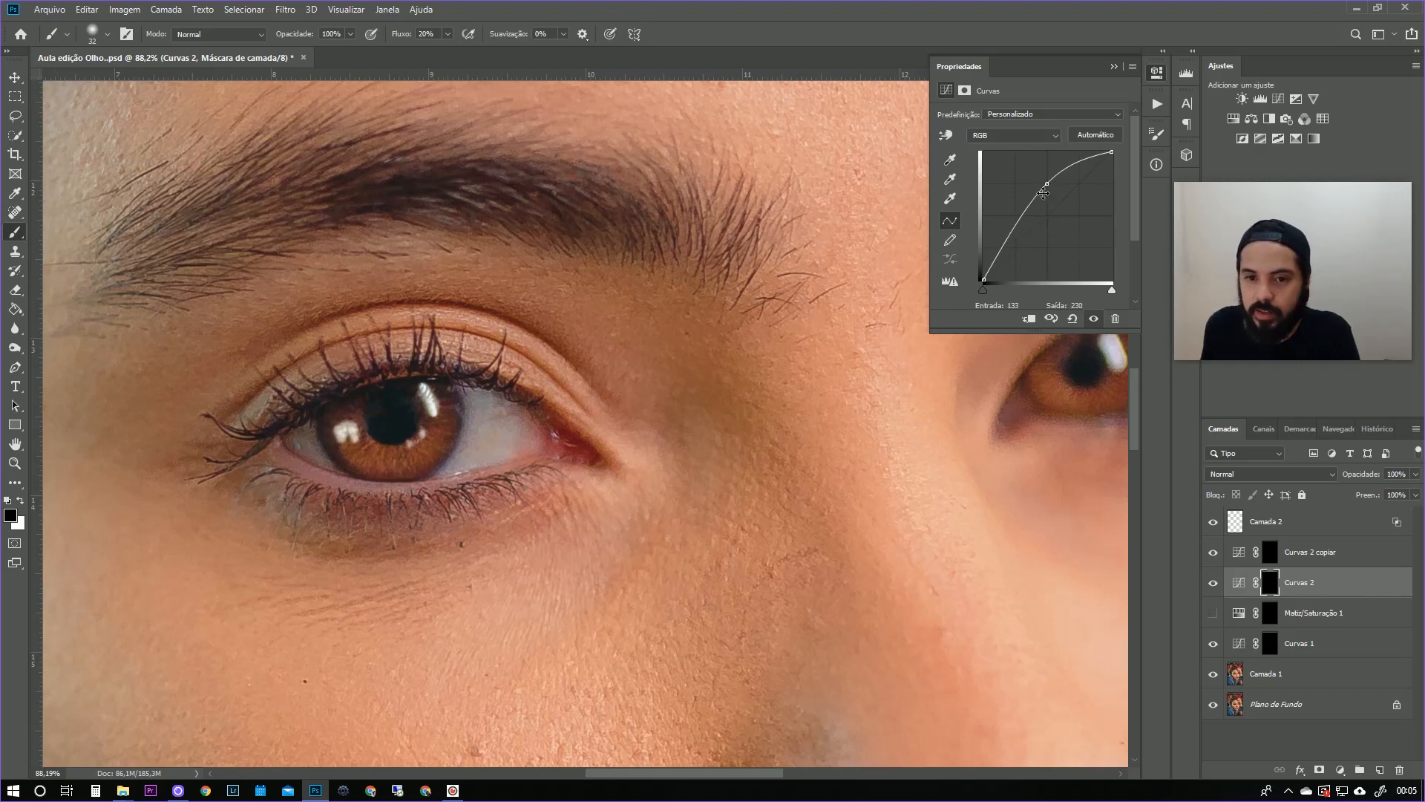
pyautogui.moveTo(1047, 183); pyautogui.dragTo(1020, 199)
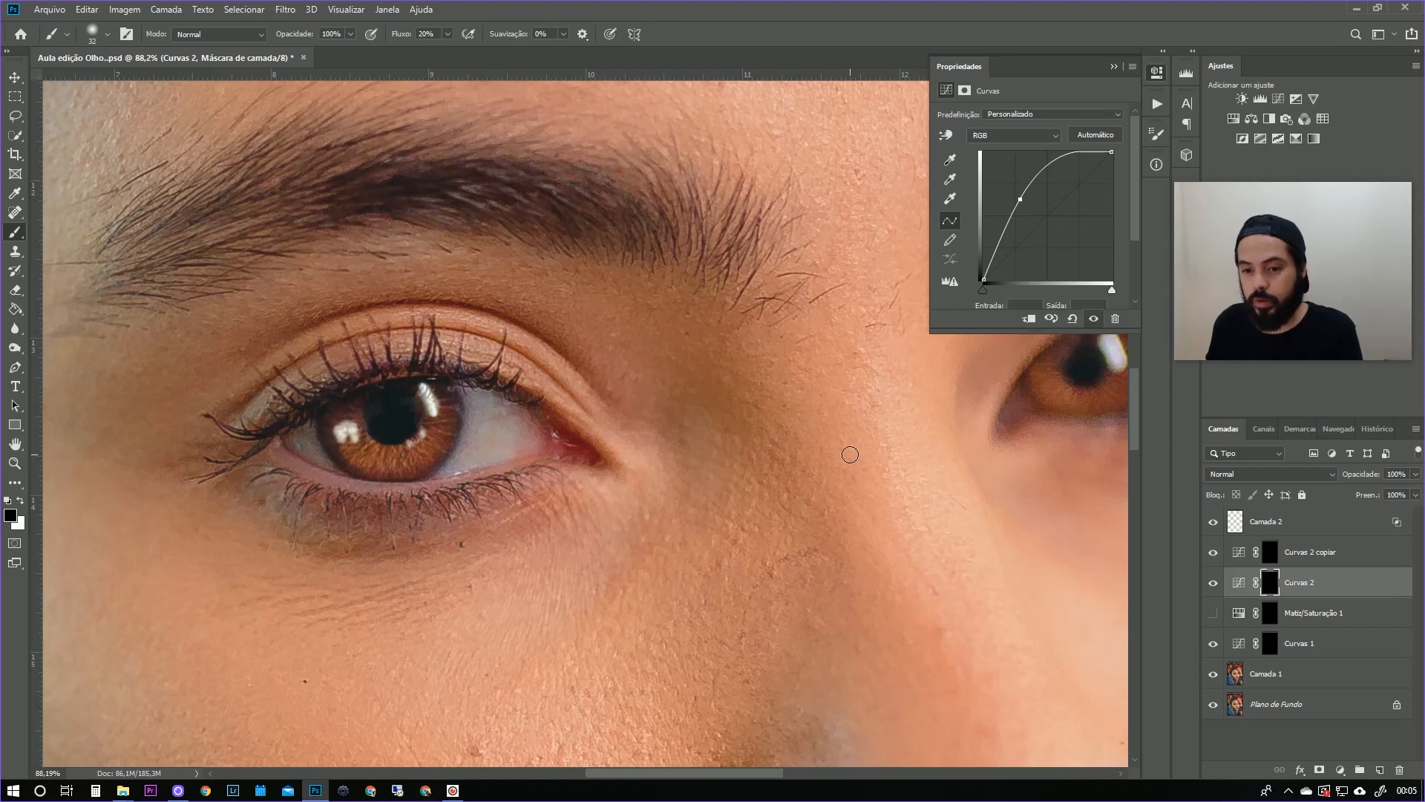
# Lower the opacity of the Curvas 2 copiar layer to soften the second iris texture adjustment.
pyautogui.hotkey('ctrl', 'space')
pyautogui.moveTo(913, 541); pyautogui.dragTo(872, 546)
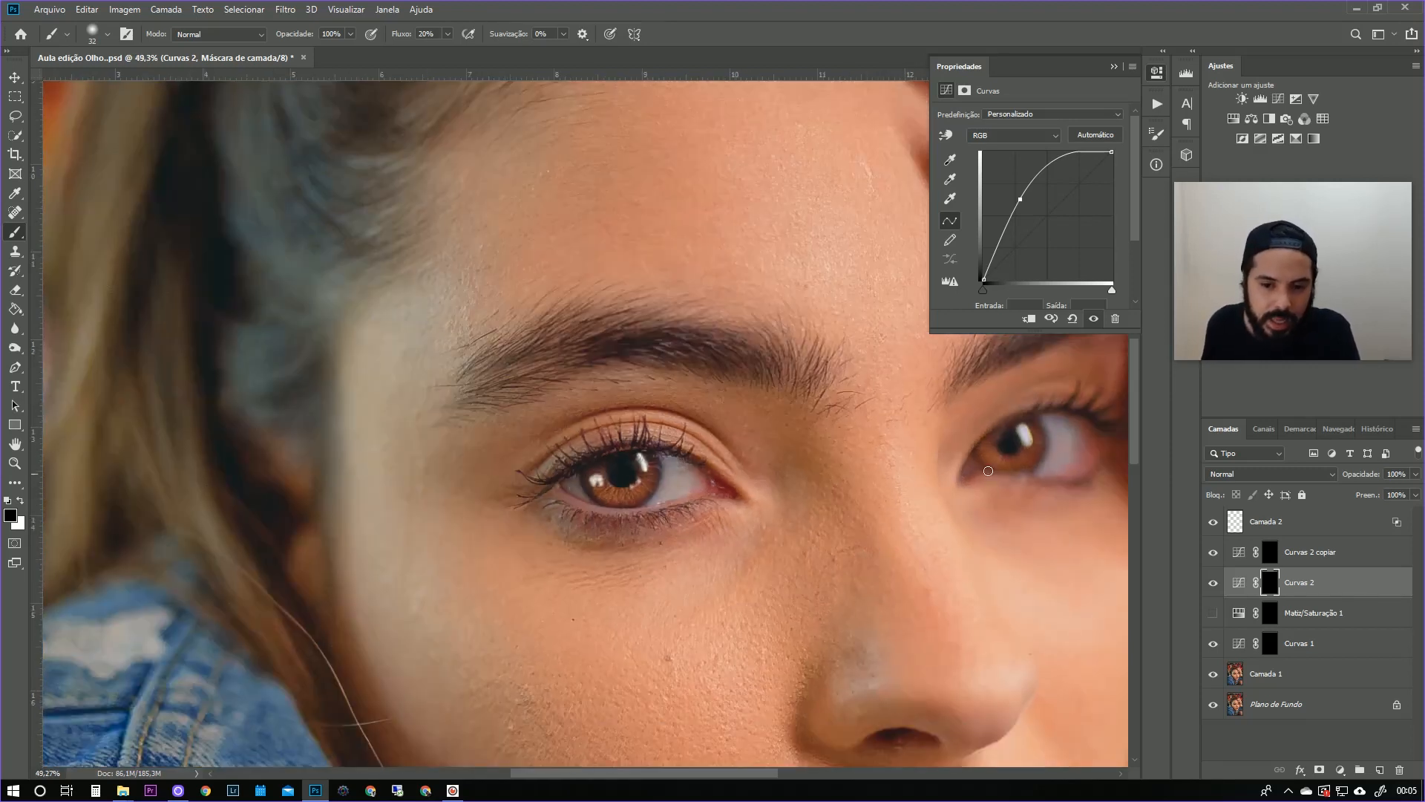
pyautogui.click(1270, 551)
pyautogui.moveTo(1416, 474); pyautogui.dragTo(1383, 490)
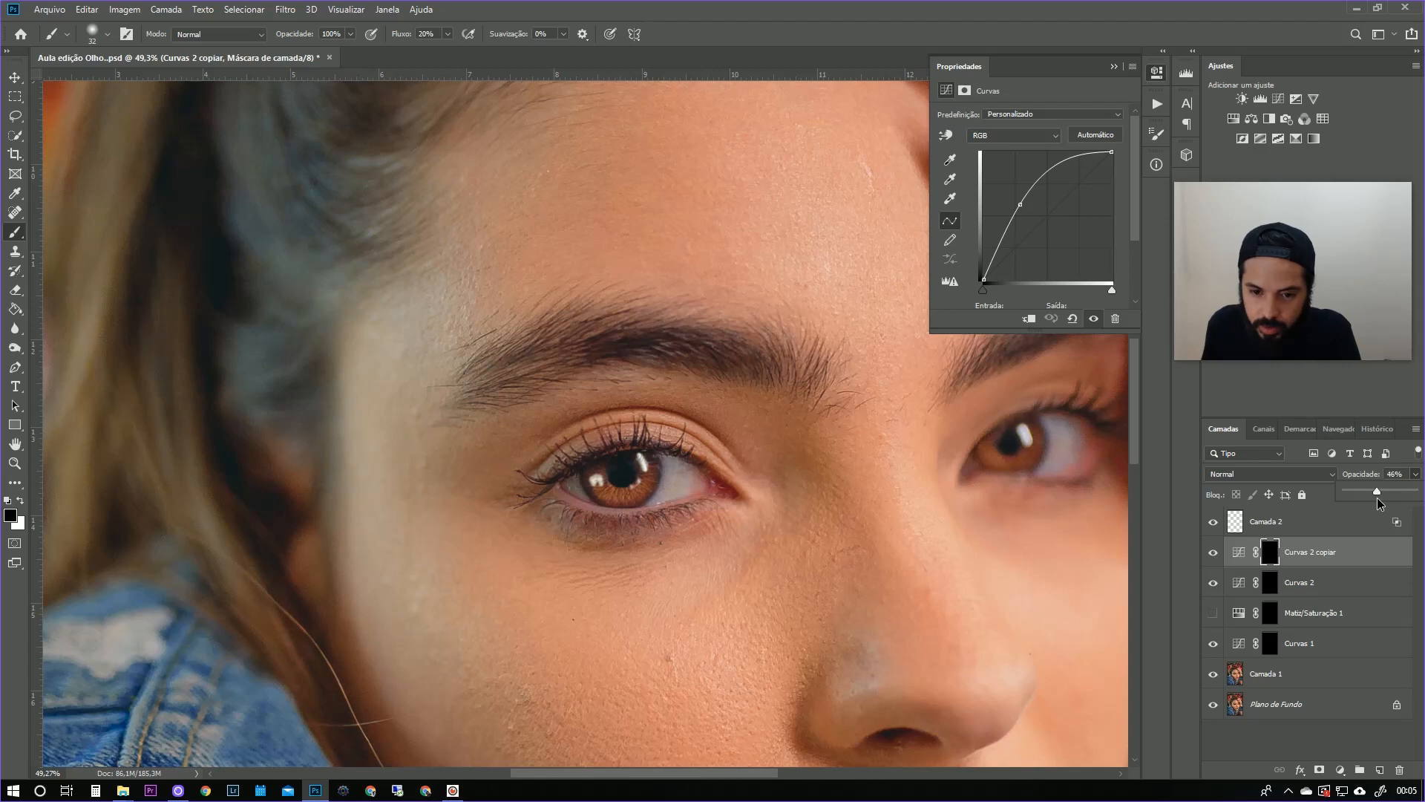
pyautogui.moveTo(1388, 494); pyautogui.dragTo(1386, 495)
pyautogui.hotkey('ctrl', 'space')
pyautogui.moveTo(968, 516); pyautogui.dragTo(932, 513)
pyautogui.moveTo(968, 576); pyautogui.dragTo(955, 560)
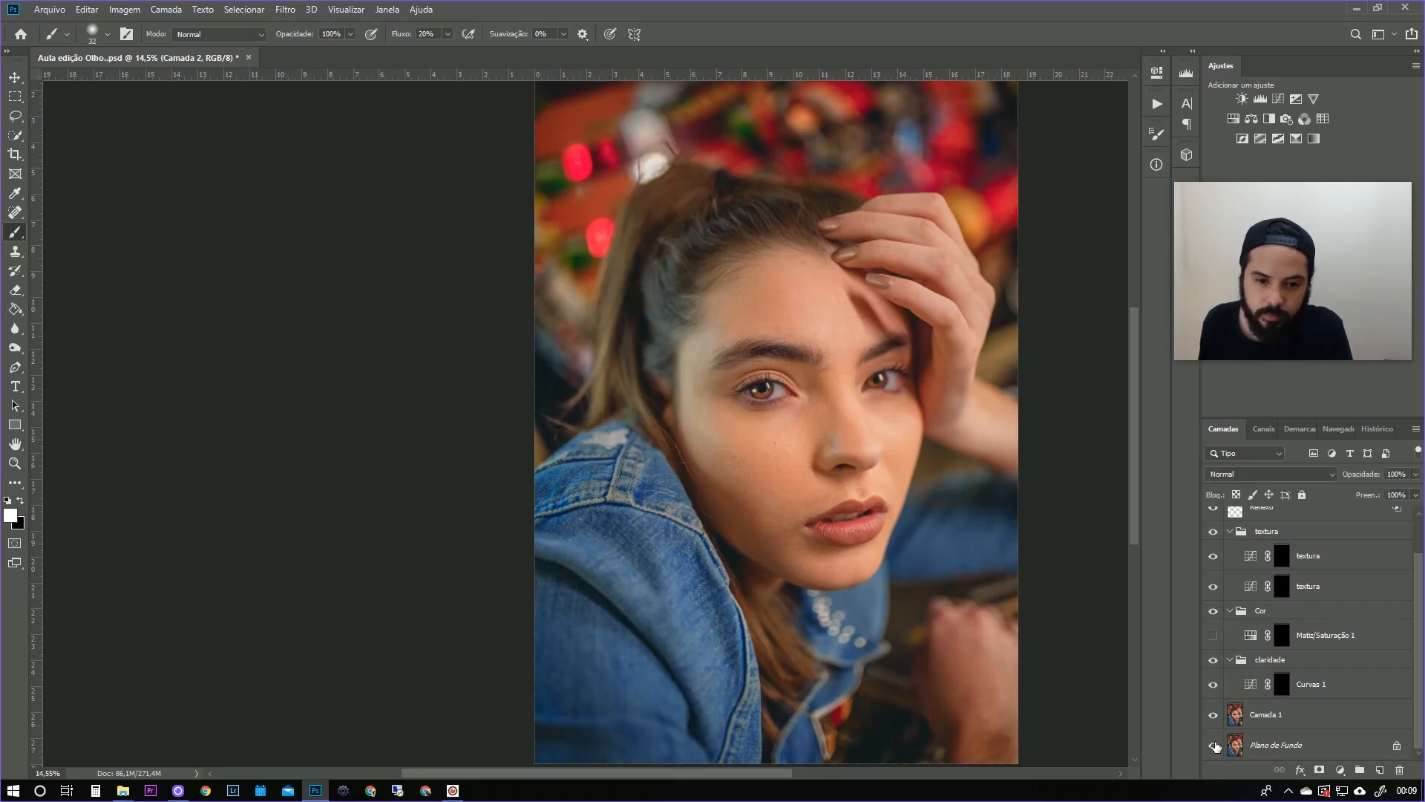
# Compare the eyes before and after the retouch by isolating the Plano de Fundo layer and restoring all layers, at two magnifications.
pyautogui.moveTo(853, 417); pyautogui.dragTo(897, 411)
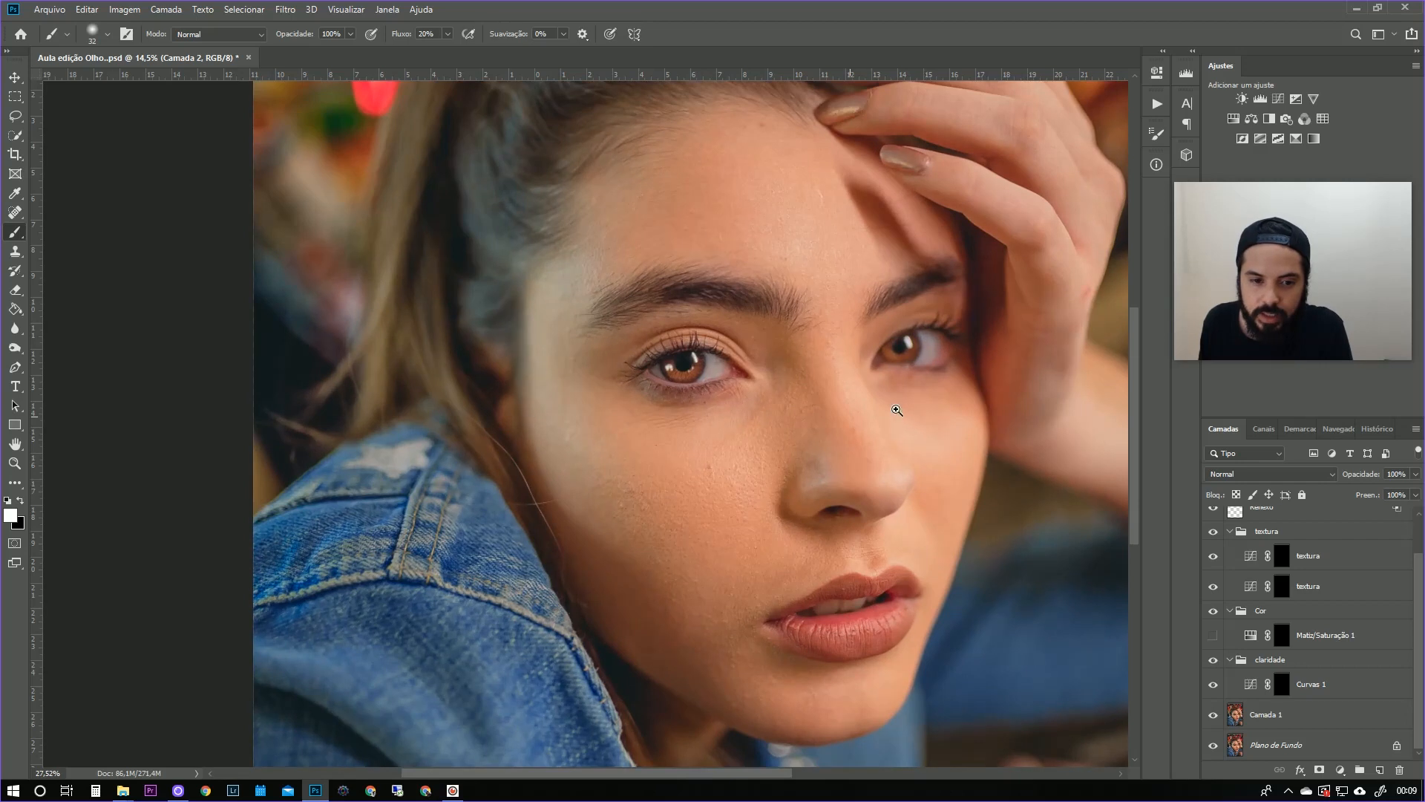
pyautogui.keyDown('alt'); pyautogui.click(1213, 746); pyautogui.keyUp('alt')
pyautogui.keyDown('alt'); pyautogui.click(1212, 746); pyautogui.keyUp('alt')
pyautogui.moveTo(709, 326); pyautogui.dragTo(731, 360)
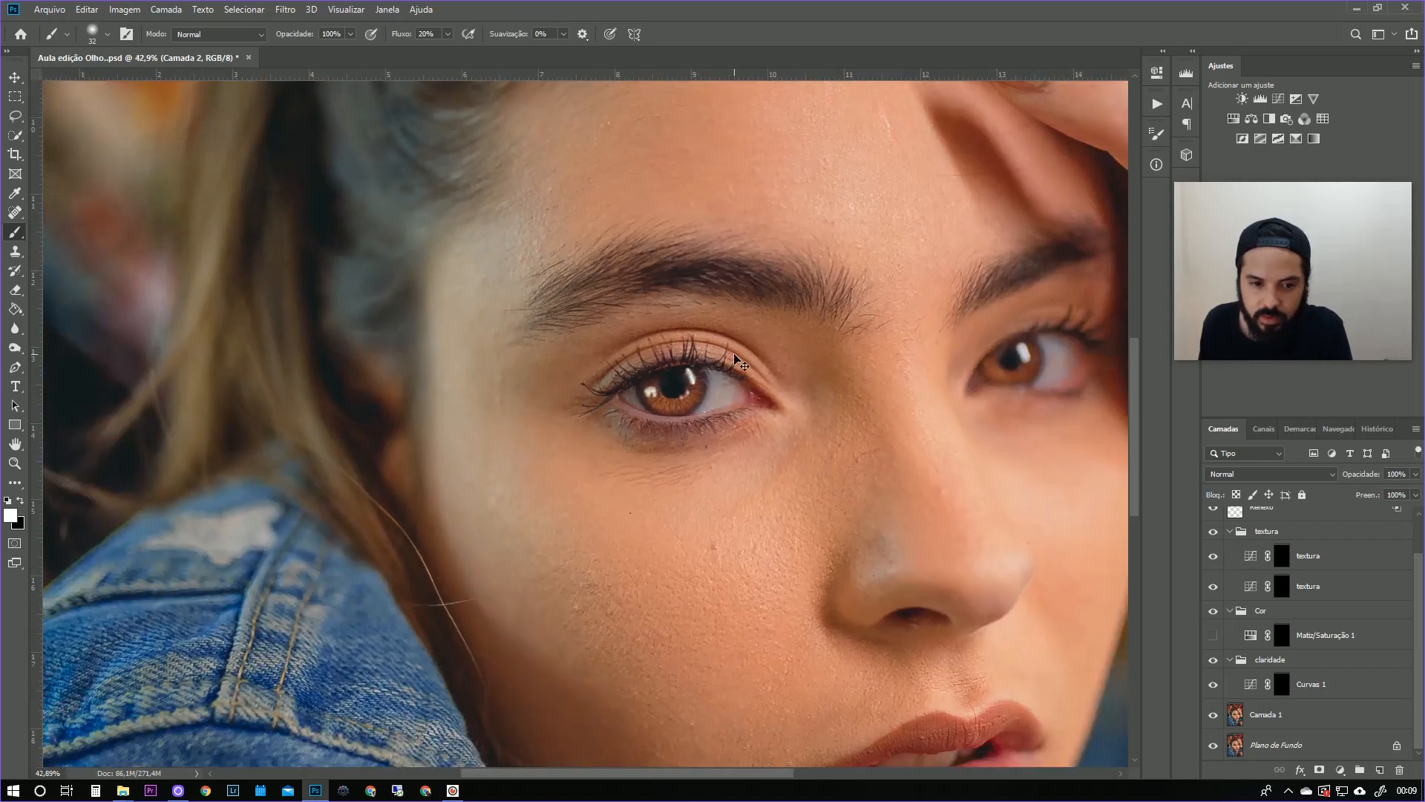
pyautogui.keyDown('alt'); pyautogui.click(1215, 747); pyautogui.keyUp('alt')
pyautogui.keyDown('alt'); pyautogui.click(1214, 746); pyautogui.keyUp('alt')
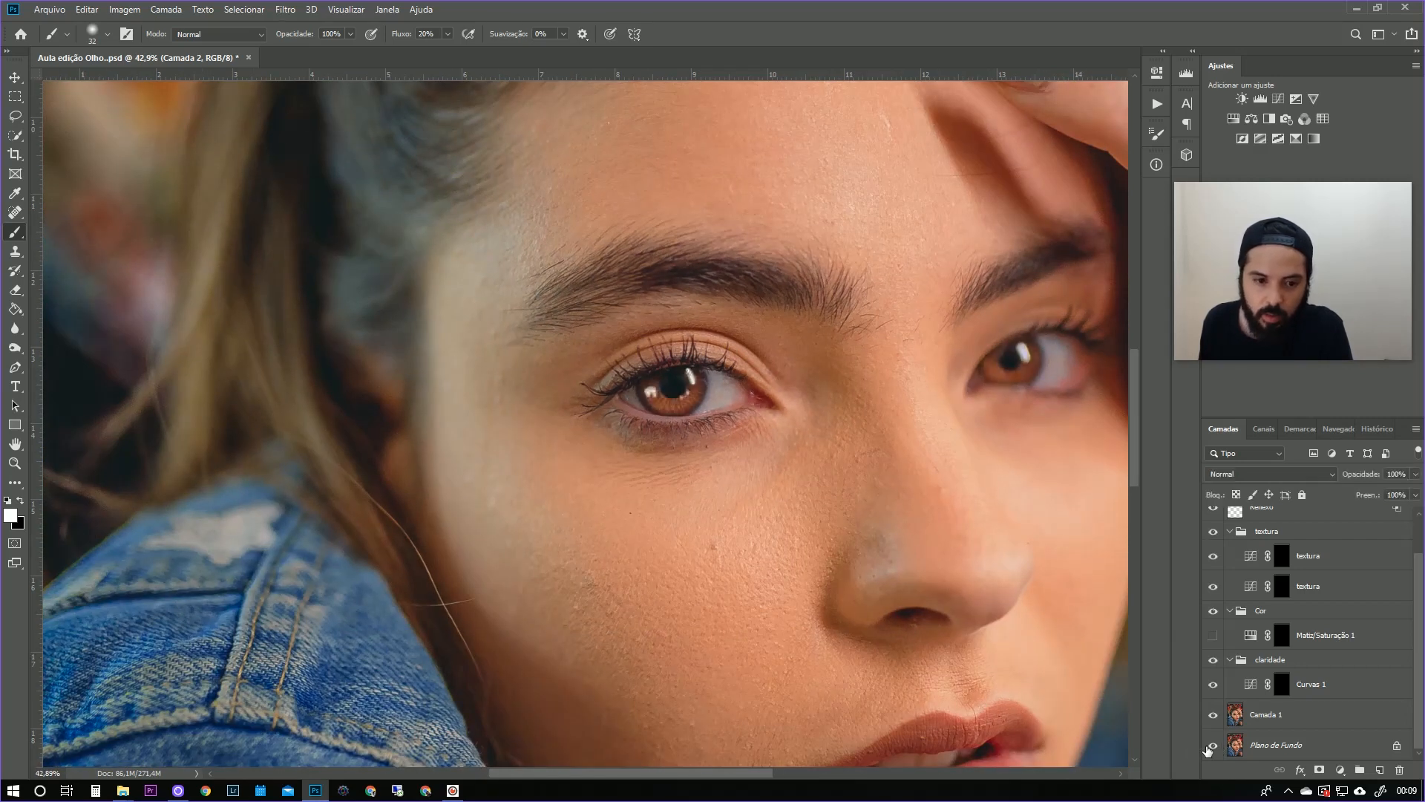